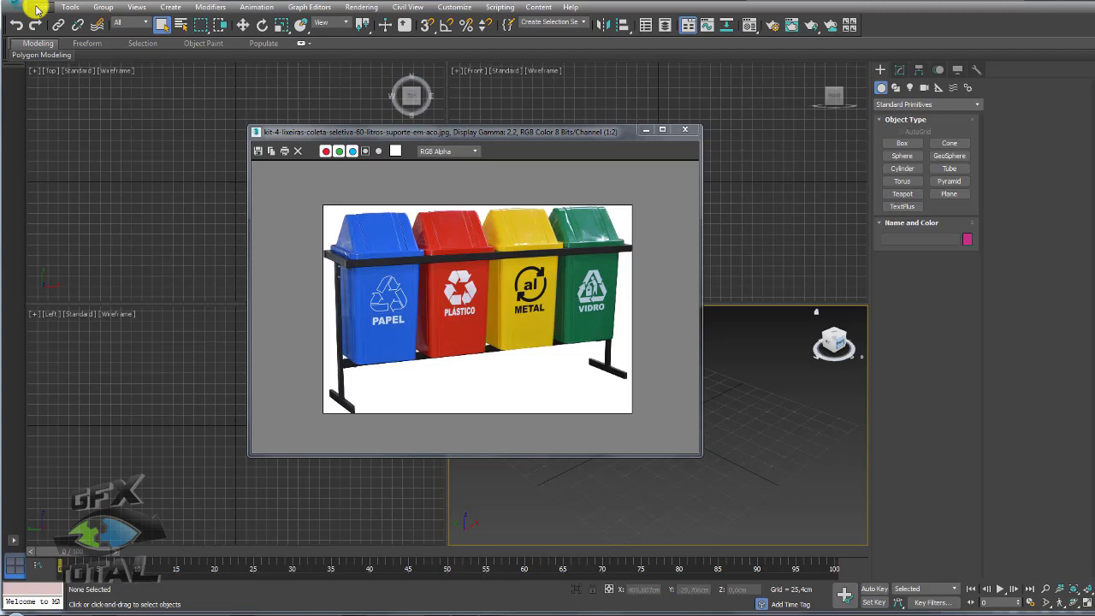
# - Sketch over the blue bin's lid on the reference photo, then close the photo window
pyautogui.scroll(2, 351, 303)
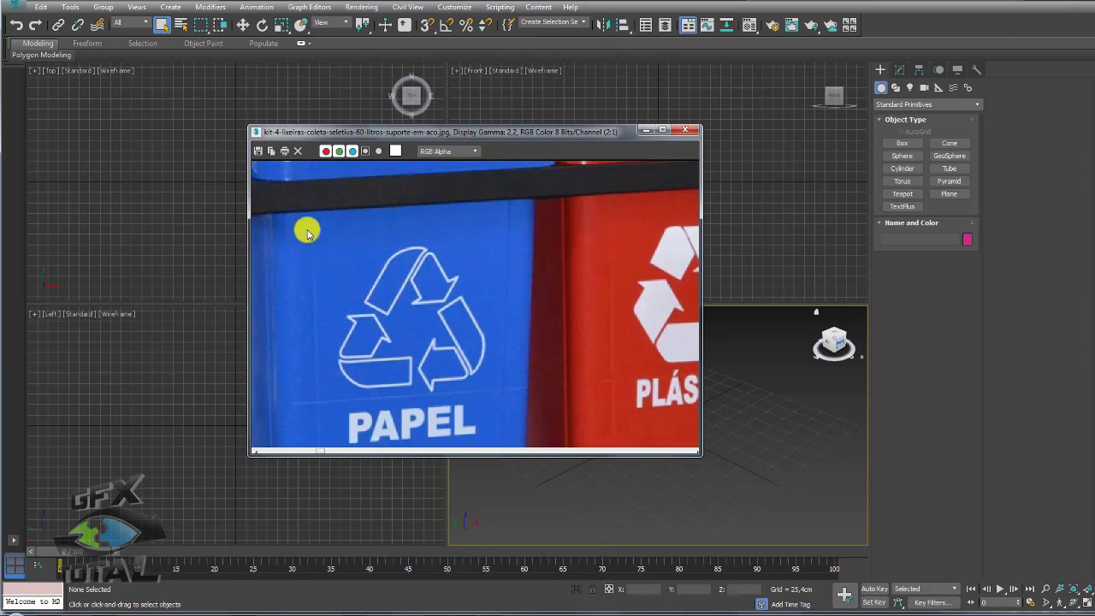
pyautogui.scroll(-1, 316, 248)
pyautogui.moveTo(299, 208); pyautogui.dragTo(340, 230, button='middle')
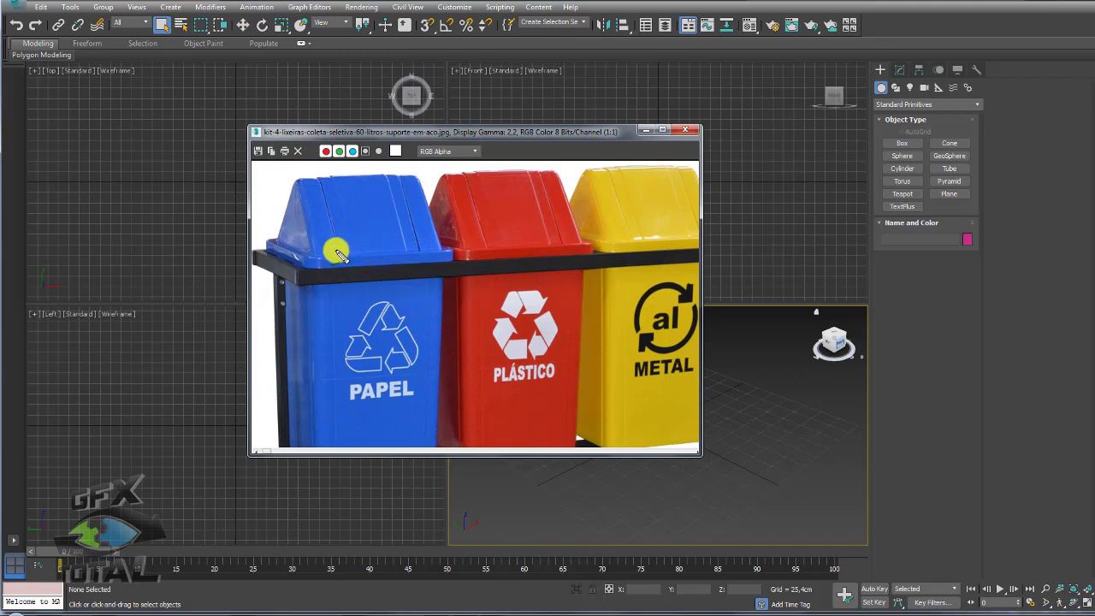
pyautogui.moveTo(338, 255)
pyautogui.mouseDown()
pyautogui.moveTo(313, 183)
pyautogui.moveTo(391, 171)
pyautogui.moveTo(413, 220)
pyautogui.moveTo(330, 241)
pyautogui.mouseUp()
pyautogui.moveTo(420, 220)
pyautogui.mouseDown()
pyautogui.moveTo(450, 200)
pyautogui.moveTo(391, 227)
pyautogui.moveTo(435, 225)
pyautogui.mouseUp()
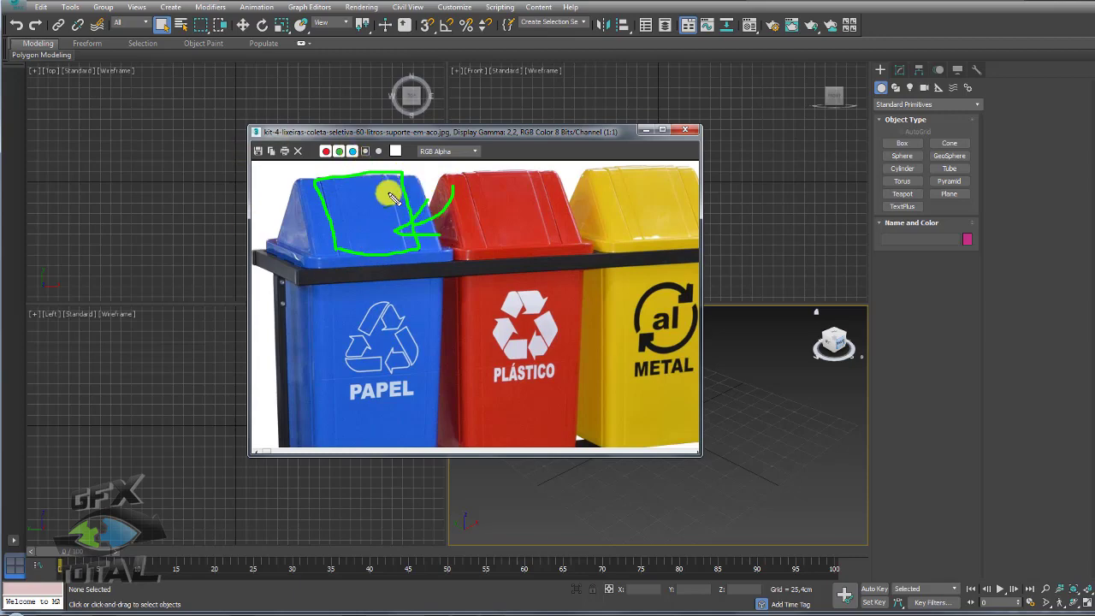
pyautogui.moveTo(389, 197)
pyautogui.mouseDown()
pyautogui.moveTo(314, 176)
pyautogui.moveTo(418, 193)
pyautogui.mouseUp()
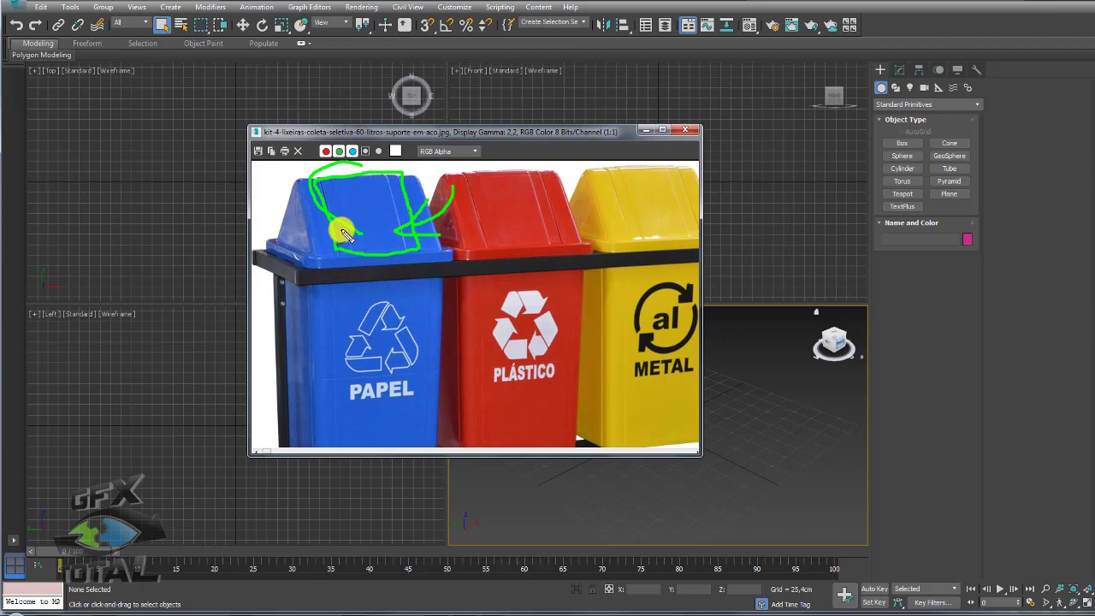
pyautogui.press('Escape')
pyautogui.scroll(-1, 648, 143)
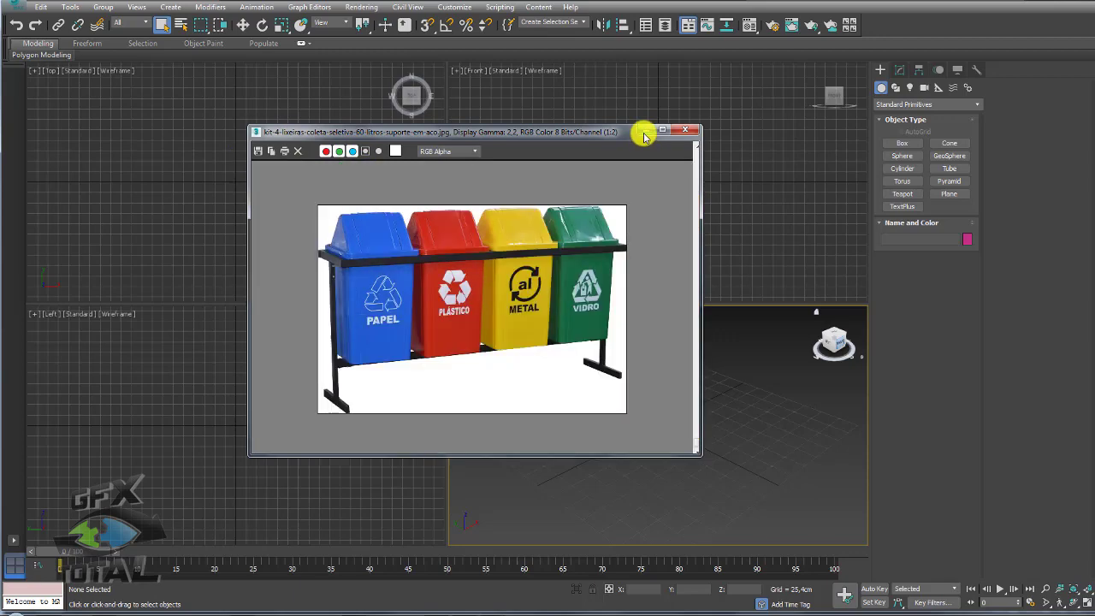
pyautogui.click(690, 133)
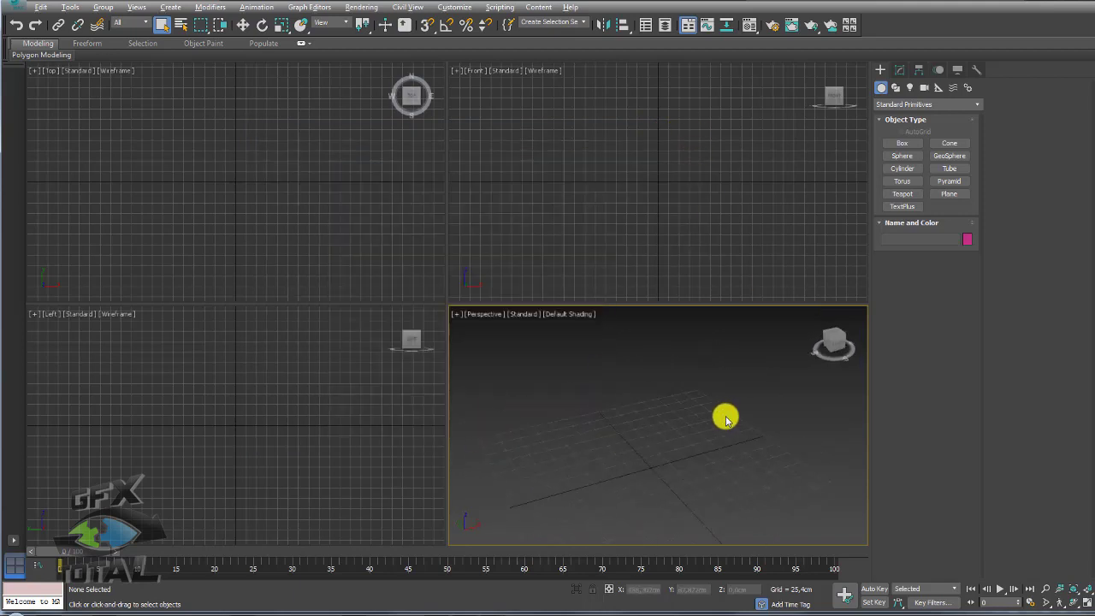
# - Draw a roughly 155 × 423 cm plane with 4×4 segments in the Front viewport
pyautogui.click(950, 195)
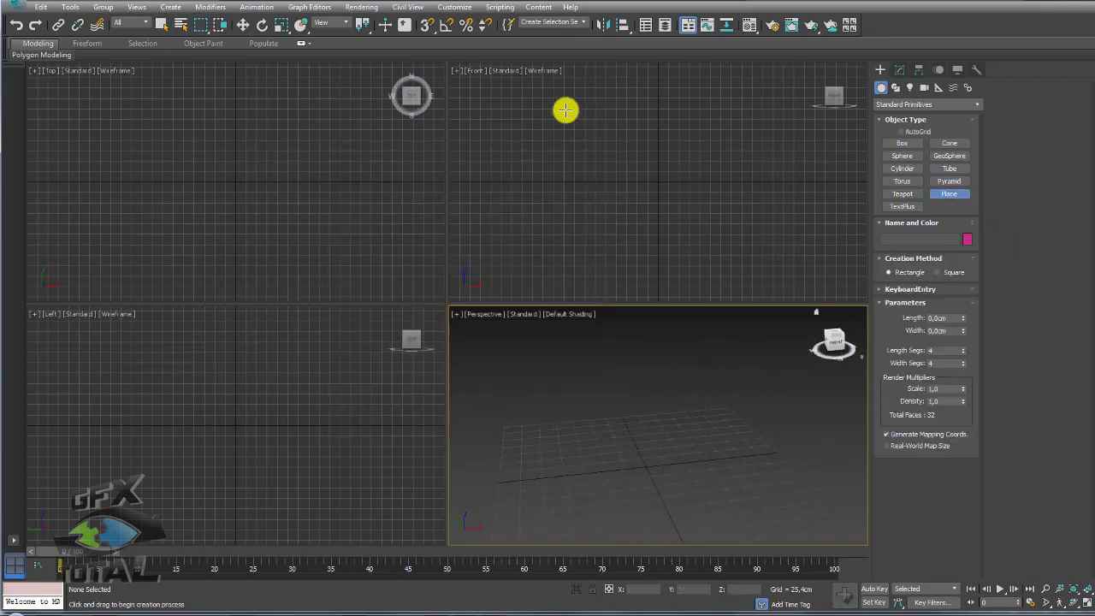
pyautogui.moveTo(570, 107); pyautogui.dragTo(744, 170)
pyautogui.scroll(-4, 661, 436)
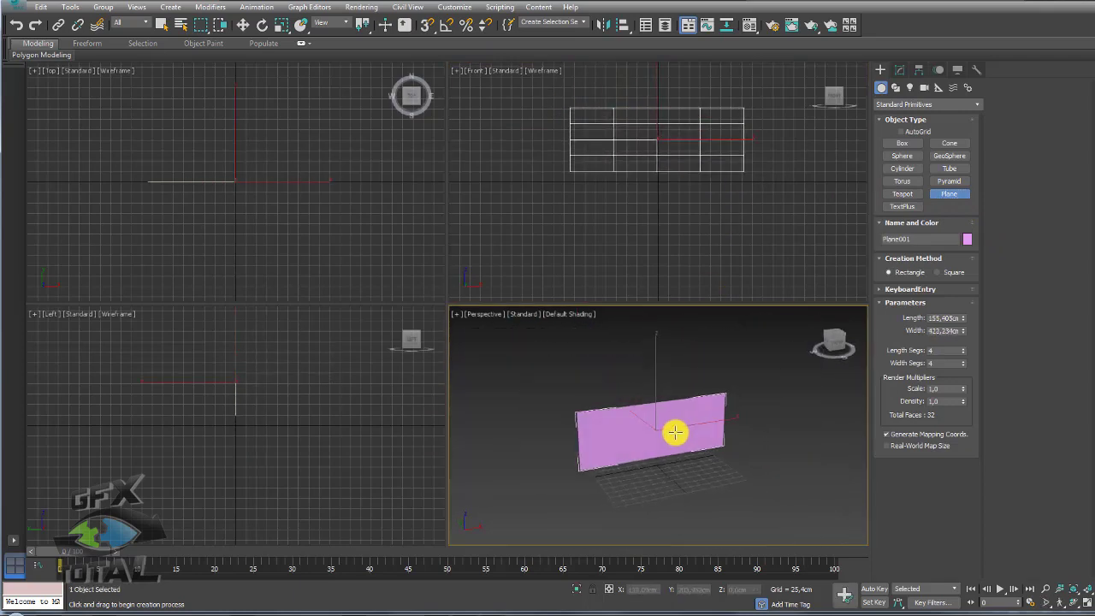
# - Select the metais, papel, plastico and vidro label images in the Texturas folder
pyautogui.click(51, 609)
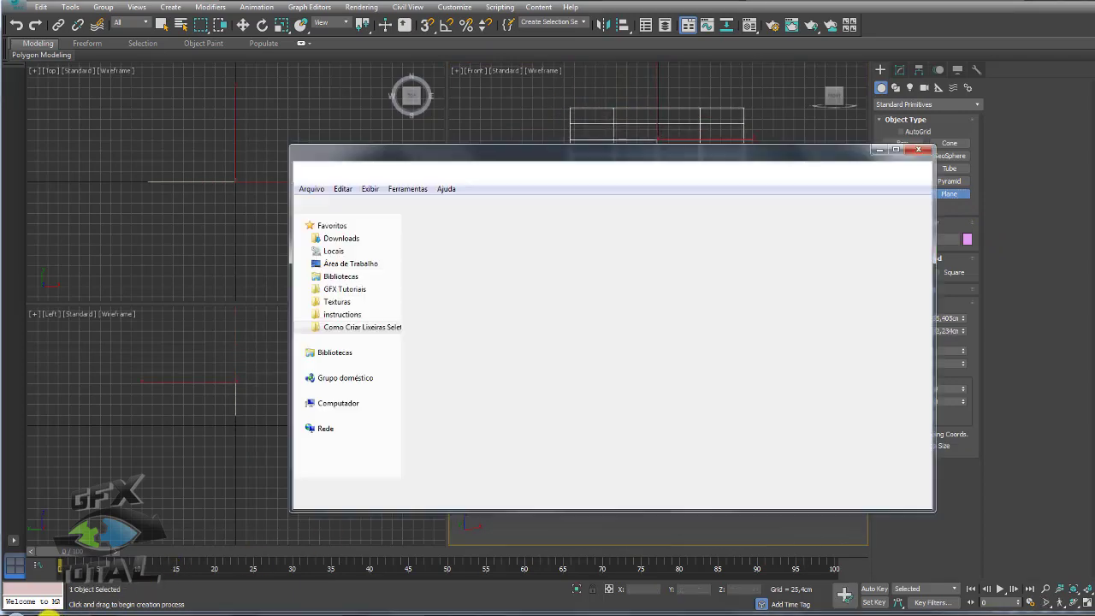
pyautogui.click(448, 257)
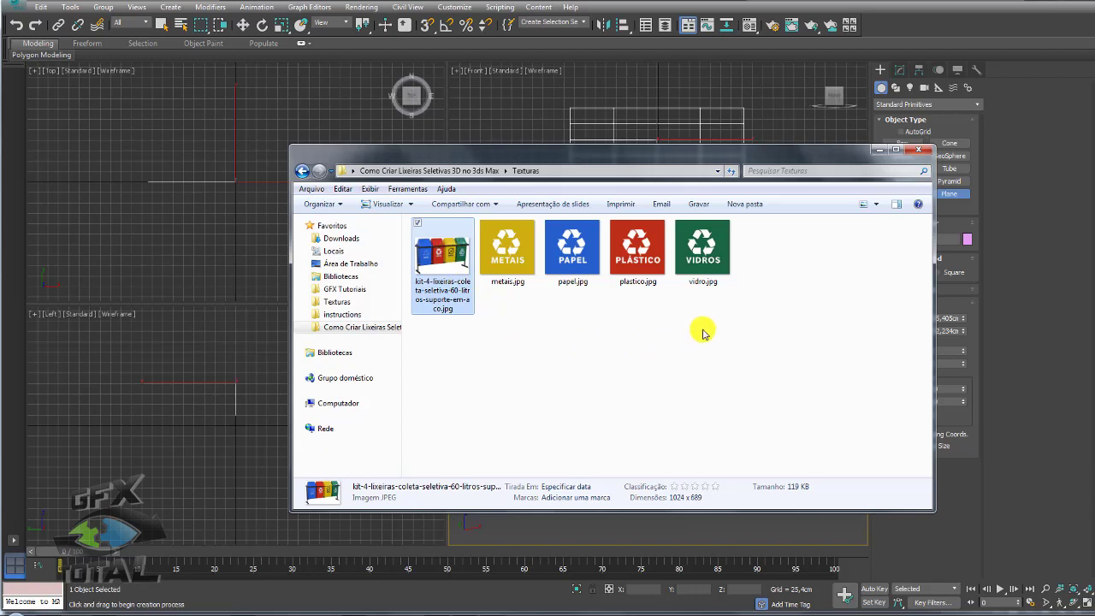
pyautogui.moveTo(779, 327); pyautogui.dragTo(477, 219)
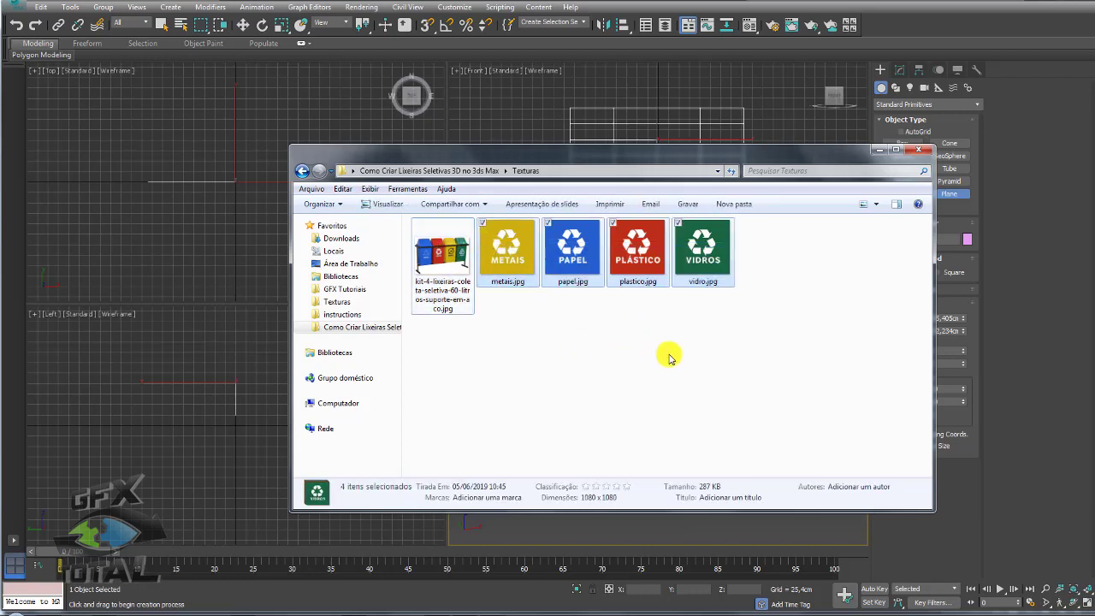
pyautogui.click(512, 253)
pyautogui.click(572, 250)
pyautogui.click(638, 250)
pyautogui.click(702, 250)
pyautogui.click(732, 346)
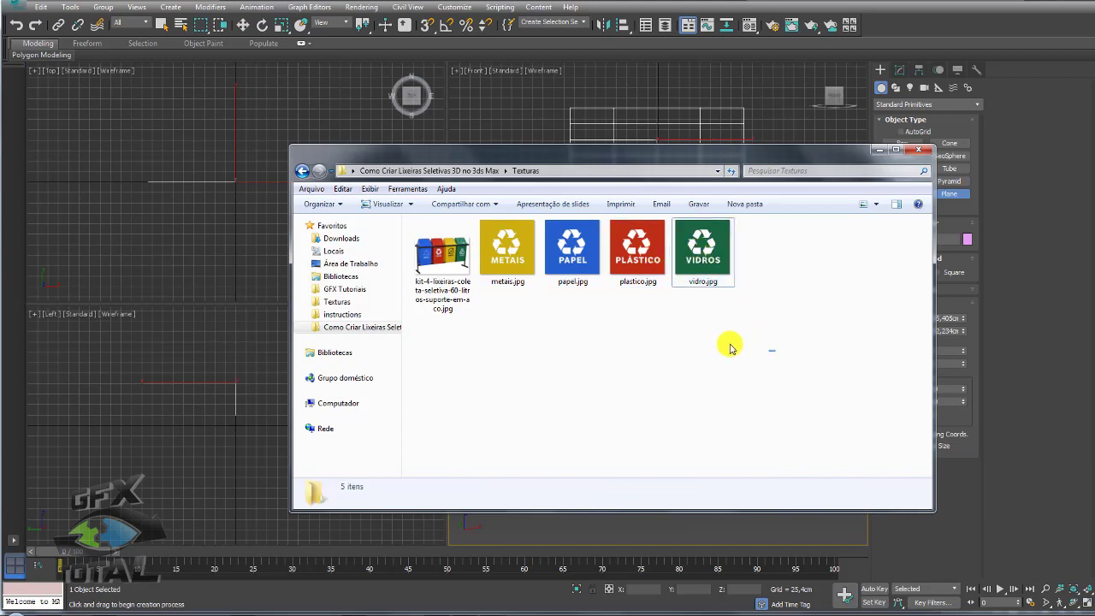
pyautogui.moveTo(773, 350); pyautogui.dragTo(477, 219)
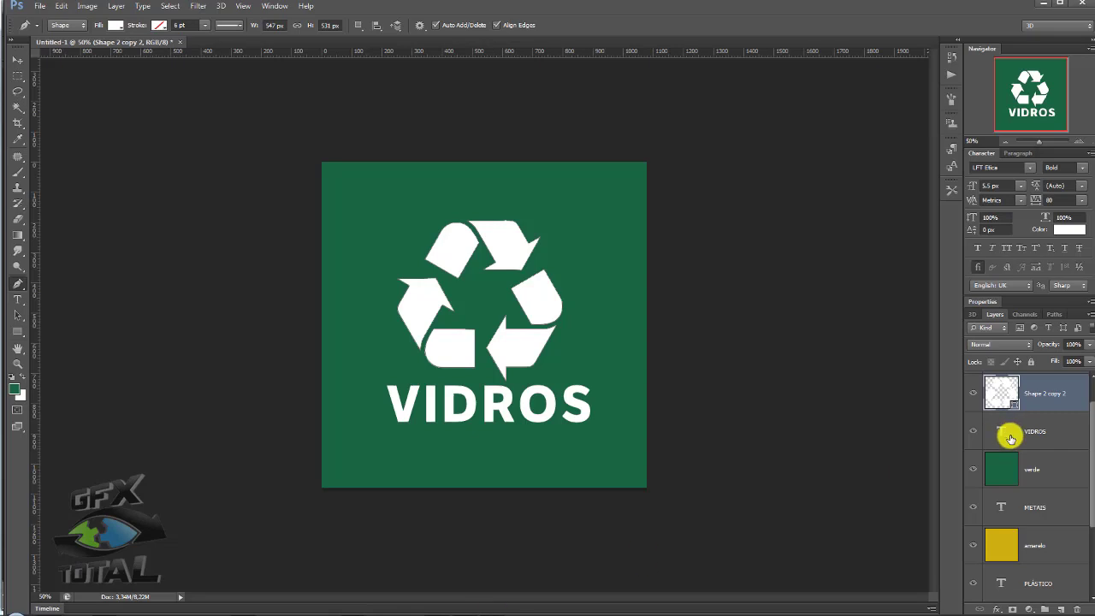
# - Toggle layers to view the blue PAPEL, red PLÁSTICO, yellow METAIS and green VIDROS labels
pyautogui.moveTo(973, 431)
pyautogui.mouseDown()
pyautogui.moveTo(973, 597)
pyautogui.moveTo(971, 509)
pyautogui.moveTo(981, 582)
pyautogui.mouseUp()
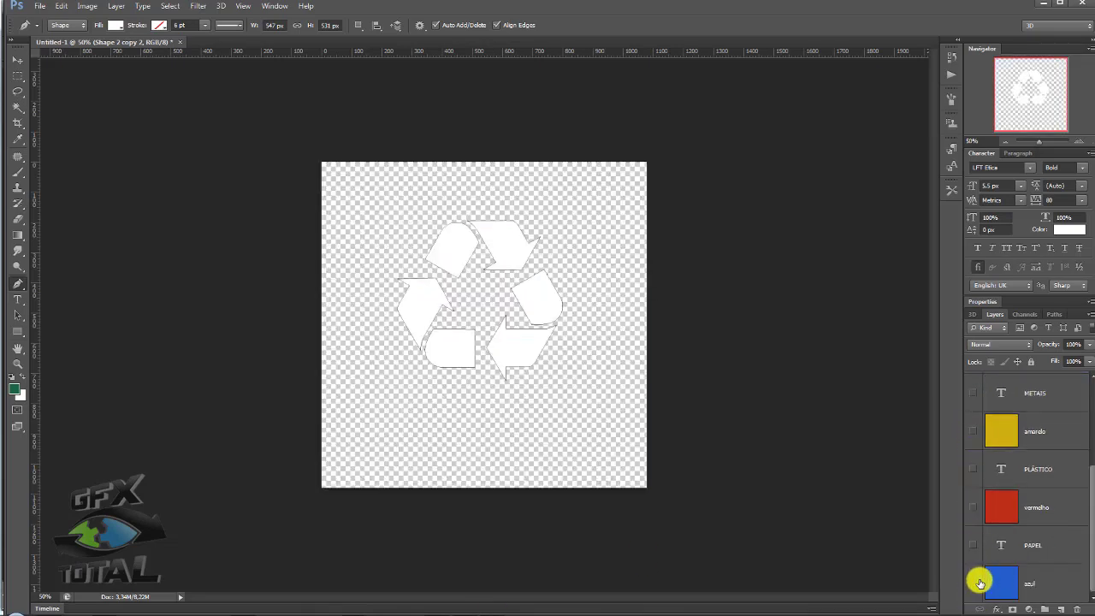
pyautogui.click(972, 584)
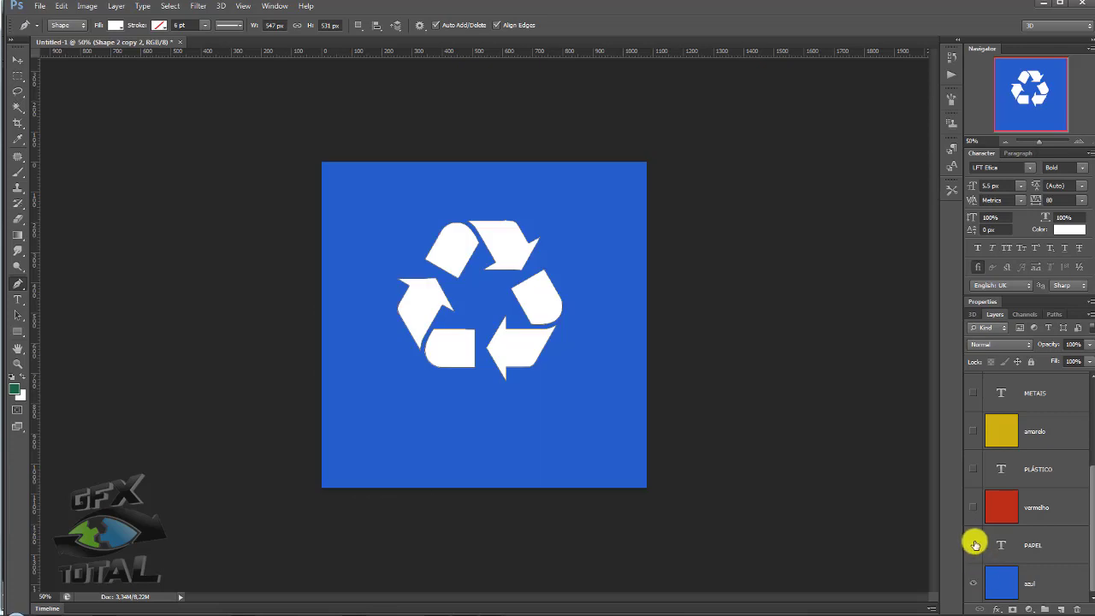
pyautogui.click(973, 545)
pyautogui.click(974, 508)
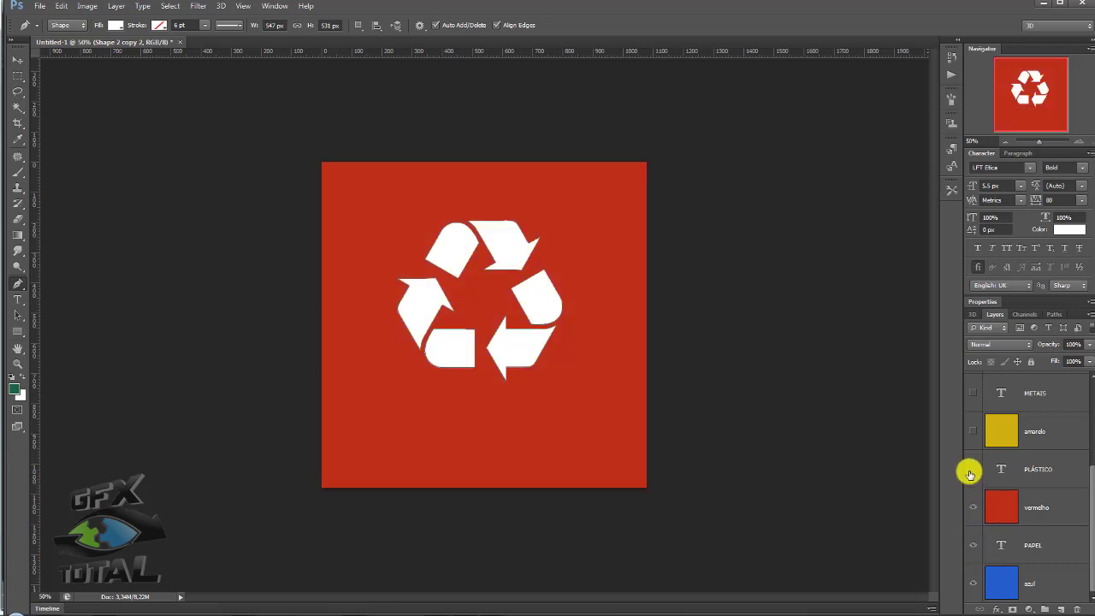
pyautogui.click(973, 469)
pyautogui.click(974, 431)
pyautogui.click(973, 392)
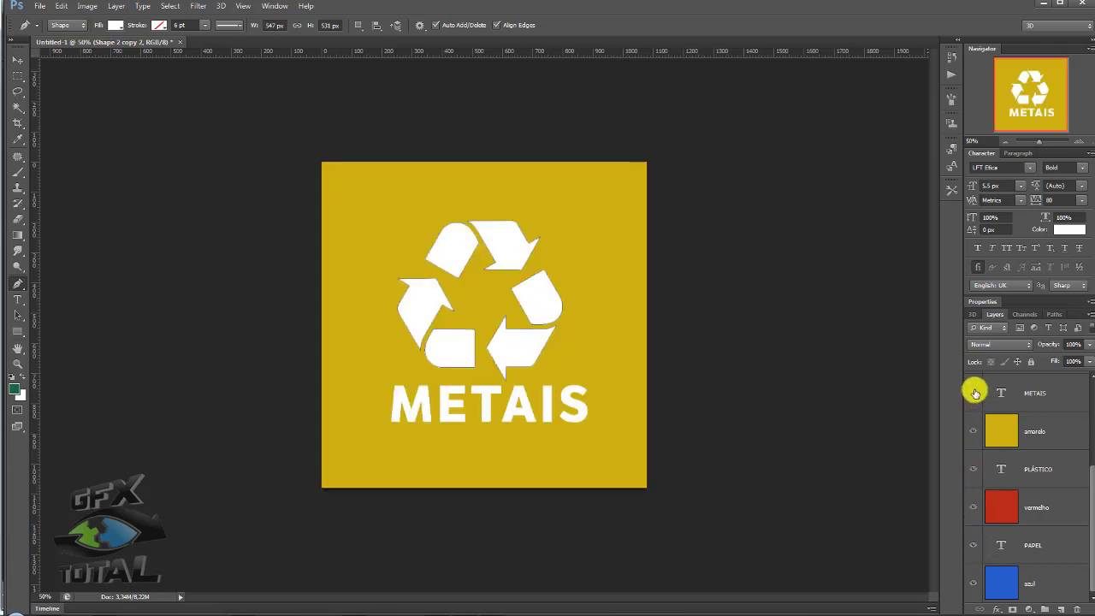
pyautogui.scroll(2, 975, 419)
pyautogui.click(975, 433)
pyautogui.click(973, 393)
pyautogui.scroll(2, 1006, 428)
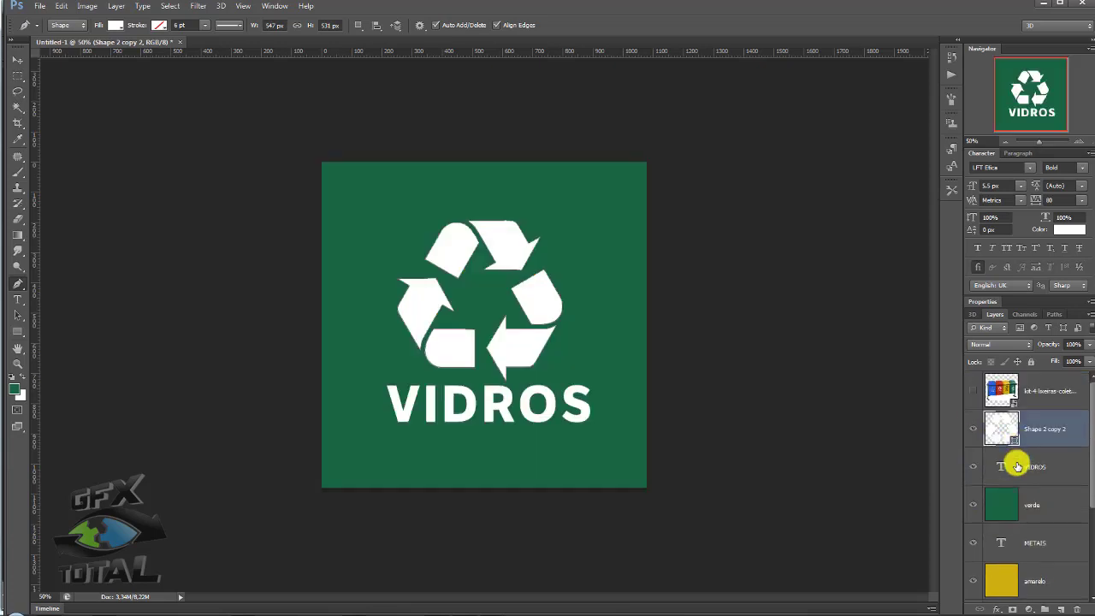
pyautogui.click(978, 431)
pyautogui.click(976, 431)
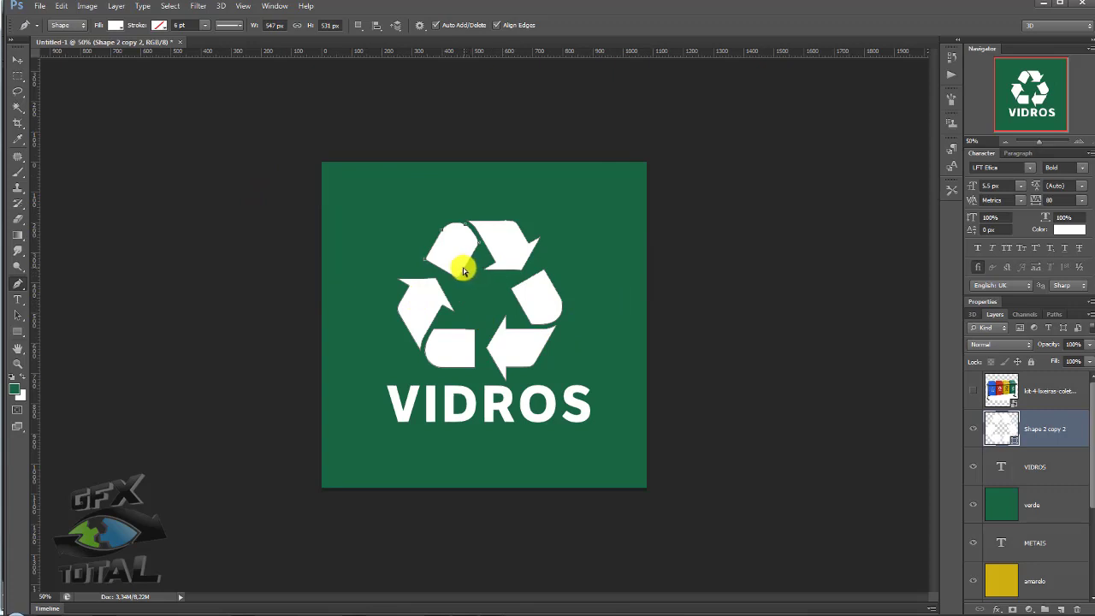
# - Undo the recycle-arrow anchor edit, zoom the canvas to 33.33% and return to 3ds Max
pyautogui.moveTo(406, 261); pyautogui.dragTo(388, 263)
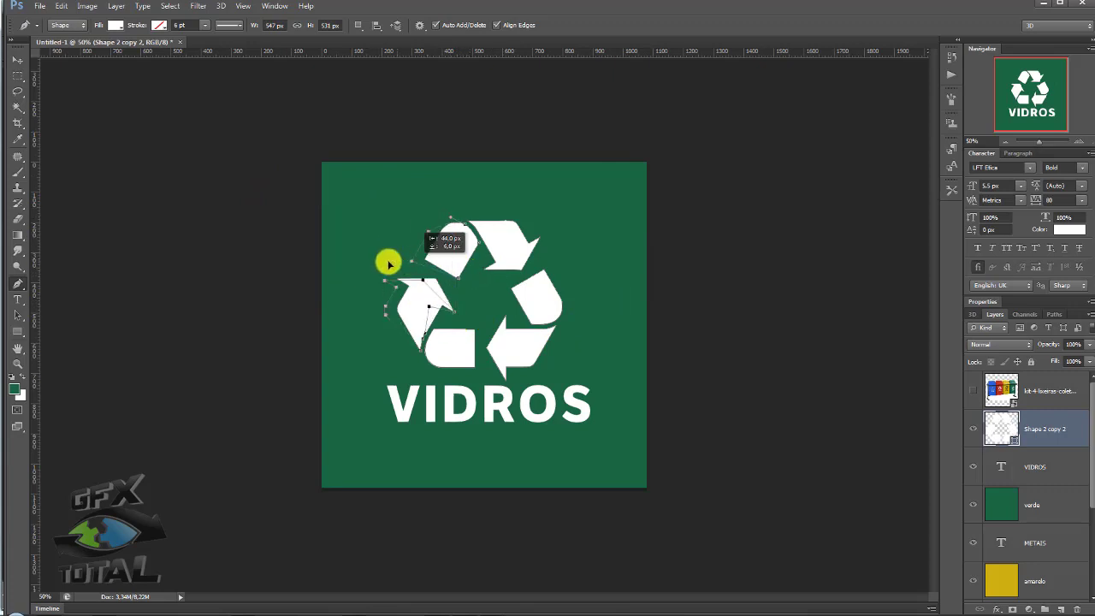
pyautogui.hotkey('ctrl', 'z')
pyautogui.click(19, 64)
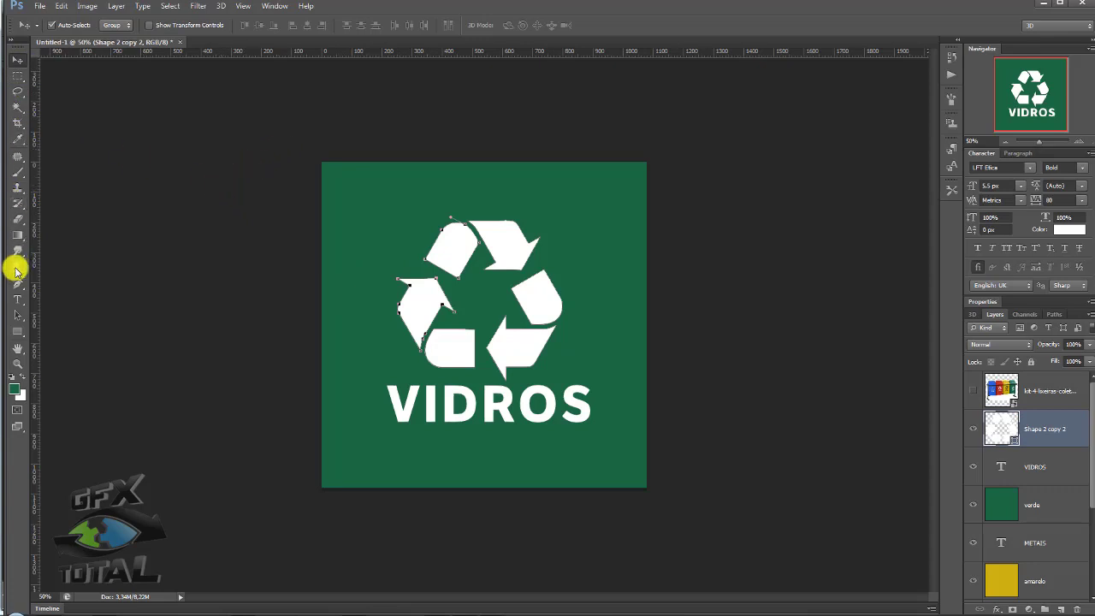
pyautogui.click(17, 282)
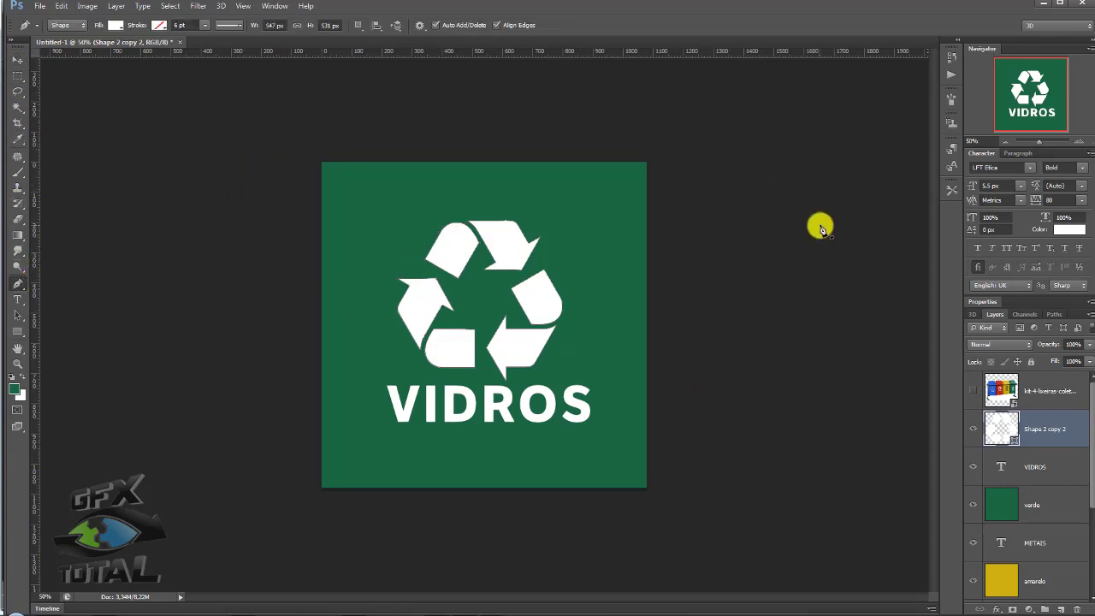
pyautogui.click(1005, 144)
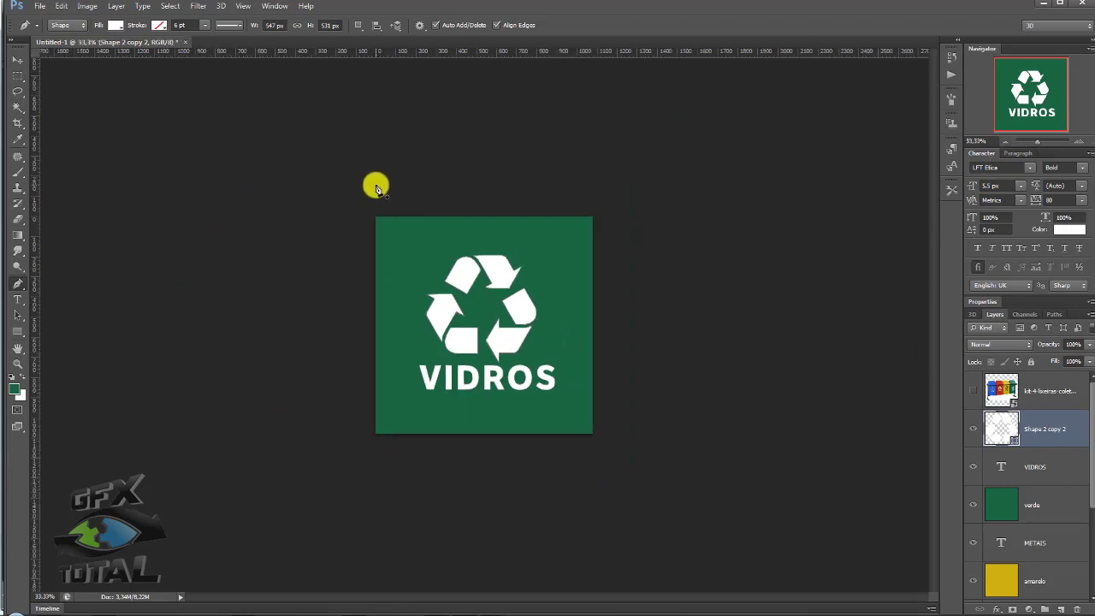
pyautogui.click(245, 615)
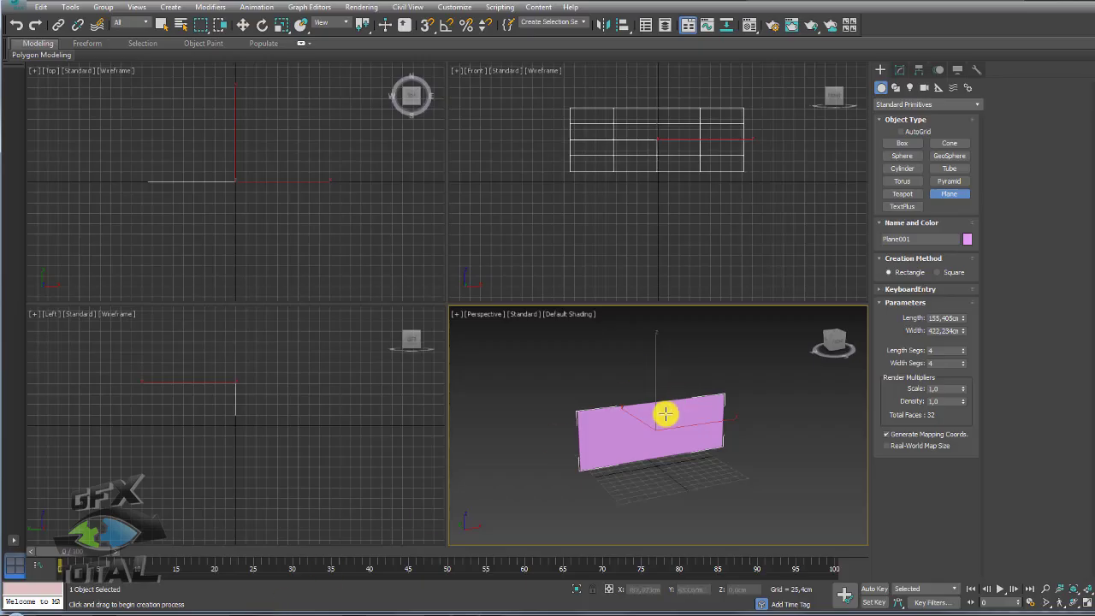
# - Apply the four-bin photo as Plane001's texture and reduce its segments to 1×1
pyautogui.click(50, 614)
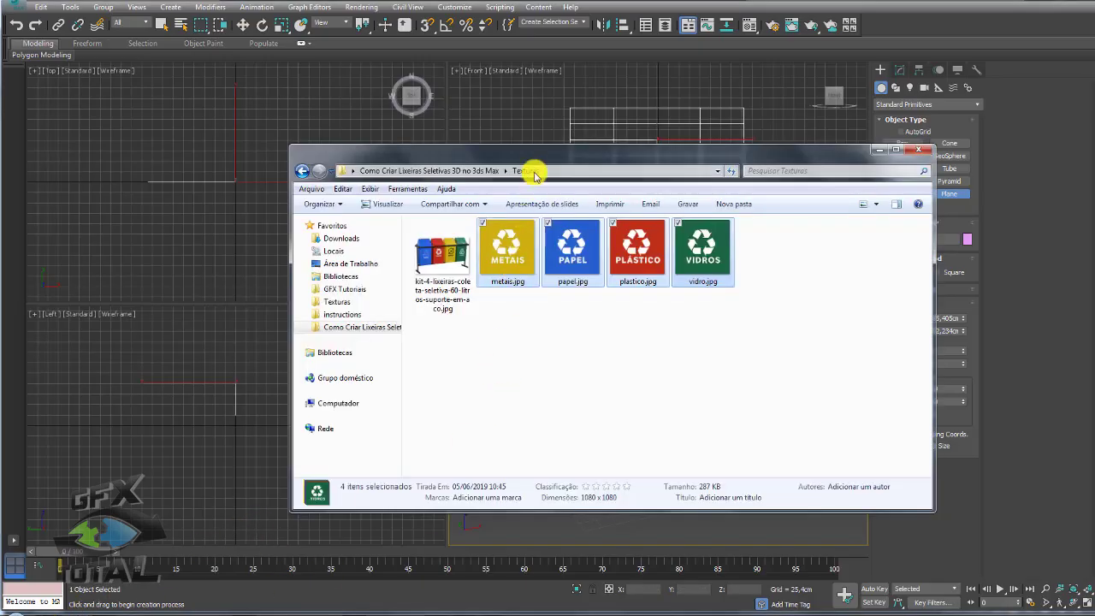
pyautogui.moveTo(546, 172); pyautogui.dragTo(664, 502)
pyautogui.moveTo(561, 582); pyautogui.dragTo(630, 433)
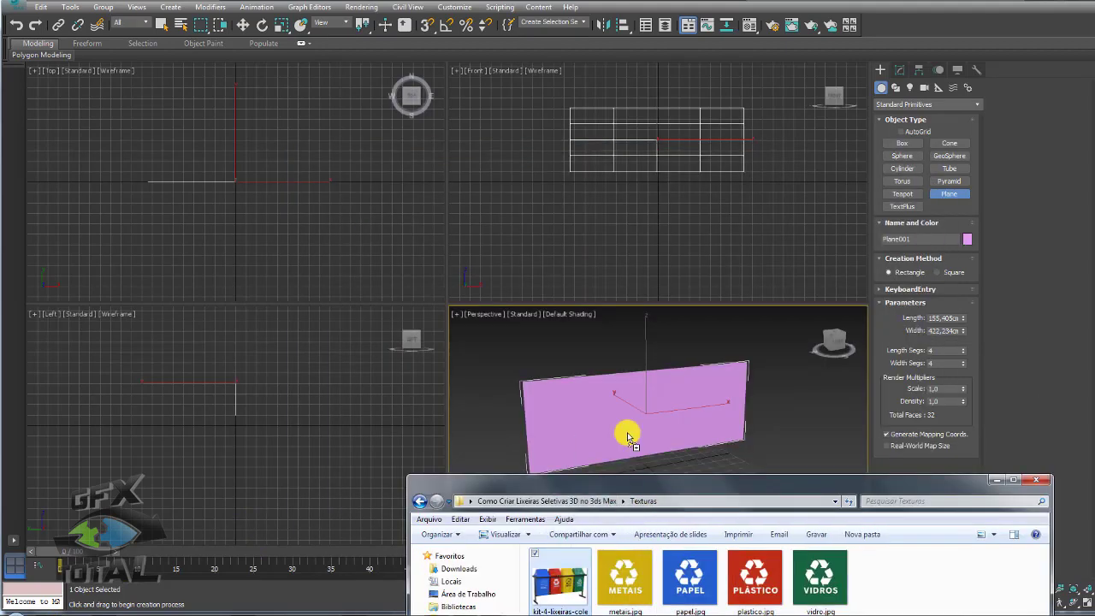
pyautogui.click(1011, 480)
pyautogui.press('r')
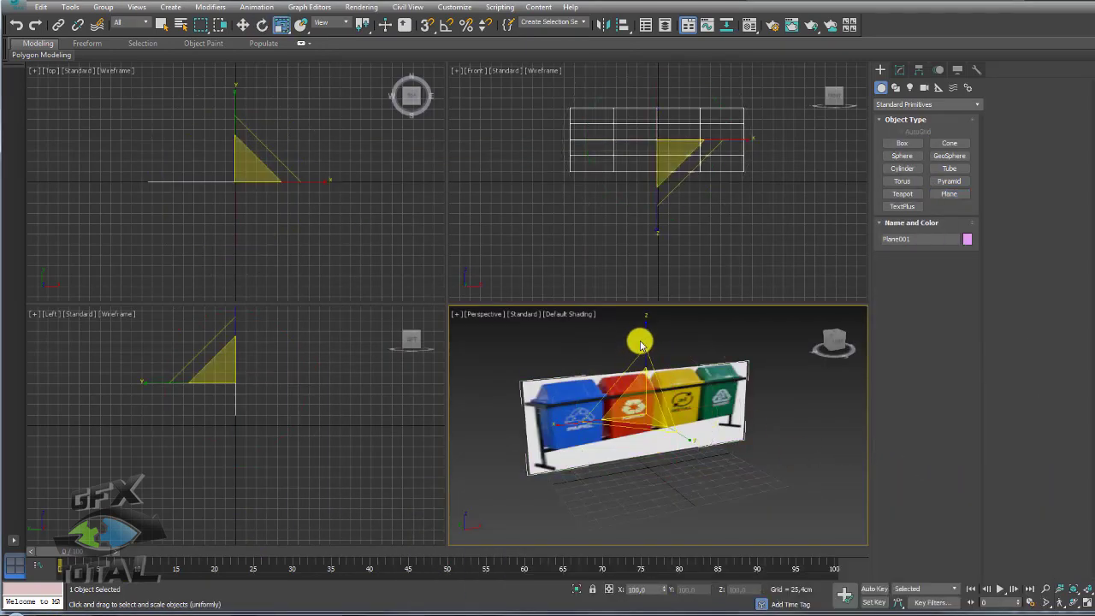
pyautogui.moveTo(638, 339); pyautogui.dragTo(648, 306)
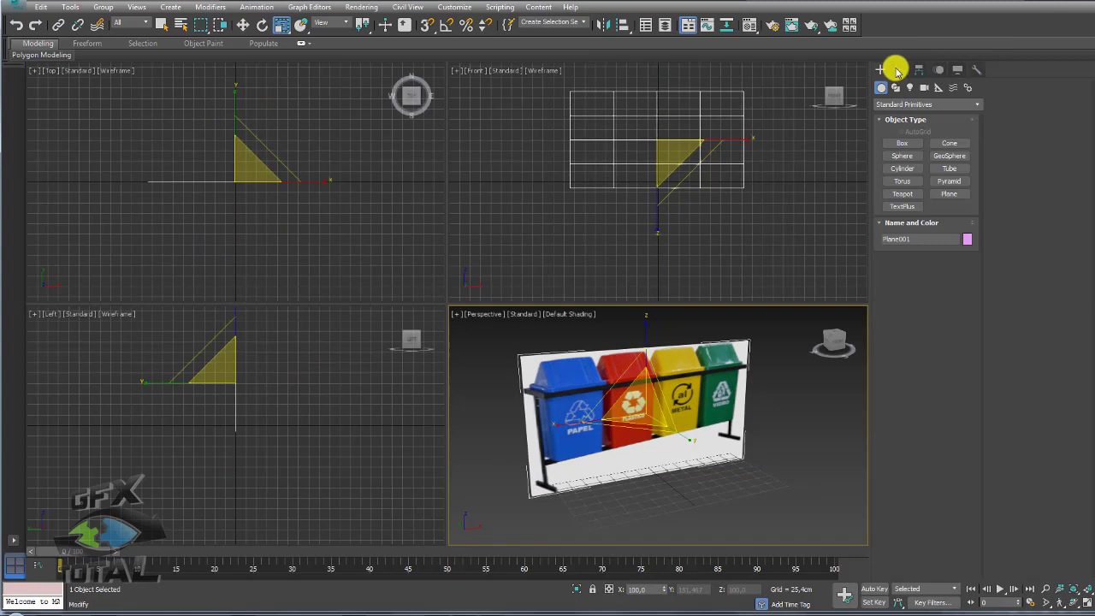
pyautogui.click(899, 68)
pyautogui.rightClick(962, 352)
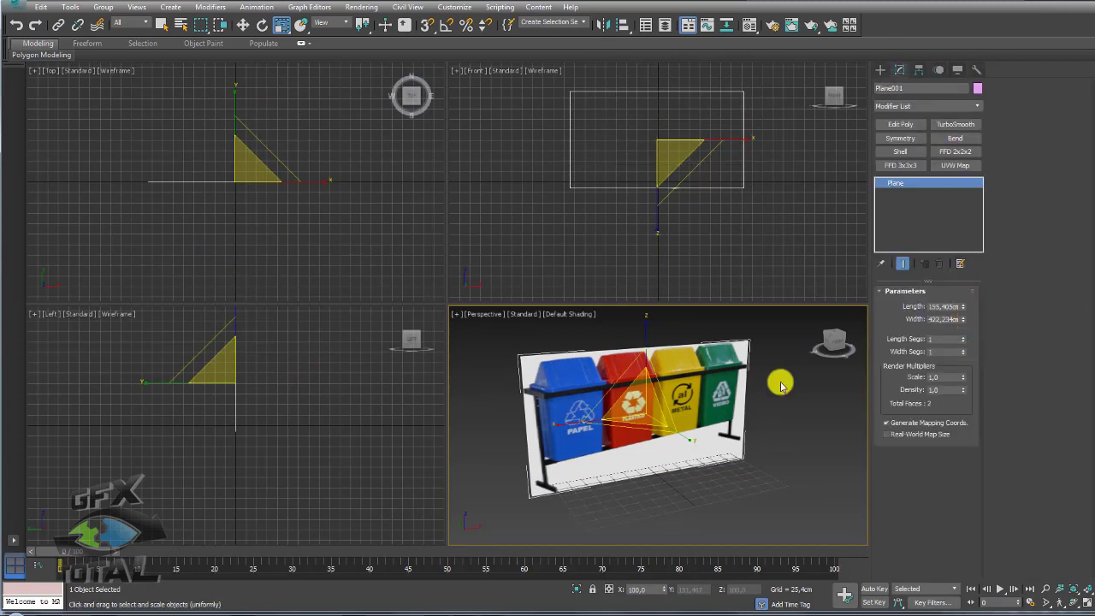
# - Move the textured plane along Y, undoing an accidental vertical stretch
pyautogui.keyDown('alt'); pyautogui.moveTo(778, 379); pyautogui.dragTo(699, 454, button='middle'); pyautogui.keyUp('alt')
pyautogui.press('w')
pyautogui.moveTo(599, 403); pyautogui.dragTo(515, 384)
pyautogui.moveTo(515, 384)
pyautogui.keyDown('alt'); pyautogui.mouseDown(button='middle')
pyautogui.moveTo(604, 411)
pyautogui.moveTo(582, 379)
pyautogui.moveTo(642, 386)
pyautogui.mouseUp(button='middle'); pyautogui.keyUp('alt')
pyautogui.press('e')
pyautogui.press('r')
pyautogui.moveTo(648, 328); pyautogui.dragTo(643, 343)
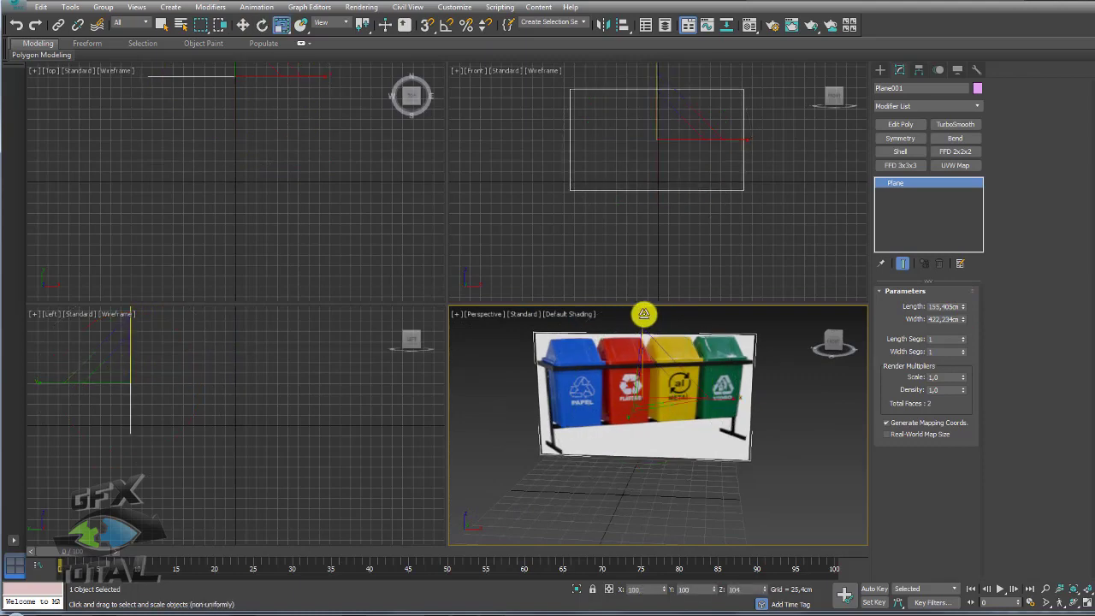
pyautogui.hotkey('ctrl', 'z')
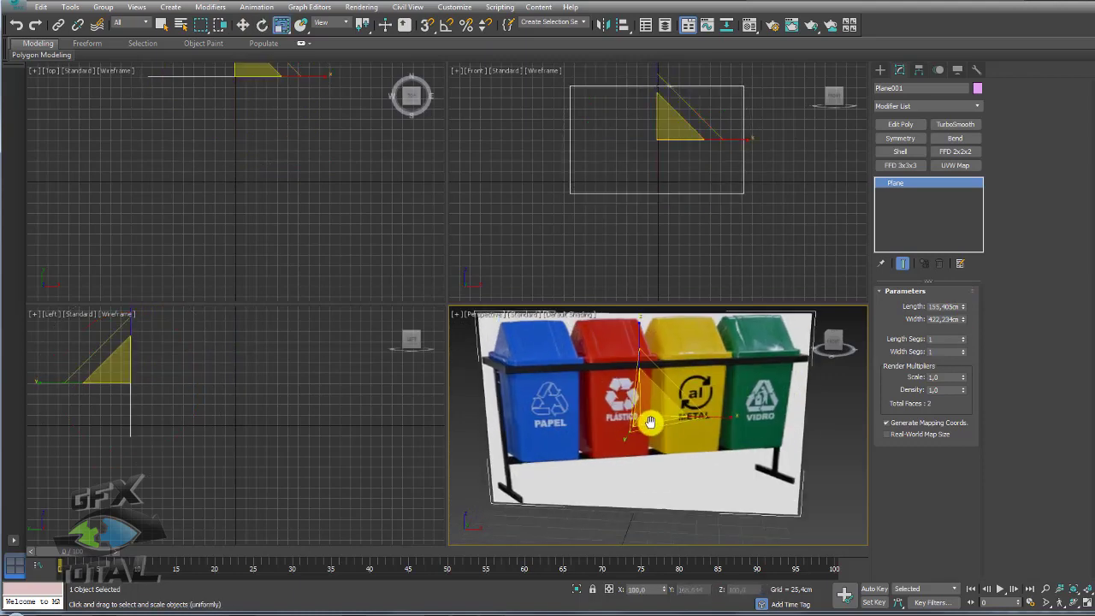
# - Recentre and orbit the Perspective view around the bins plane
pyautogui.scroll(-2, 760, 489)
pyautogui.moveTo(760, 489); pyautogui.dragTo(727, 470, button='middle')
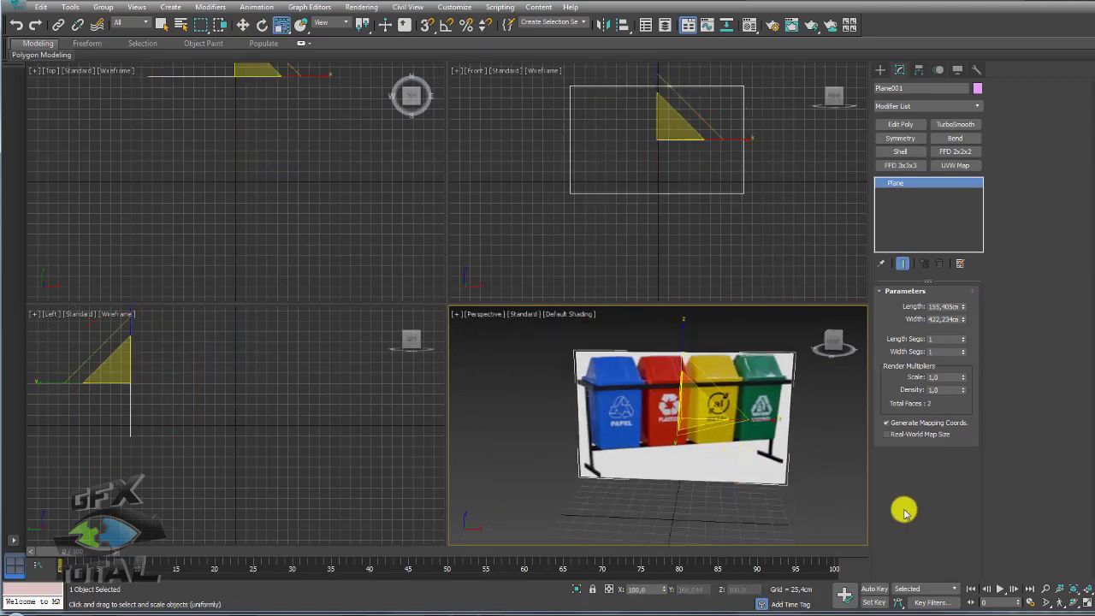
pyautogui.click(1089, 606)
pyautogui.moveTo(726, 464); pyautogui.dragTo(765, 459)
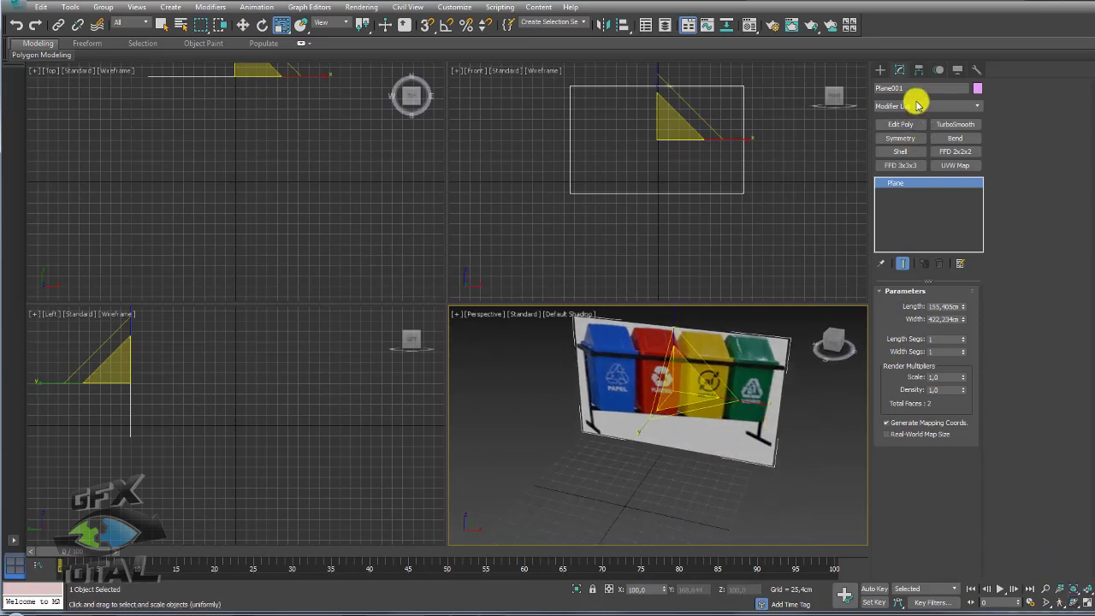
pyautogui.scroll(5, 605, 427)
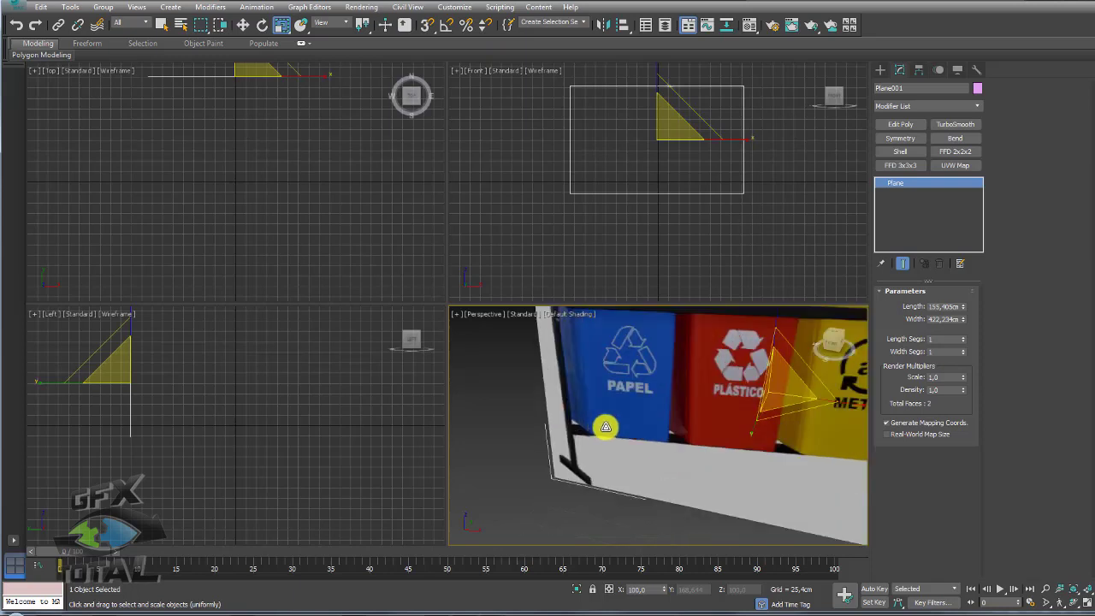
pyautogui.moveTo(670, 421)
pyautogui.mouseDown()
pyautogui.moveTo(621, 303)
pyautogui.moveTo(570, 403)
pyautogui.moveTo(658, 434)
pyautogui.mouseUp()
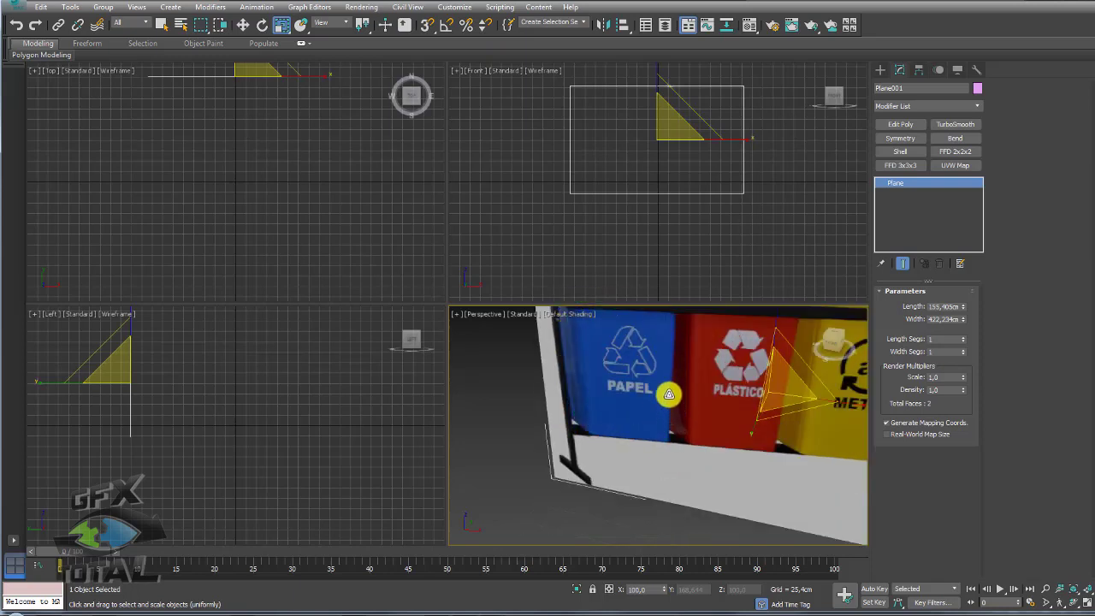
pyautogui.scroll(-3, 675, 409)
pyautogui.scroll(-3, 676, 410)
# - Create a Box near the bins in the Perspective viewport
pyautogui.click(888, 68)
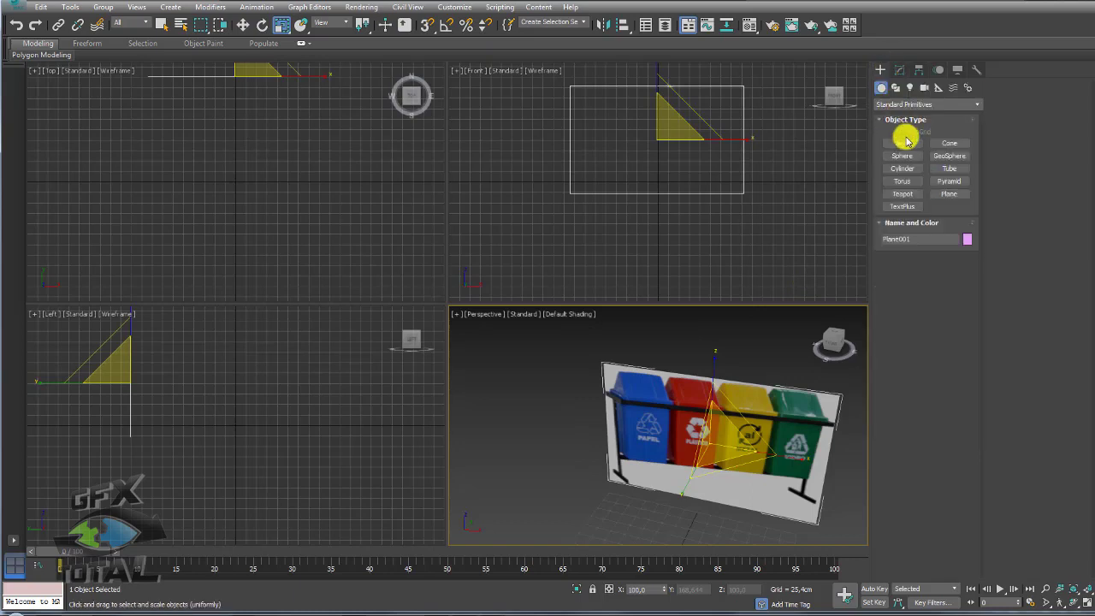
pyautogui.click(903, 143)
pyautogui.keyDown('alt'); pyautogui.moveTo(692, 379); pyautogui.dragTo(630, 465, button='middle'); pyautogui.keyUp('alt')
pyautogui.moveTo(619, 506); pyautogui.dragTo(645, 533)
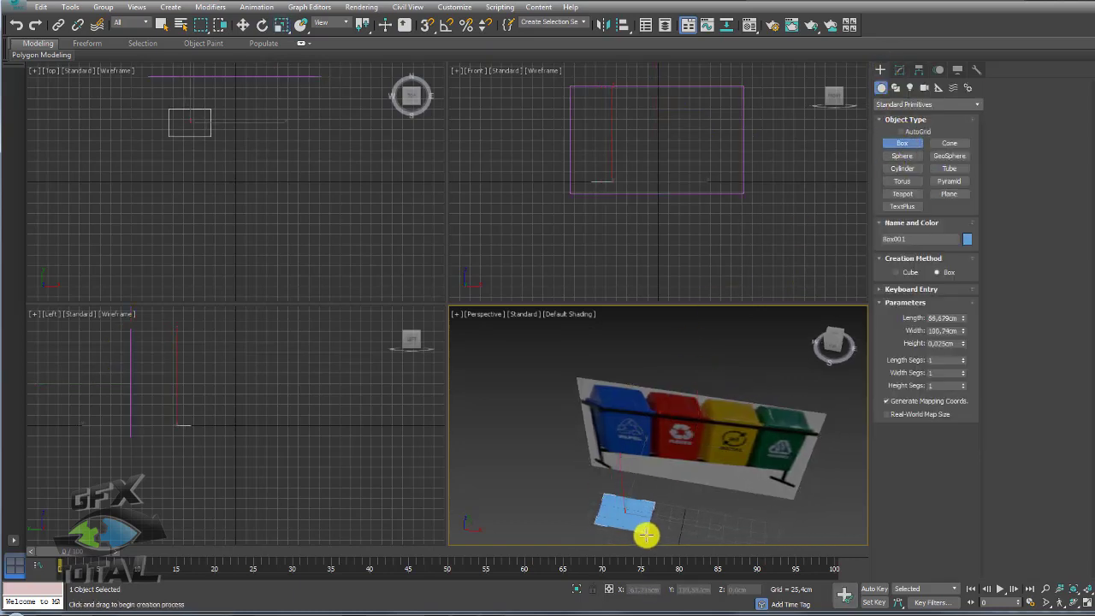
pyautogui.click(653, 448)
pyautogui.press('r')
pyautogui.keyDown('alt'); pyautogui.moveTo(703, 482); pyautogui.dragTo(1081, 599, button='middle'); pyautogui.keyUp('alt')
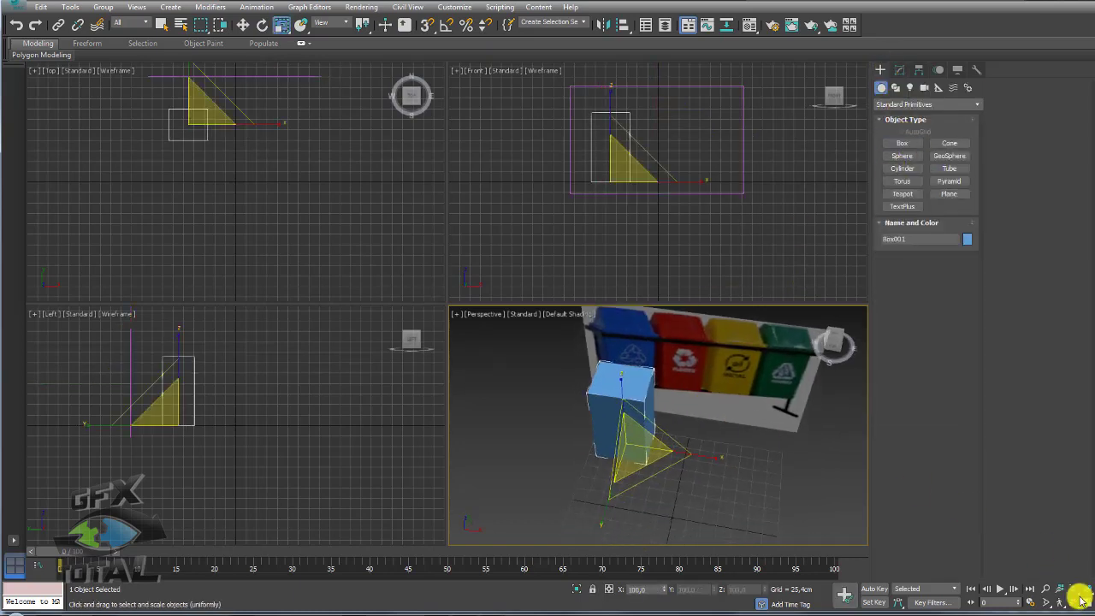
# - Maximise the Front view with shaded display and the grid hidden
pyautogui.hotkey('alt', 'w')
pyautogui.moveTo(630, 421); pyautogui.dragTo(631, 413, button='middle')
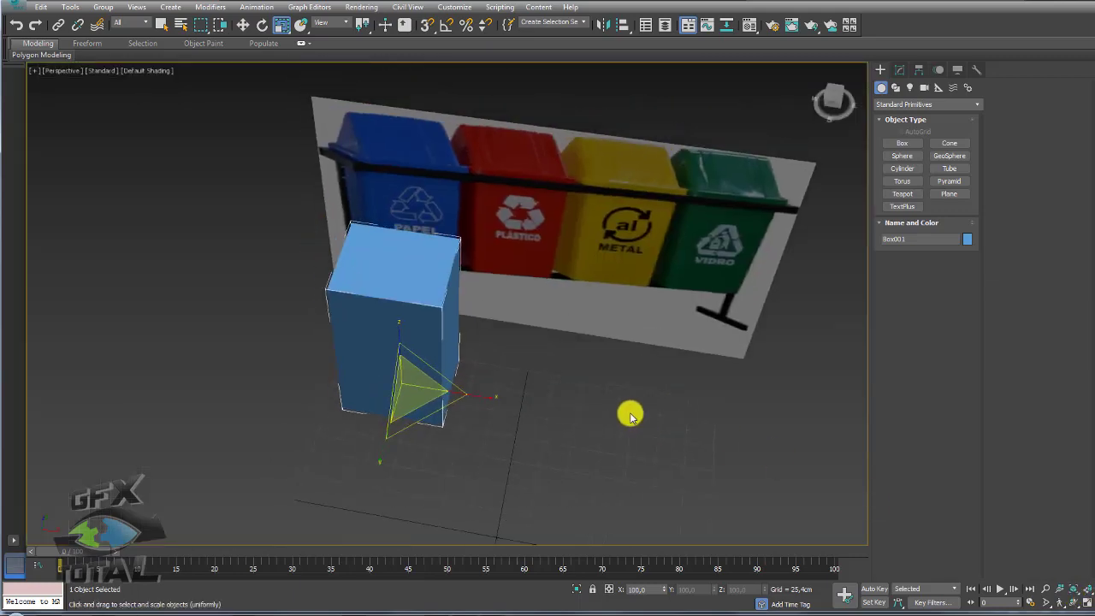
pyautogui.press('f')
pyautogui.moveTo(474, 315); pyautogui.dragTo(563, 348, button='middle')
pyautogui.press('F3')
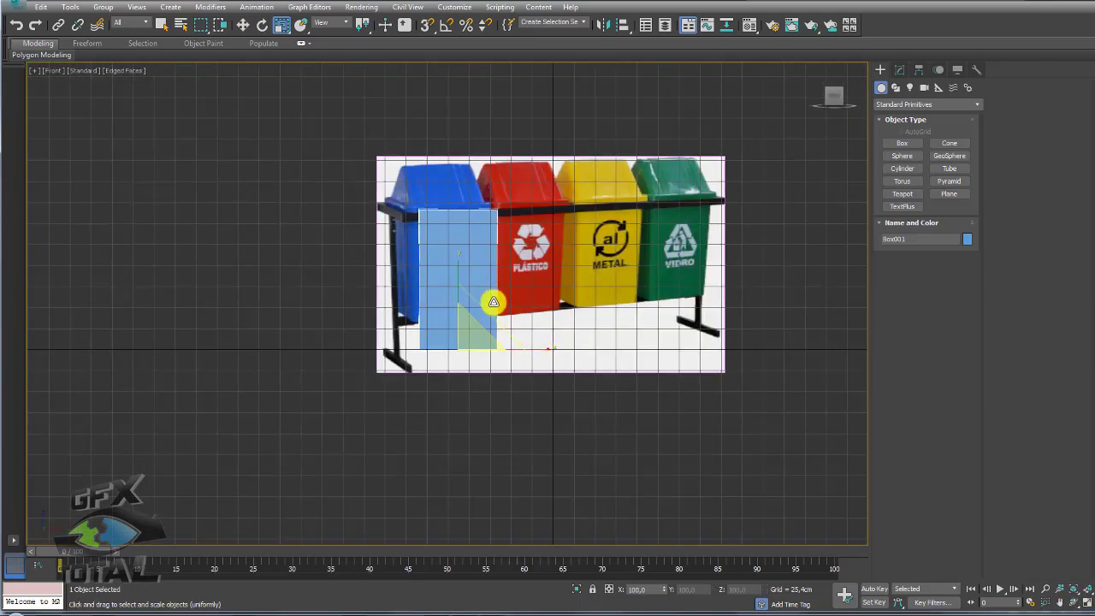
pyautogui.scroll(5, 494, 303)
pyautogui.scroll(-5, 520, 264)
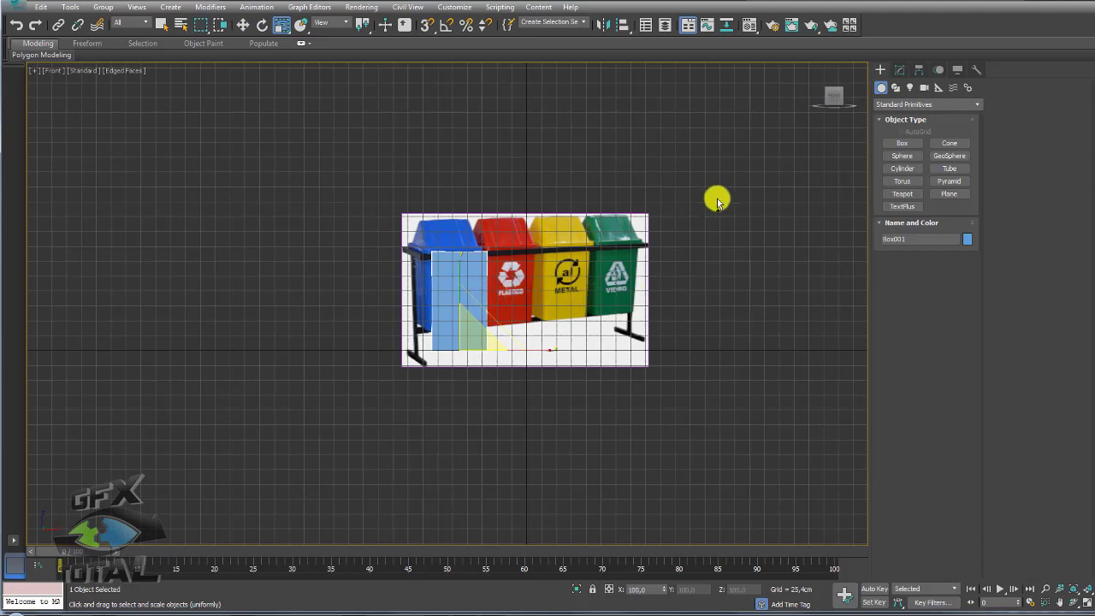
pyautogui.press('g')
pyautogui.scroll(4, 449, 279)
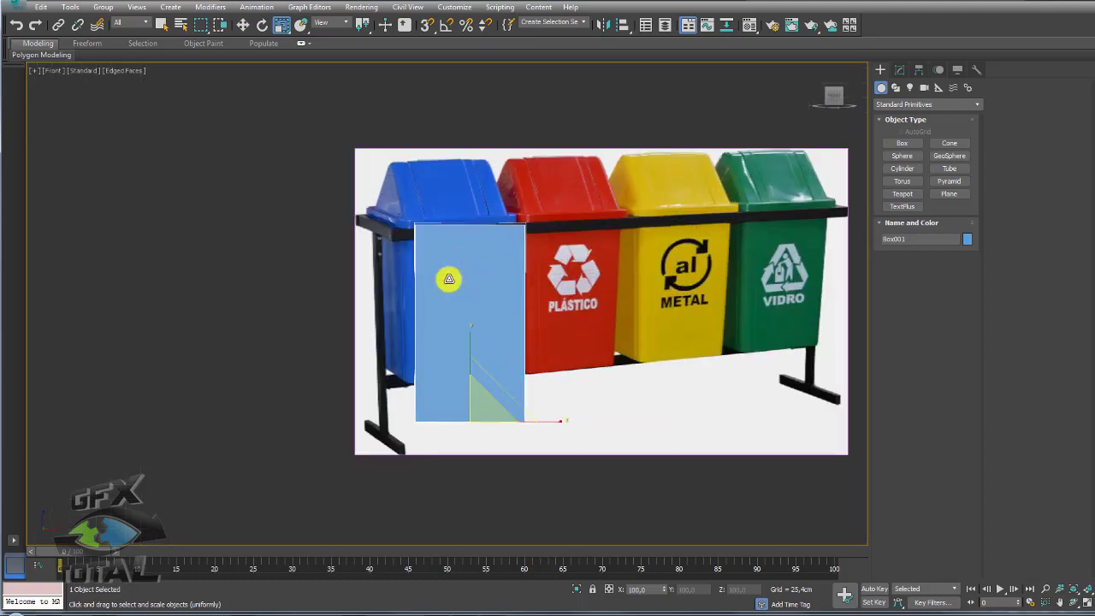
# - Place the box over the blue PAPEL bin and raise its height to match
pyautogui.press('w')
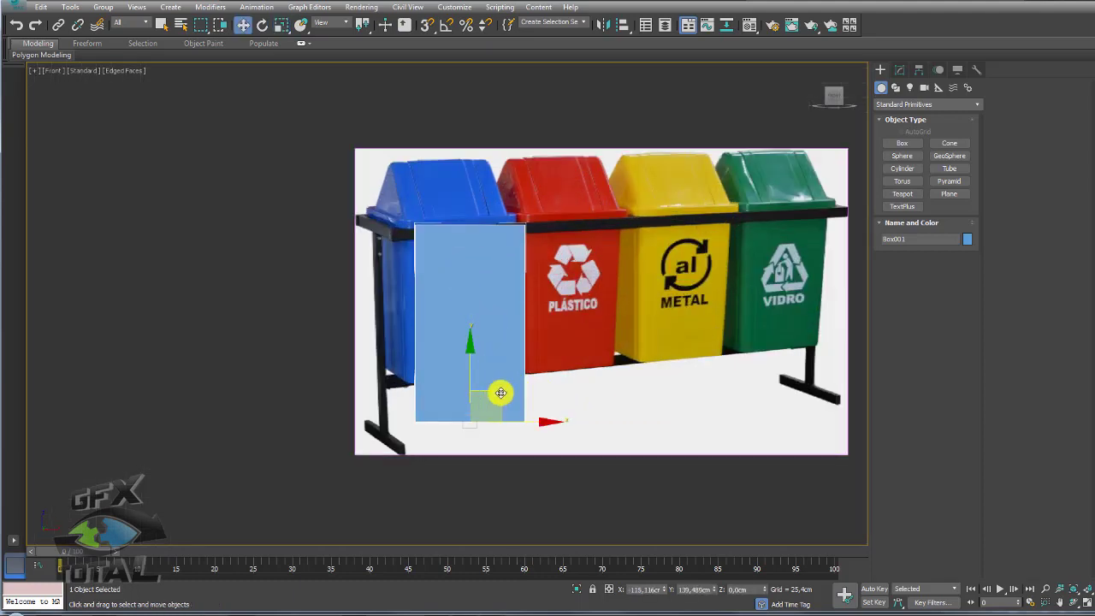
pyautogui.moveTo(499, 385); pyautogui.dragTo(478, 349)
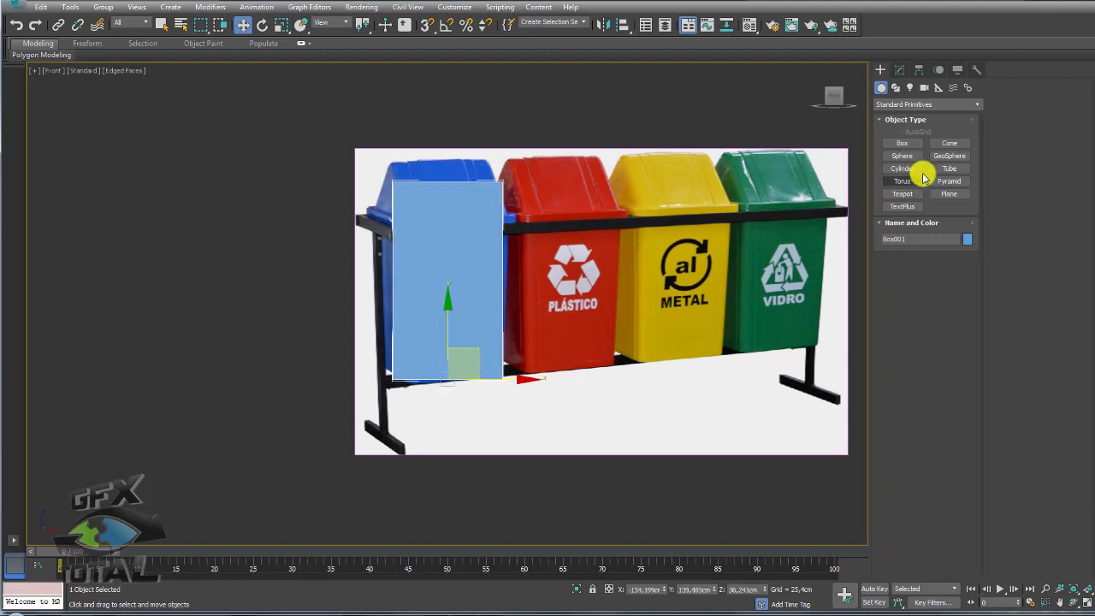
pyautogui.click(901, 71)
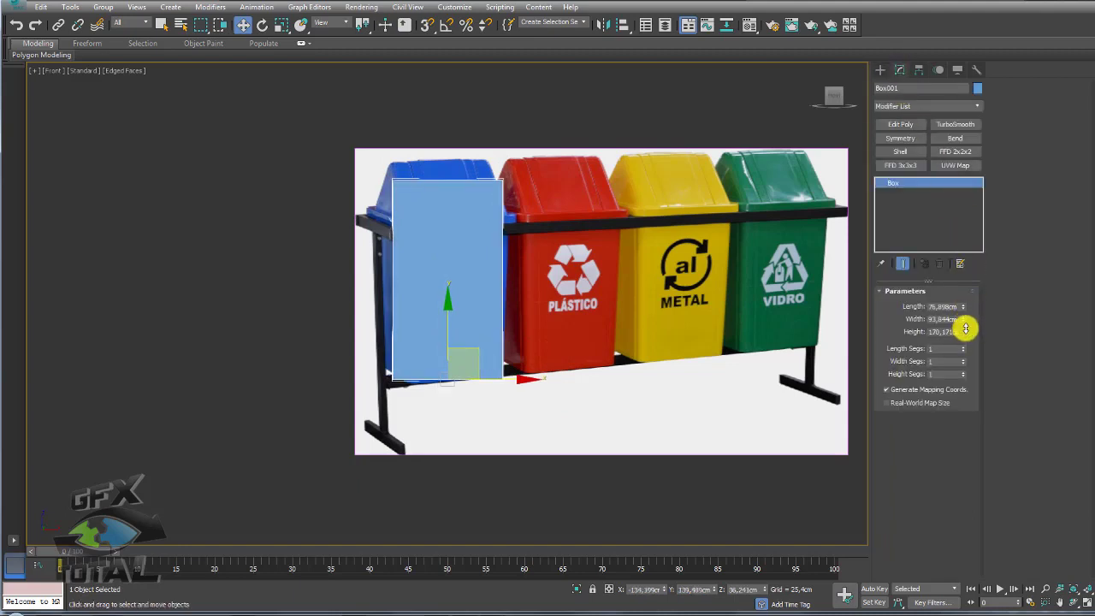
pyautogui.moveTo(965, 328); pyautogui.dragTo(971, 325)
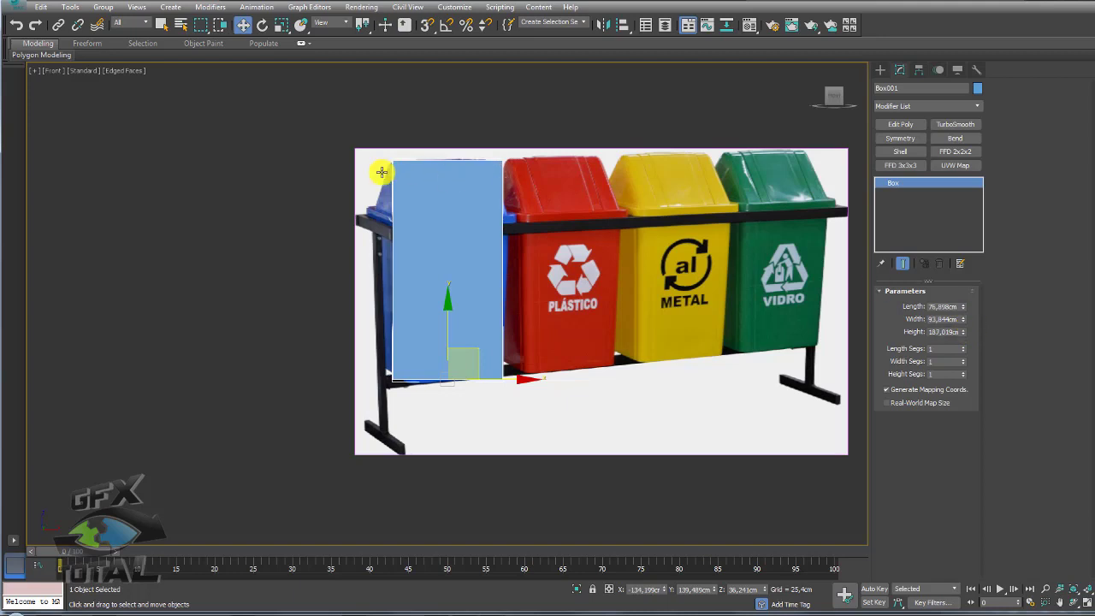
pyautogui.scroll(3, 382, 172)
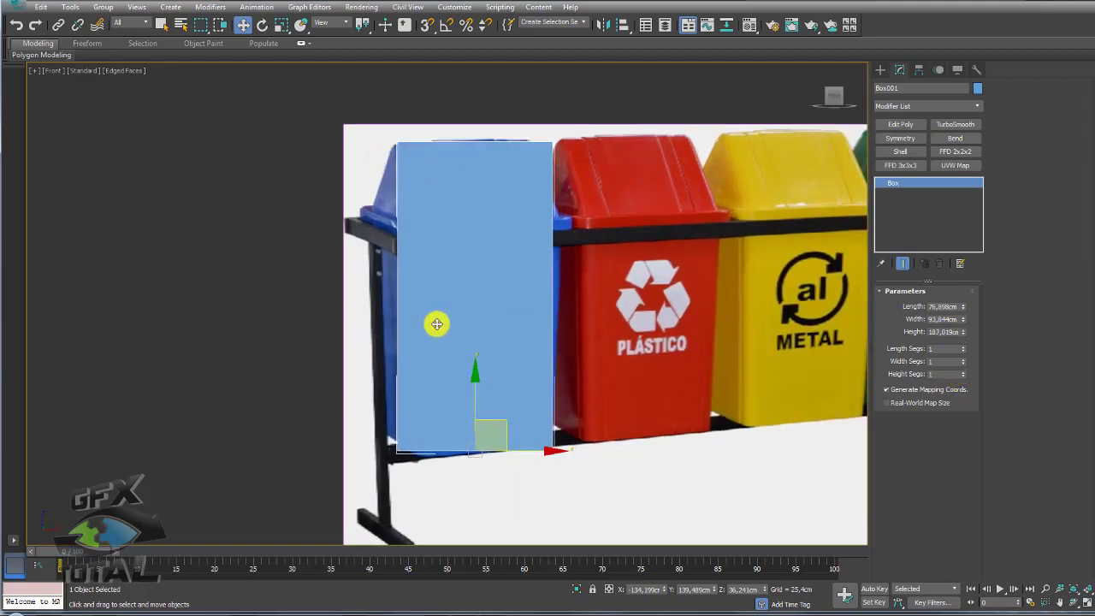
# - Set the box to 75 × 75 cm with a height of 187.019 cm
pyautogui.press('p')
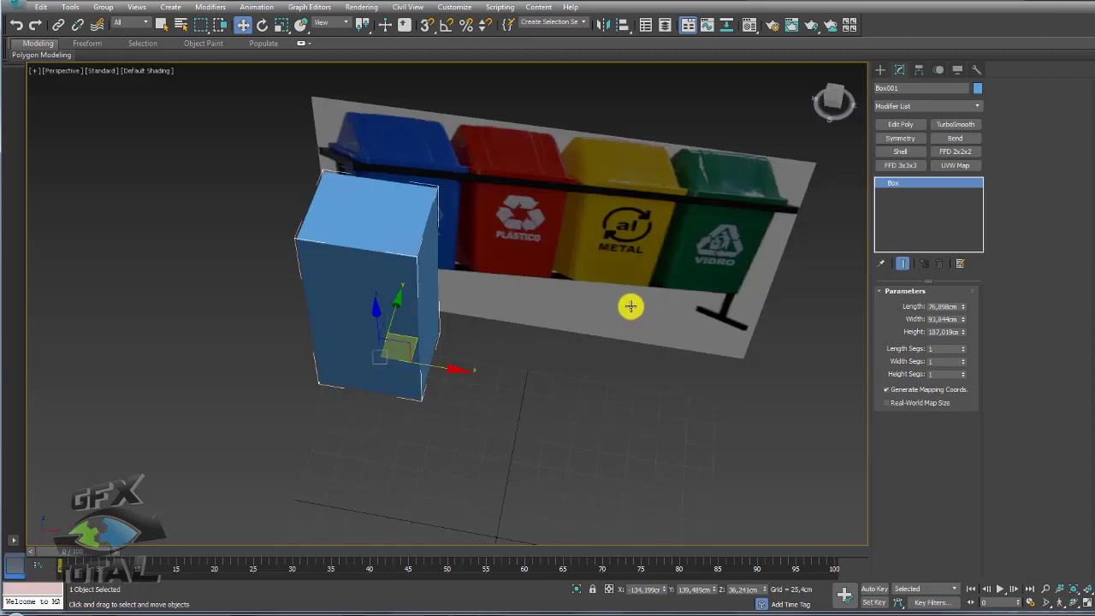
pyautogui.keyDown('alt'); pyautogui.moveTo(661, 330); pyautogui.dragTo(788, 384, button='middle'); pyautogui.keyUp('alt')
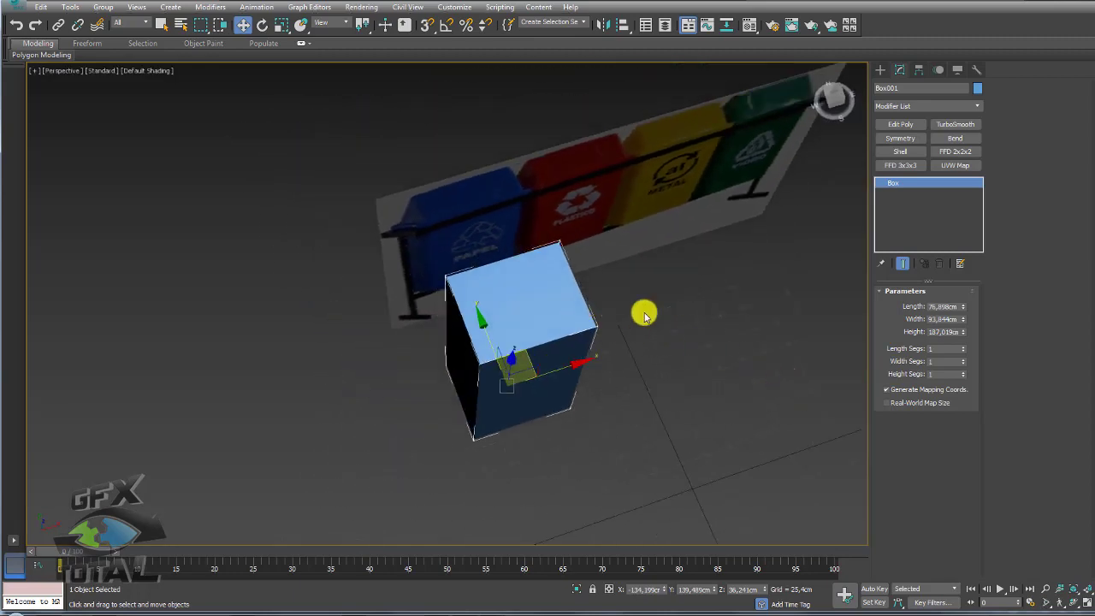
pyautogui.doubleClick(941, 319)
pyautogui.write('75')
pyautogui.press('Return')
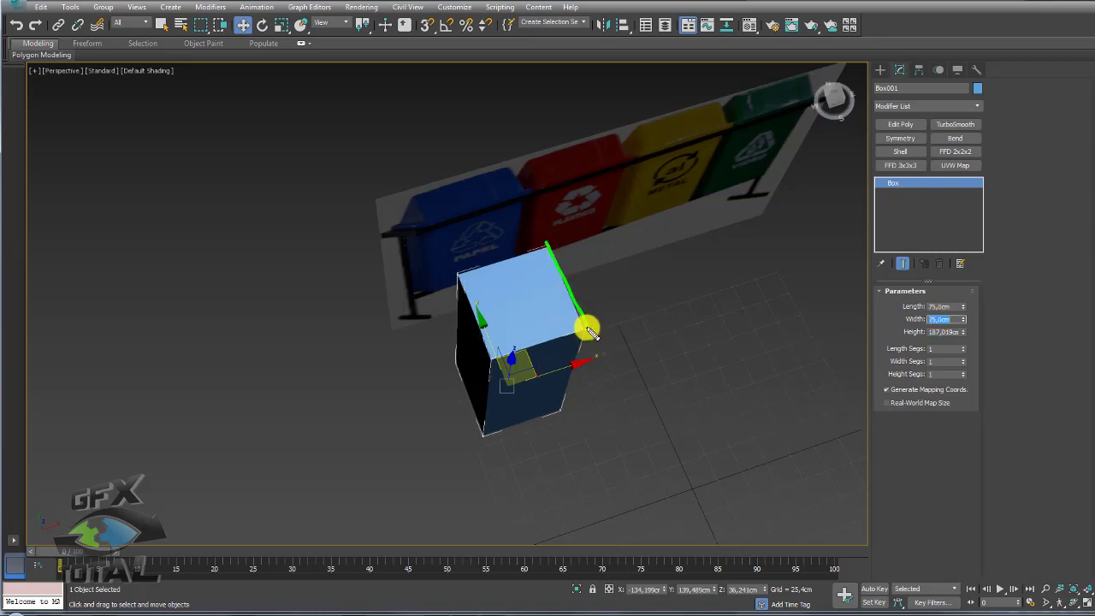
pyautogui.keyDown('alt'); pyautogui.moveTo(659, 400); pyautogui.dragTo(609, 316, button='middle'); pyautogui.keyUp('alt')
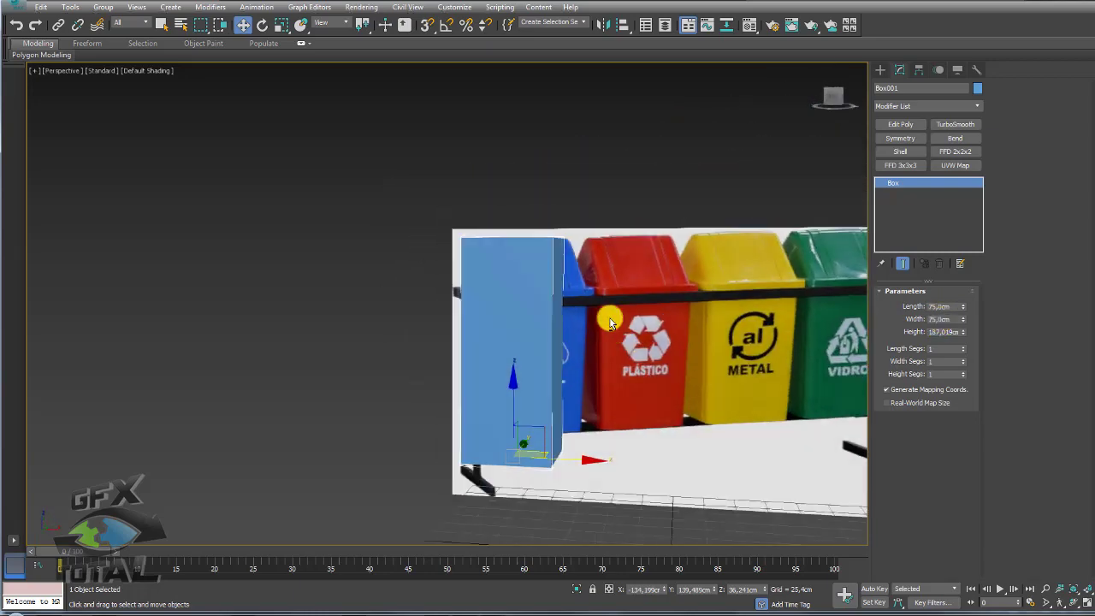
pyautogui.doubleClick(954, 333)
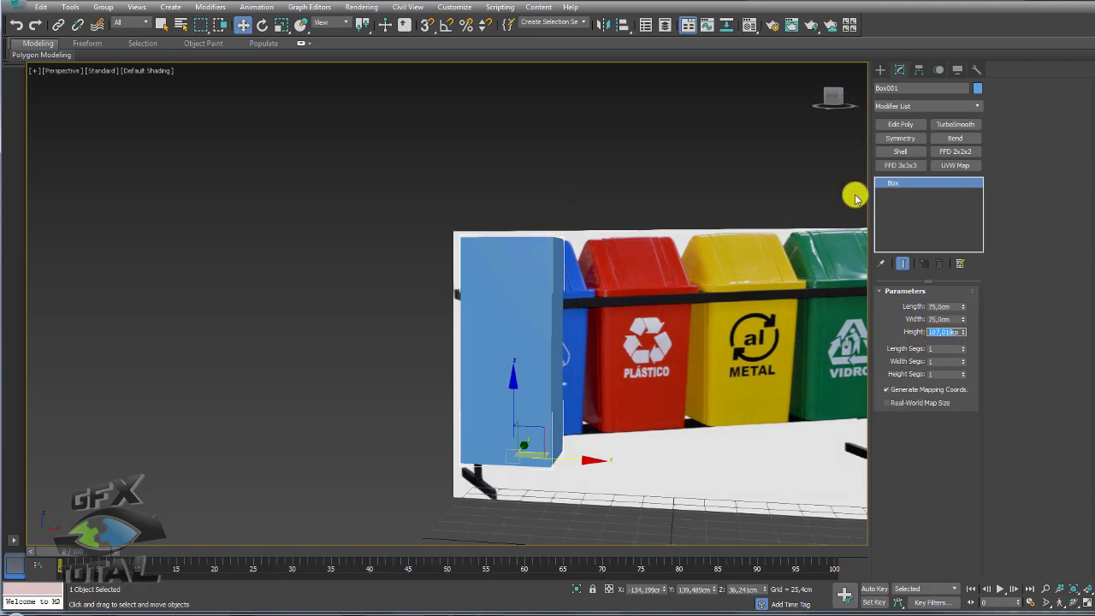
pyautogui.moveTo(659, 371)
pyautogui.mouseDown(button='middle')
pyautogui.moveTo(562, 313)
pyautogui.moveTo(558, 288)
pyautogui.moveTo(551, 294)
pyautogui.mouseUp(button='middle')
# - Convert Box001 to an Editable Poly with edged-faces display on
pyautogui.press('F4')
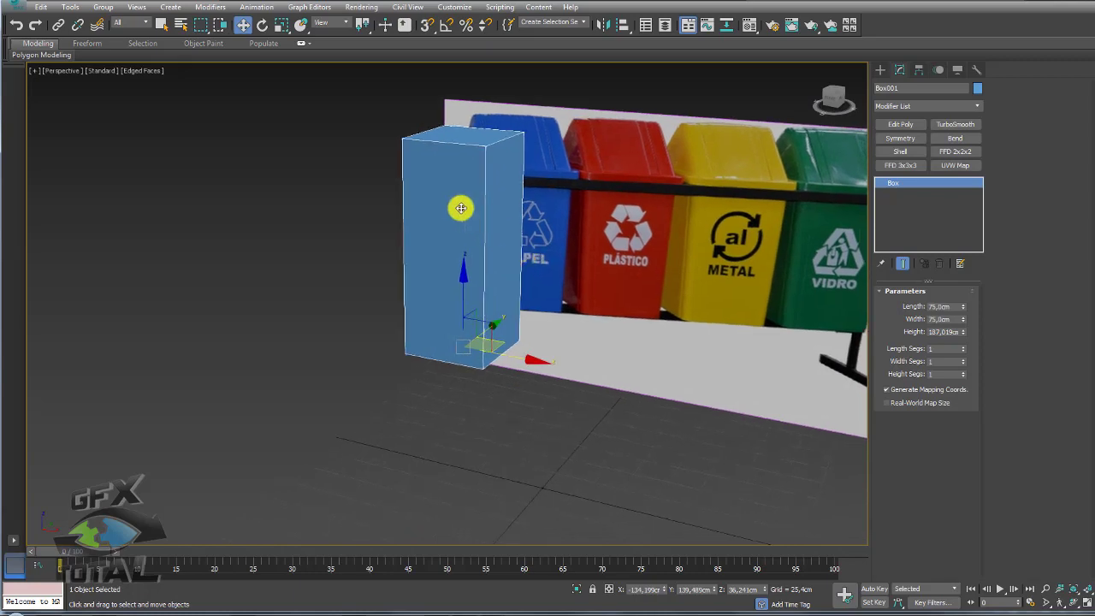
pyautogui.rightClick(460, 208)
pyautogui.moveTo(483, 348)
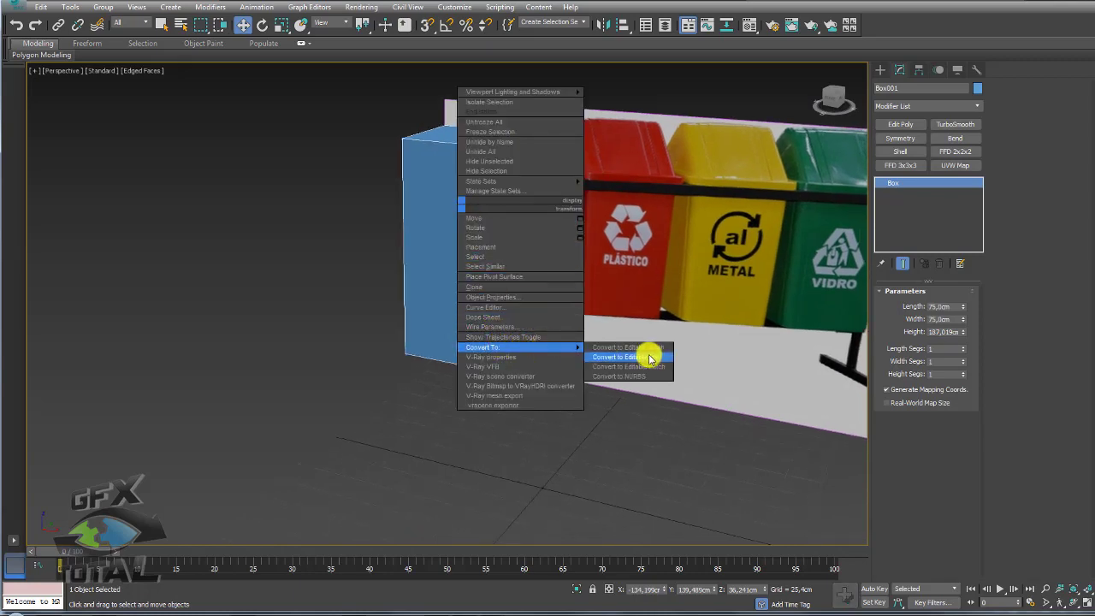
pyautogui.click(650, 358)
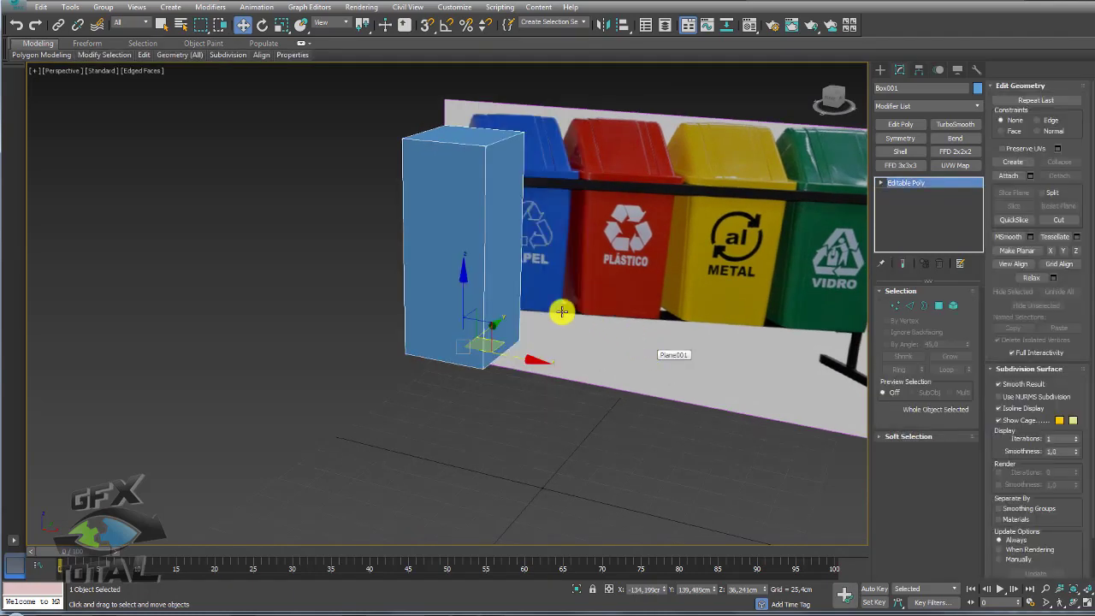
pyautogui.press('f')
# - Connect the vertical edges into a horizontal loop placed at the blue bin's lid line
pyautogui.click(913, 308)
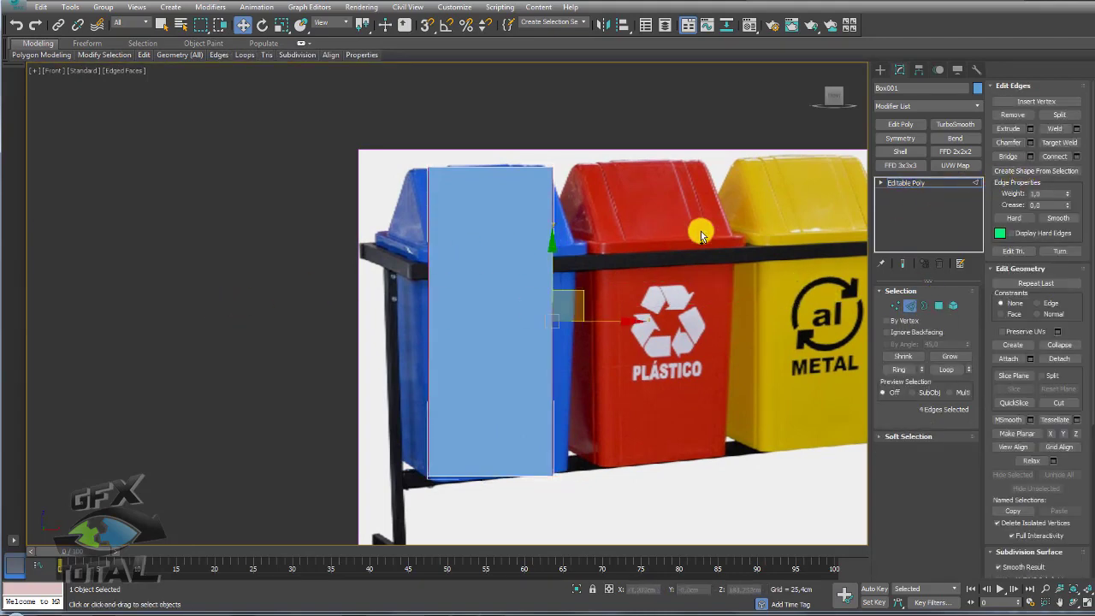
pyautogui.click(1054, 157)
pyautogui.moveTo(489, 274); pyautogui.dragTo(490, 211)
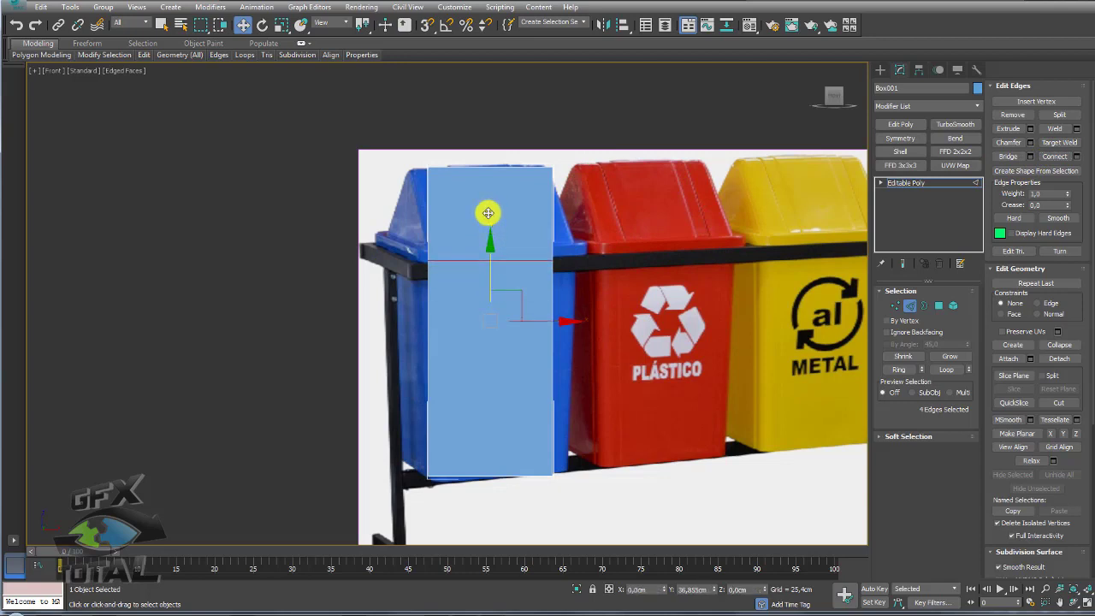
pyautogui.moveTo(485, 213); pyautogui.dragTo(562, 359, button='middle')
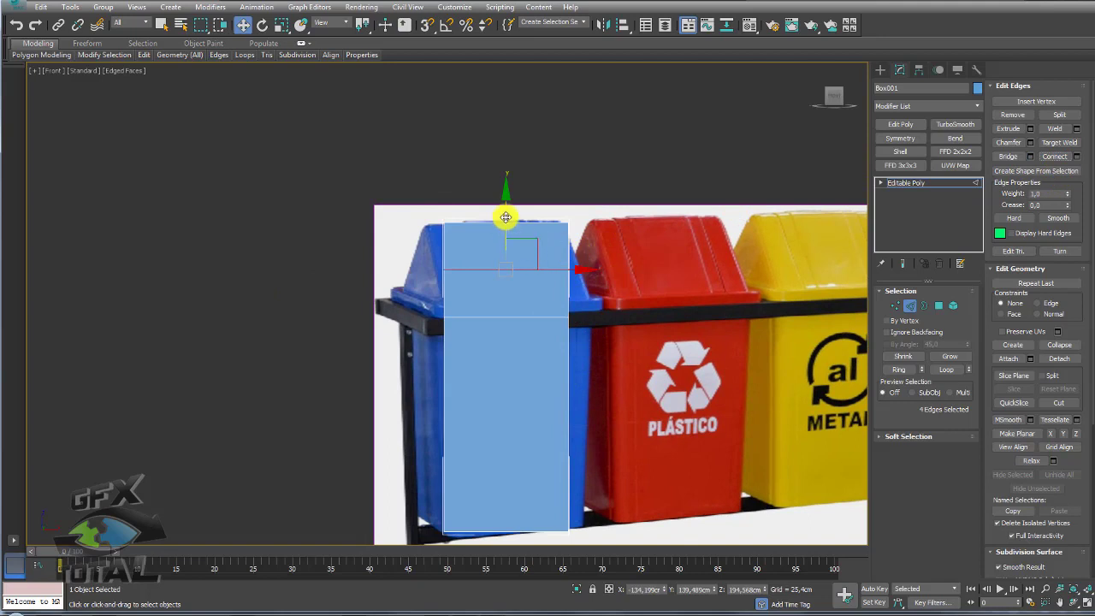
pyautogui.moveTo(506, 217); pyautogui.dragTo(508, 243)
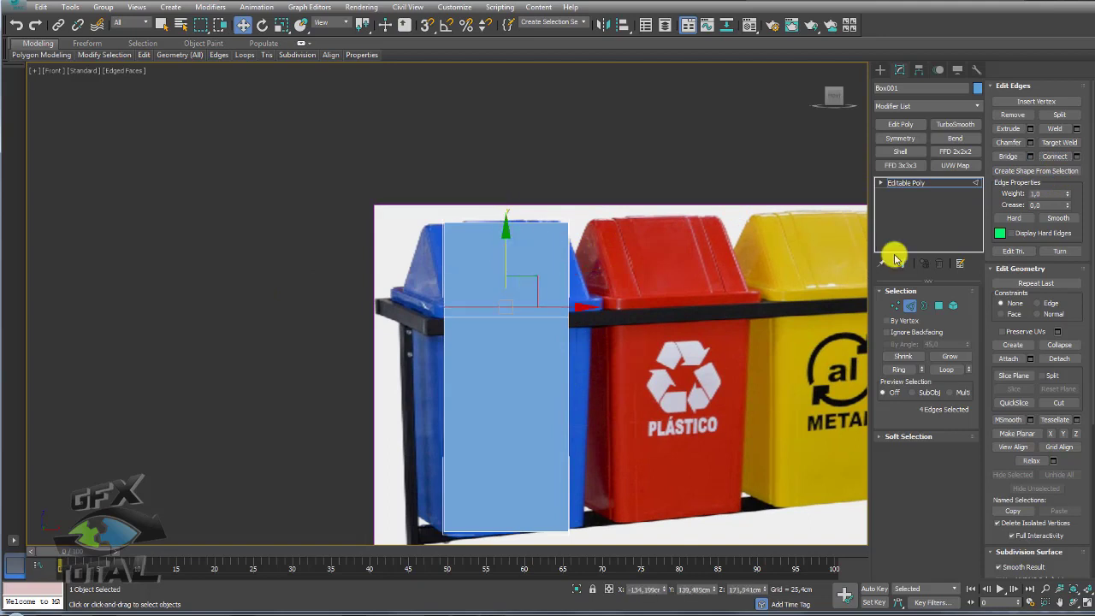
# - Scale the middle vertex ring wider to match the bin's tapered body
pyautogui.click(895, 305)
pyautogui.moveTo(364, 285); pyautogui.dragTo(363, 286)
pyautogui.press('e')
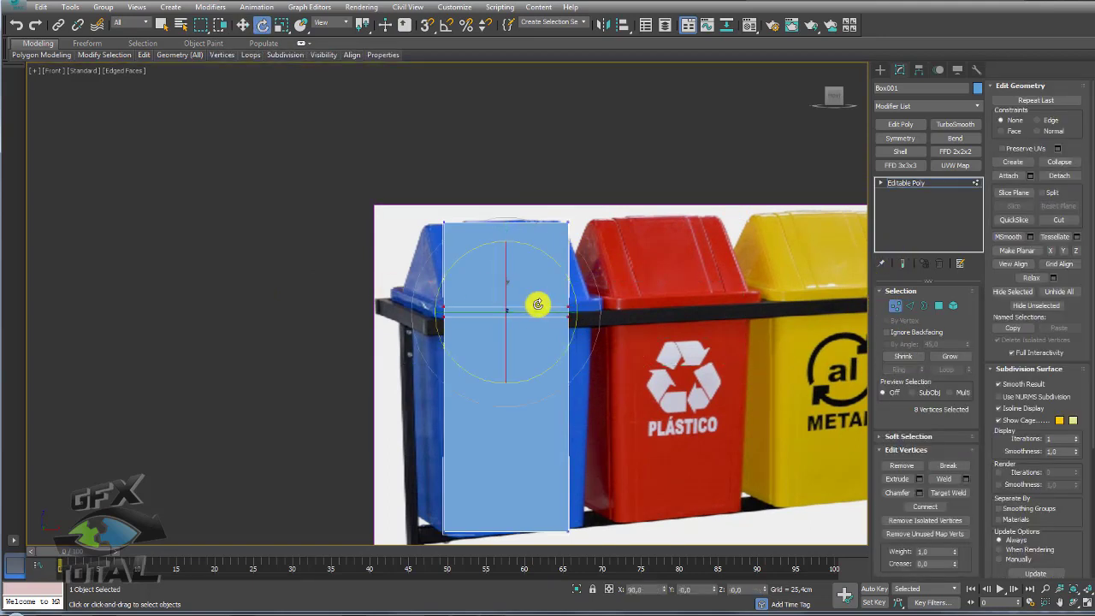
pyautogui.press('r')
pyautogui.moveTo(521, 300); pyautogui.dragTo(520, 299)
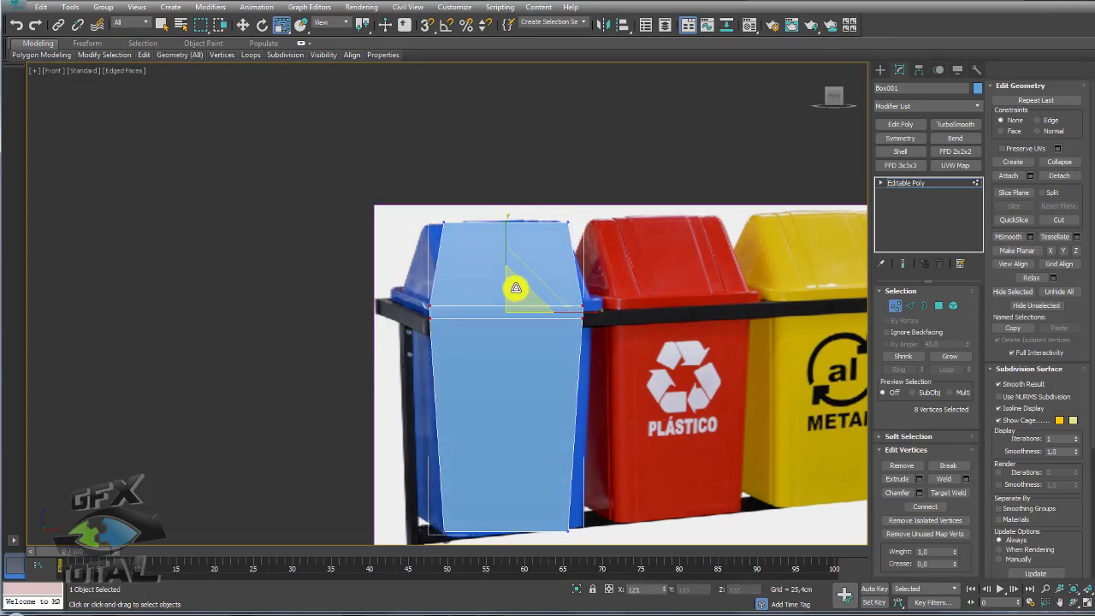
pyautogui.moveTo(570, 271)
pyautogui.keyDown('alt'); pyautogui.mouseDown(button='middle')
pyautogui.moveTo(564, 322)
pyautogui.moveTo(488, 317)
pyautogui.mouseUp(button='middle'); pyautogui.keyUp('alt')
pyautogui.moveTo(493, 316); pyautogui.dragTo(509, 311)
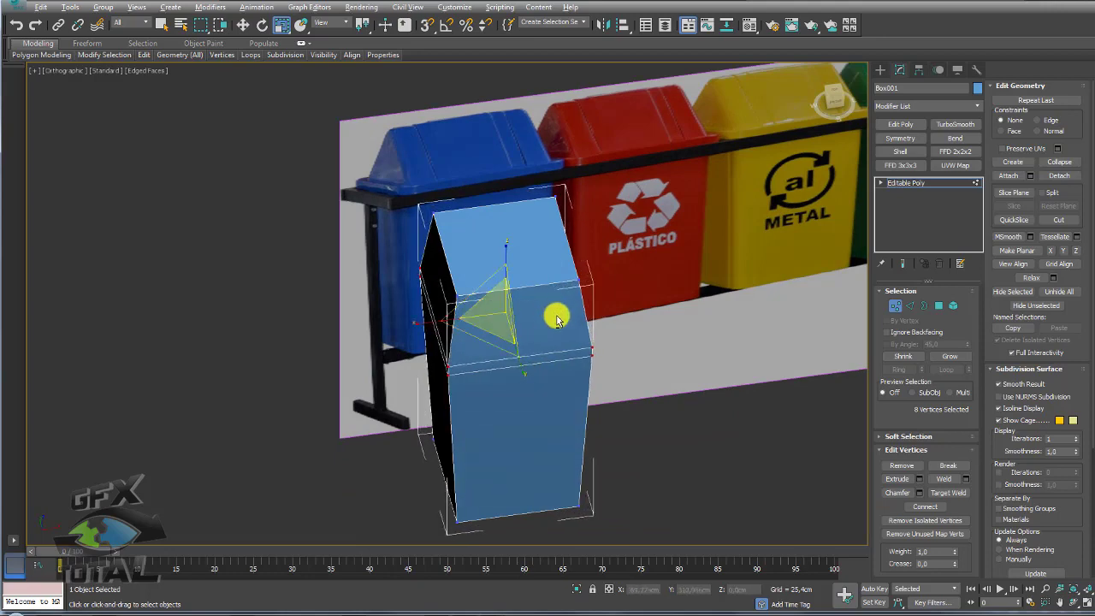
pyautogui.moveTo(557, 313)
pyautogui.keyDown('alt'); pyautogui.mouseDown(button='middle')
pyautogui.moveTo(516, 349)
pyautogui.moveTo(493, 295)
pyautogui.moveTo(528, 285)
pyautogui.mouseUp(button='middle'); pyautogui.keyUp('alt')
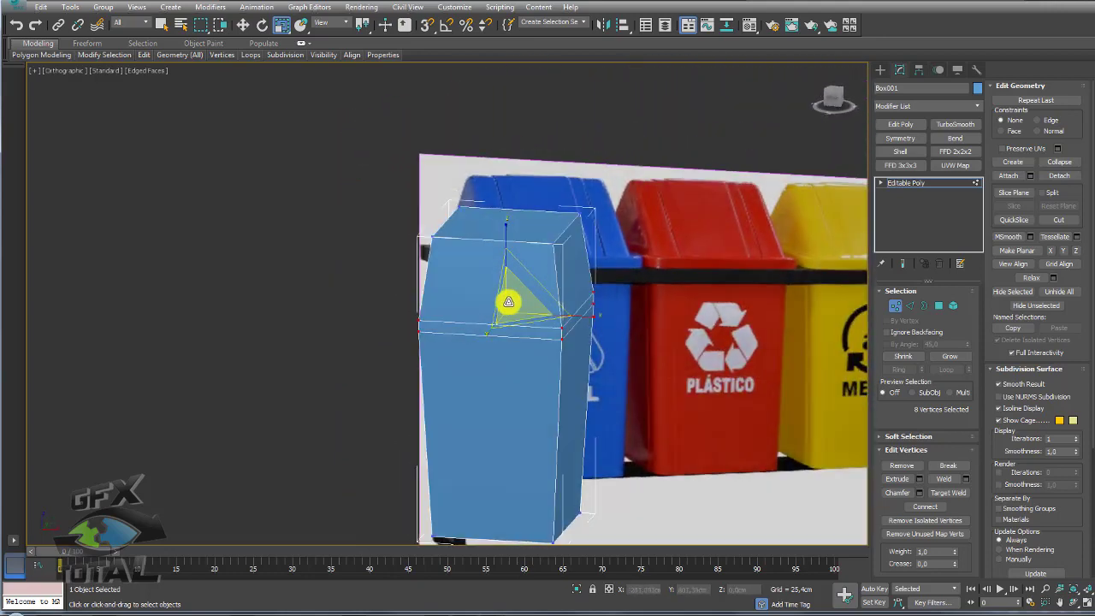
pyautogui.moveTo(508, 302); pyautogui.dragTo(519, 301)
# - Select the four top vertices and pull them inward into a peaked lid
pyautogui.moveTo(648, 306)
pyautogui.keyDown('alt'); pyautogui.mouseDown(button='middle')
pyautogui.moveTo(660, 317)
pyautogui.moveTo(411, 230)
pyautogui.moveTo(548, 274)
pyautogui.moveTo(597, 249)
pyautogui.moveTo(648, 192)
pyautogui.mouseUp(button='middle'); pyautogui.keyUp('alt')
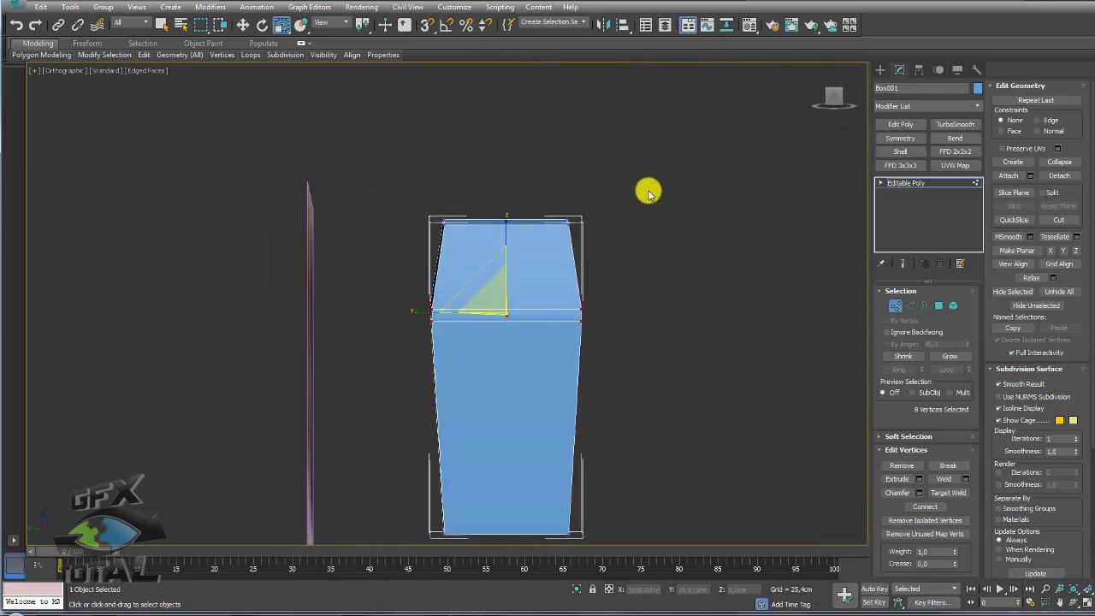
pyautogui.moveTo(399, 197); pyautogui.dragTo(600, 259)
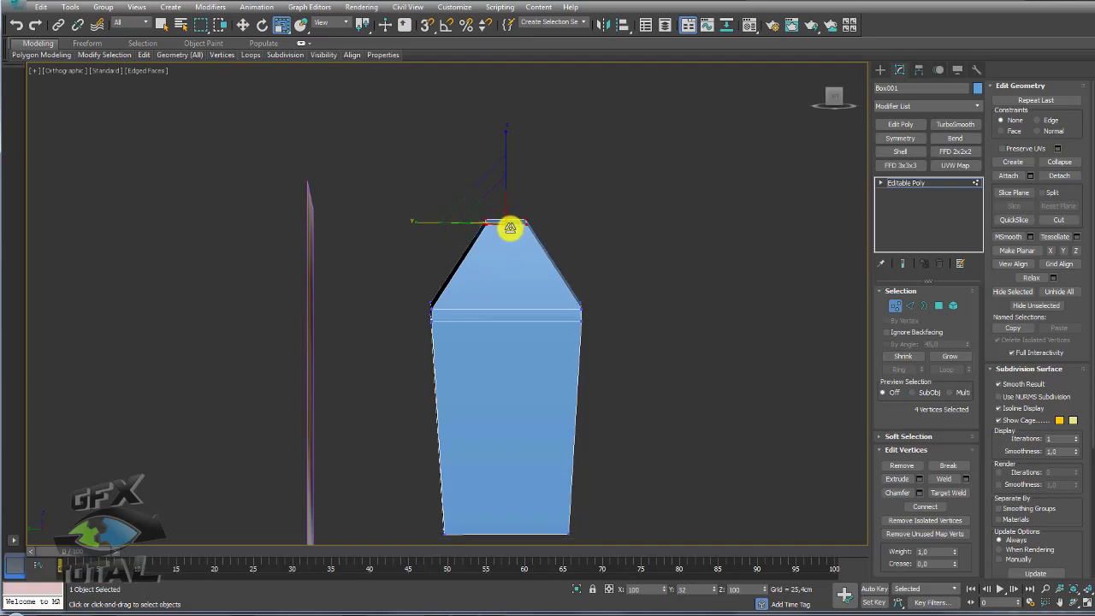
pyautogui.moveTo(510, 228)
pyautogui.keyDown('alt'); pyautogui.mouseDown(button='middle')
pyautogui.moveTo(577, 259)
pyautogui.moveTo(545, 239)
pyautogui.moveTo(573, 244)
pyautogui.moveTo(550, 339)
pyautogui.moveTo(474, 284)
pyautogui.moveTo(472, 242)
pyautogui.moveTo(553, 310)
pyautogui.moveTo(682, 311)
pyautogui.moveTo(550, 330)
pyautogui.moveTo(514, 269)
pyautogui.moveTo(577, 308)
pyautogui.moveTo(518, 313)
pyautogui.moveTo(668, 356)
pyautogui.moveTo(680, 273)
pyautogui.mouseUp(button='middle'); pyautogui.keyUp('alt')
# - Select the full edge ring around the bin's waist and convert it to polygons
pyautogui.click(910, 306)
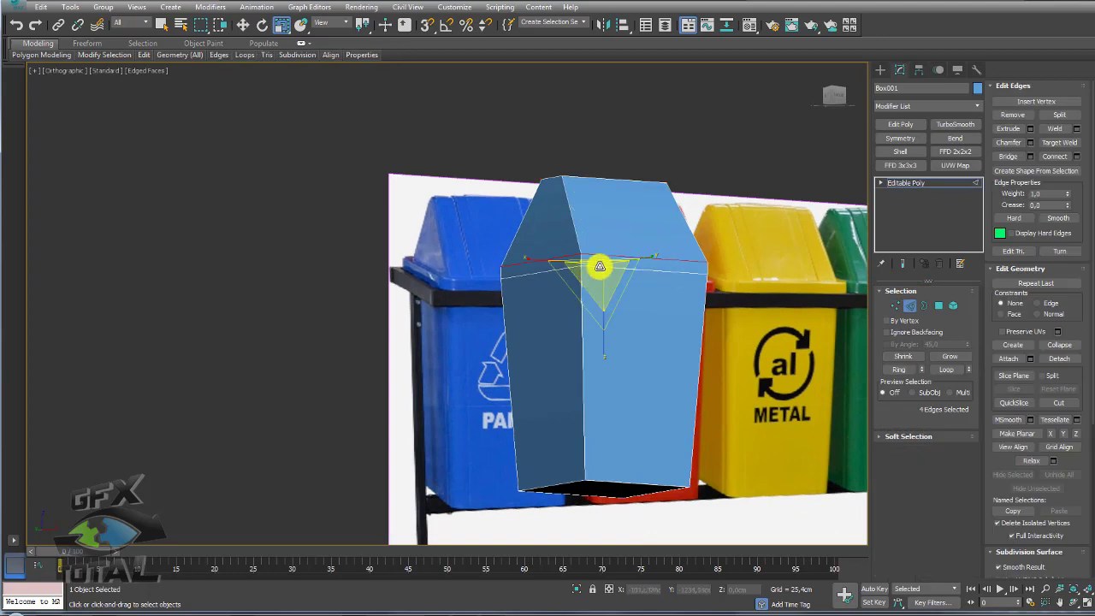
pyautogui.scroll(3, 600, 266)
pyautogui.click(575, 255)
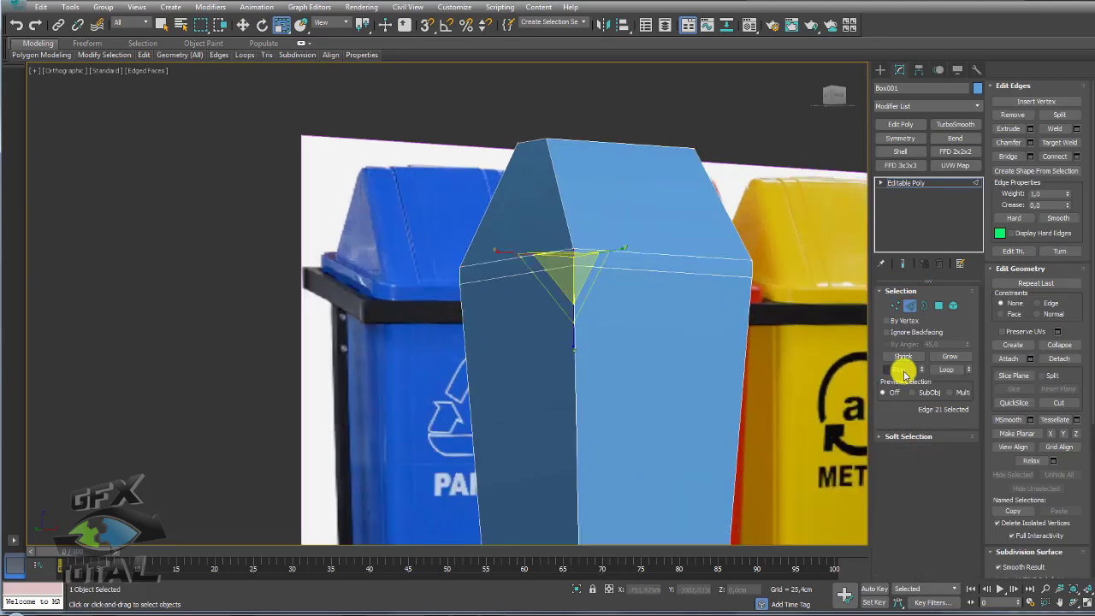
pyautogui.click(904, 371)
pyautogui.click(941, 306)
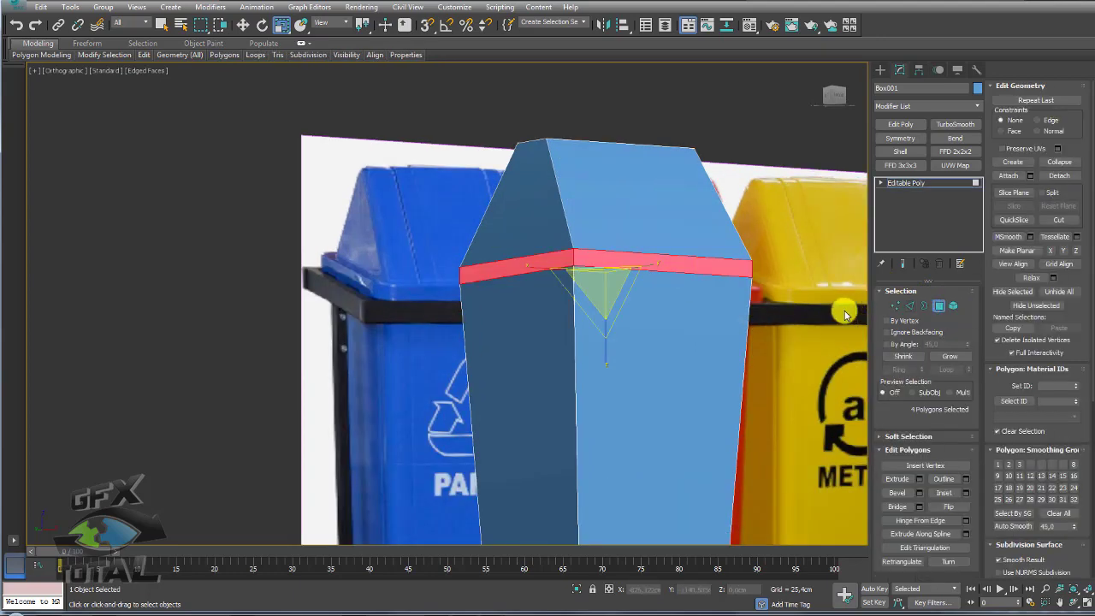
pyautogui.keyDown('alt'); pyautogui.moveTo(780, 308); pyautogui.dragTo(715, 320, button='middle'); pyautogui.keyUp('alt')
# - Extrude the waist band by Local Normal about 5.4 cm to form a ledge
pyautogui.click(916, 474)
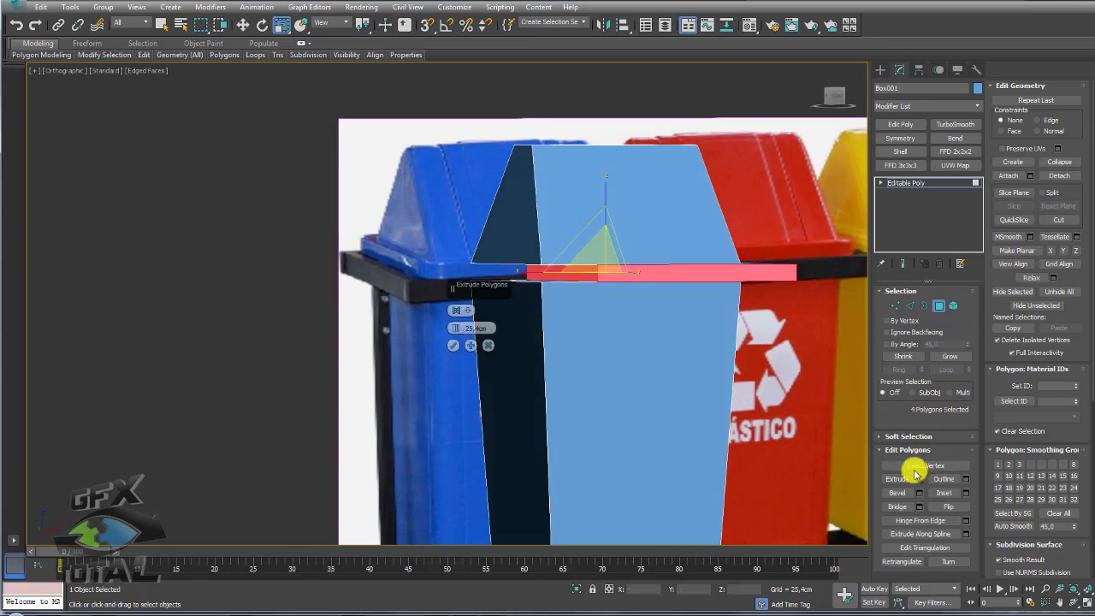
pyautogui.keyDown('alt'); pyautogui.moveTo(563, 355); pyautogui.dragTo(463, 321, button='middle'); pyautogui.keyUp('alt')
pyautogui.click(467, 313)
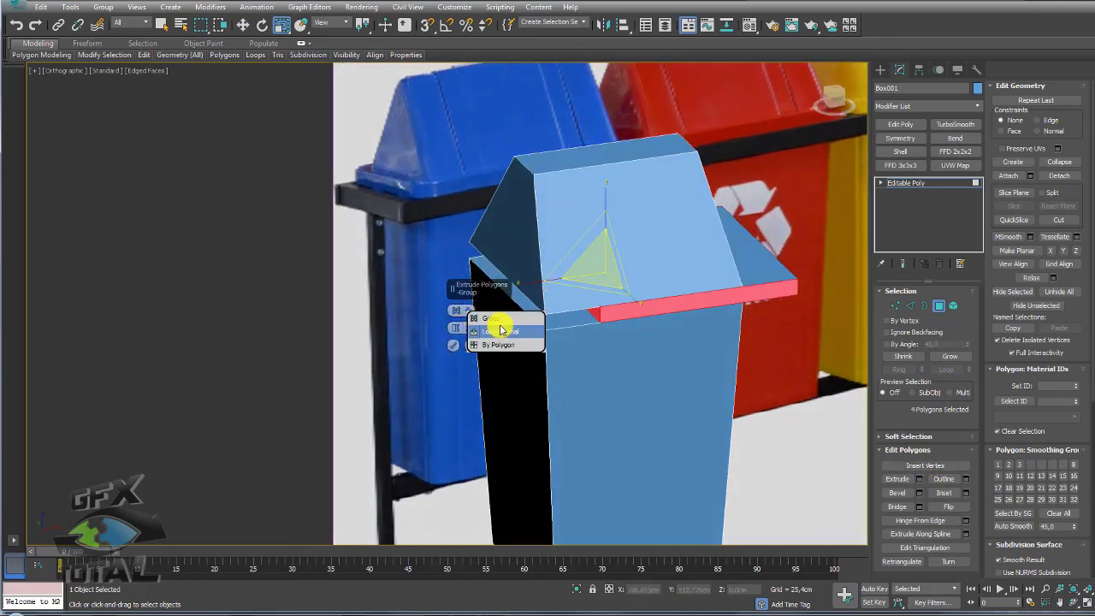
pyautogui.click(508, 334)
pyautogui.moveTo(454, 328)
pyautogui.mouseDown()
pyautogui.moveTo(454, 343)
pyautogui.moveTo(492, 307)
pyautogui.mouseUp()
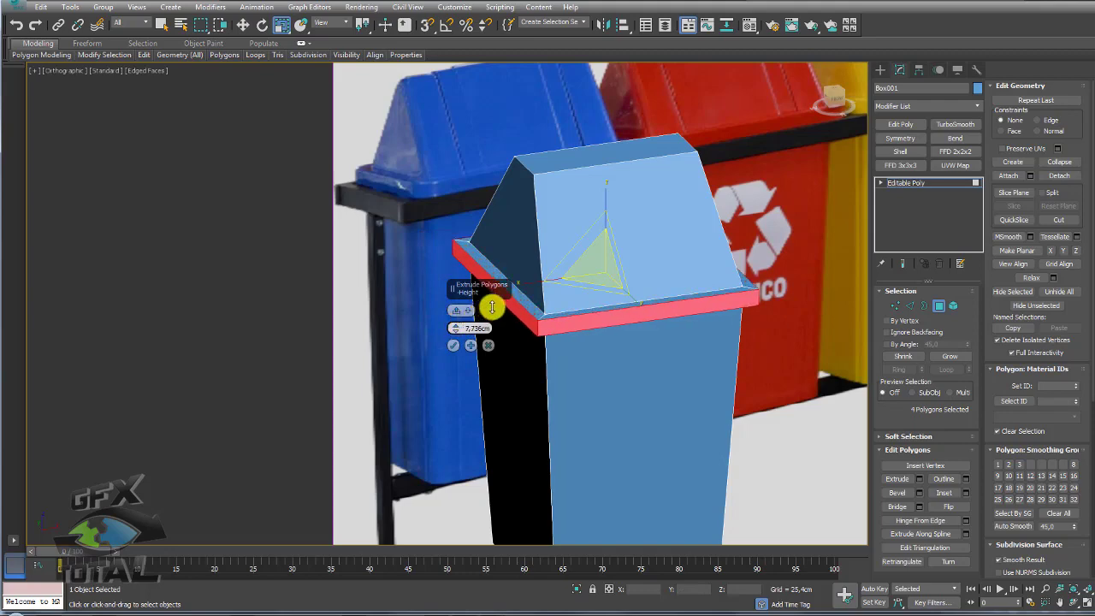
pyautogui.click(455, 346)
pyautogui.scroll(-5, 582, 322)
pyautogui.scroll(-2, 618, 313)
pyautogui.scroll(1, 618, 313)
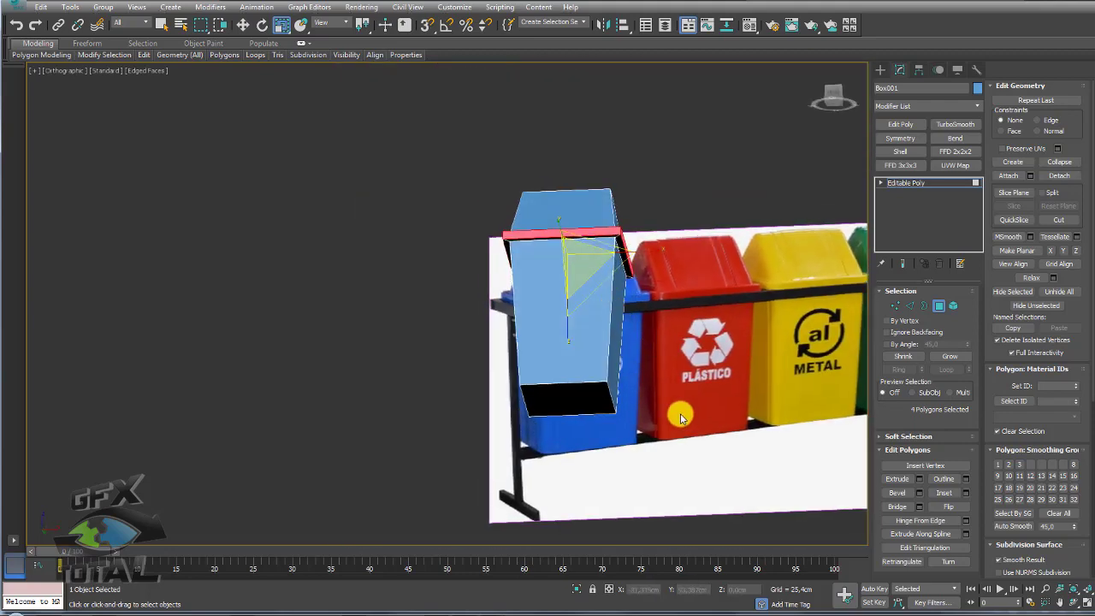
# - Select the lower body faces below the ledge and grow the selection
pyautogui.click(639, 373)
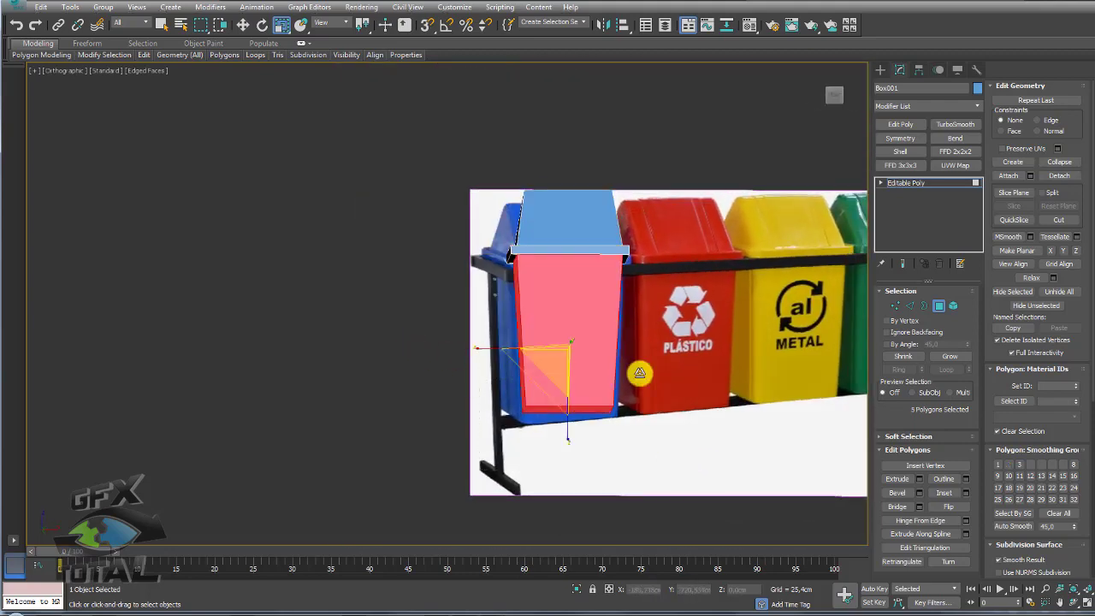
pyautogui.click(950, 356)
pyautogui.keyDown('alt'); pyautogui.moveTo(856, 274); pyautogui.dragTo(829, 250, button='middle'); pyautogui.keyUp('alt')
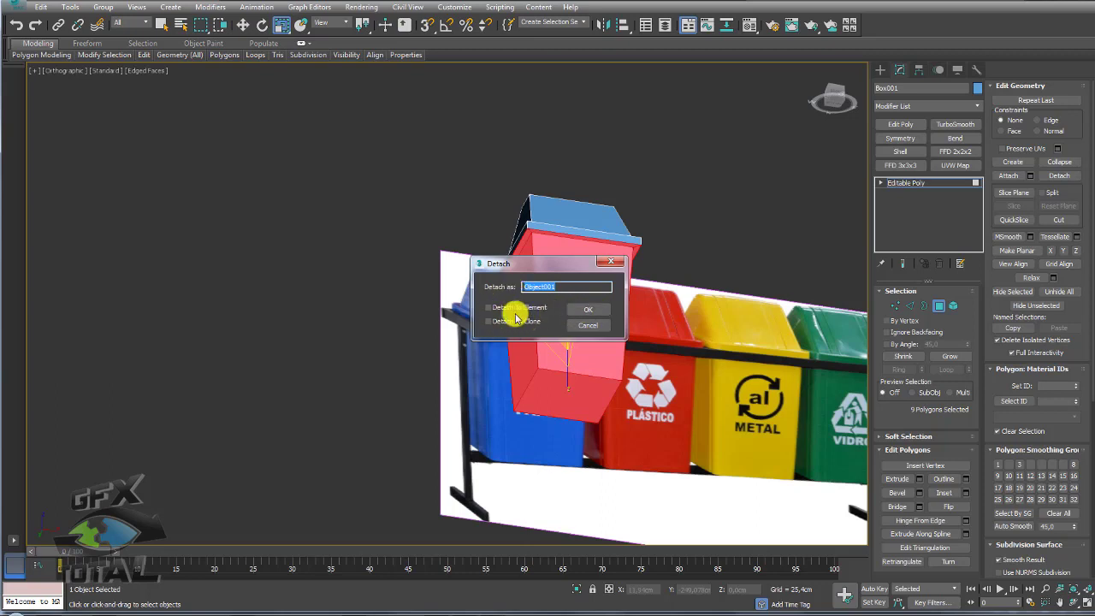
# - Detach the lower body to an element of Box001, then test-move it and undo
pyautogui.click(507, 310)
pyautogui.click(588, 309)
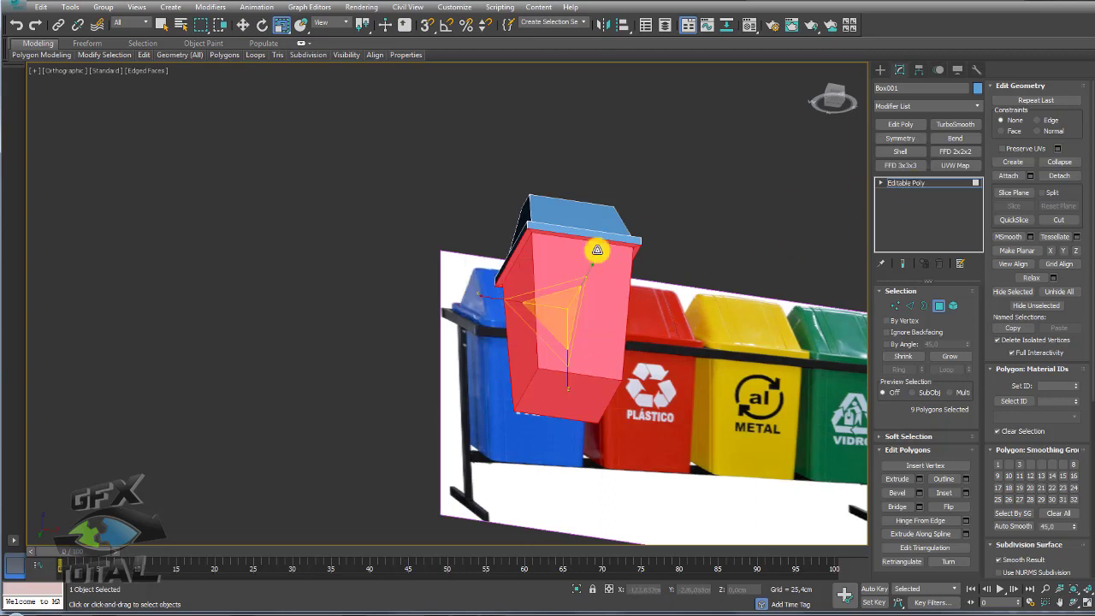
pyautogui.press('w')
pyautogui.moveTo(587, 284); pyautogui.dragTo(402, 336)
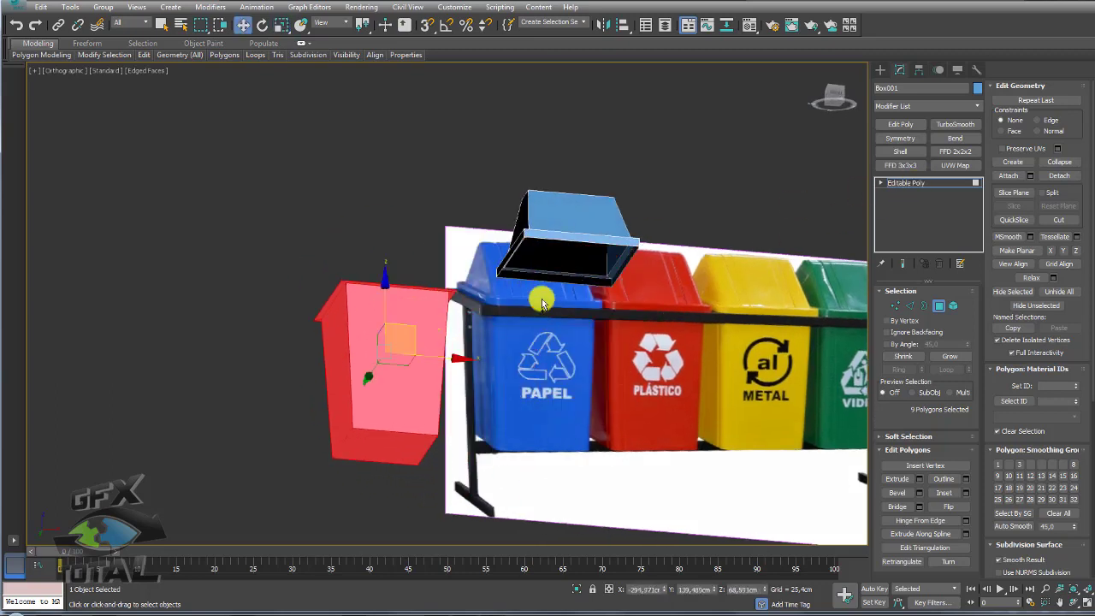
pyautogui.hotkey('ctrl', 'z')
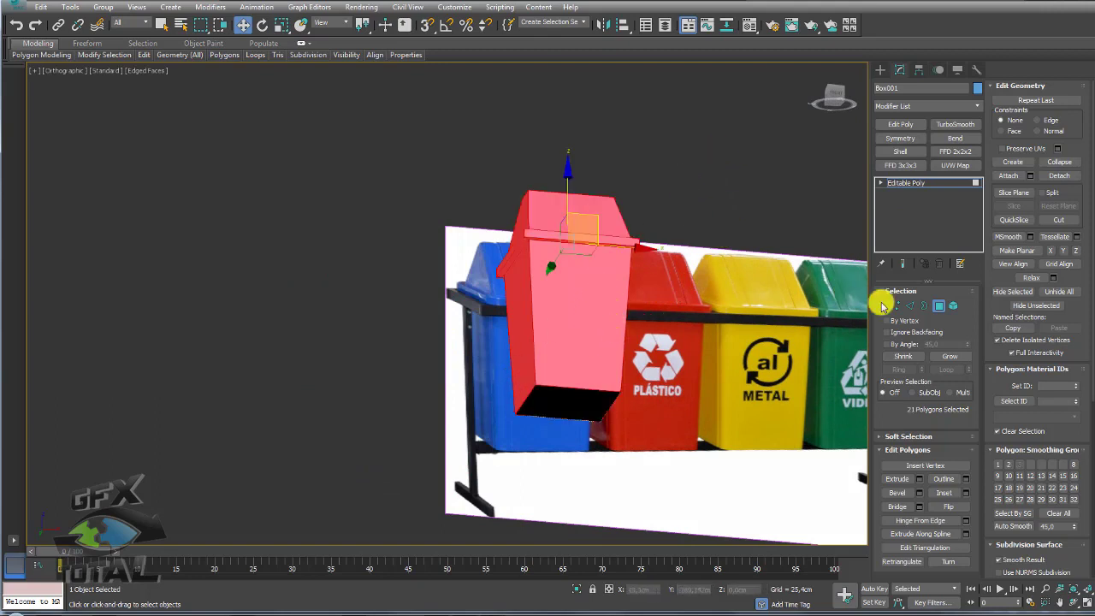
# - In Element mode, lift the lid to confirm it is separate, then undo
pyautogui.click(954, 307)
pyautogui.click(519, 203)
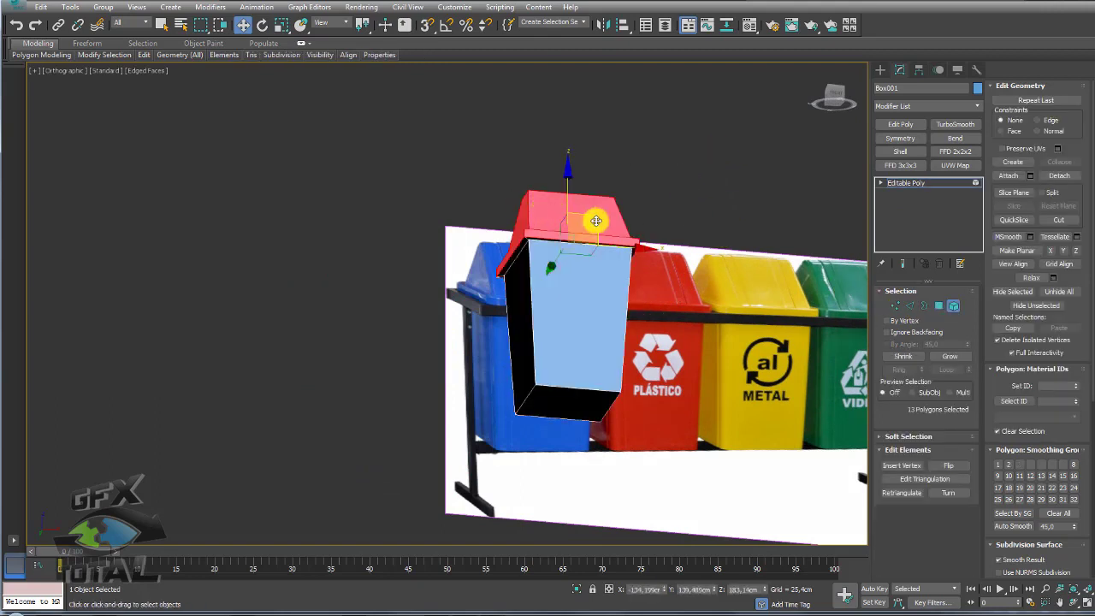
pyautogui.moveTo(587, 228); pyautogui.dragTo(676, 127)
pyautogui.hotkey('ctrl', 'z')
# - Select the body element, then pick a vertical corner edge of the body in Edge mode
pyautogui.click(599, 300)
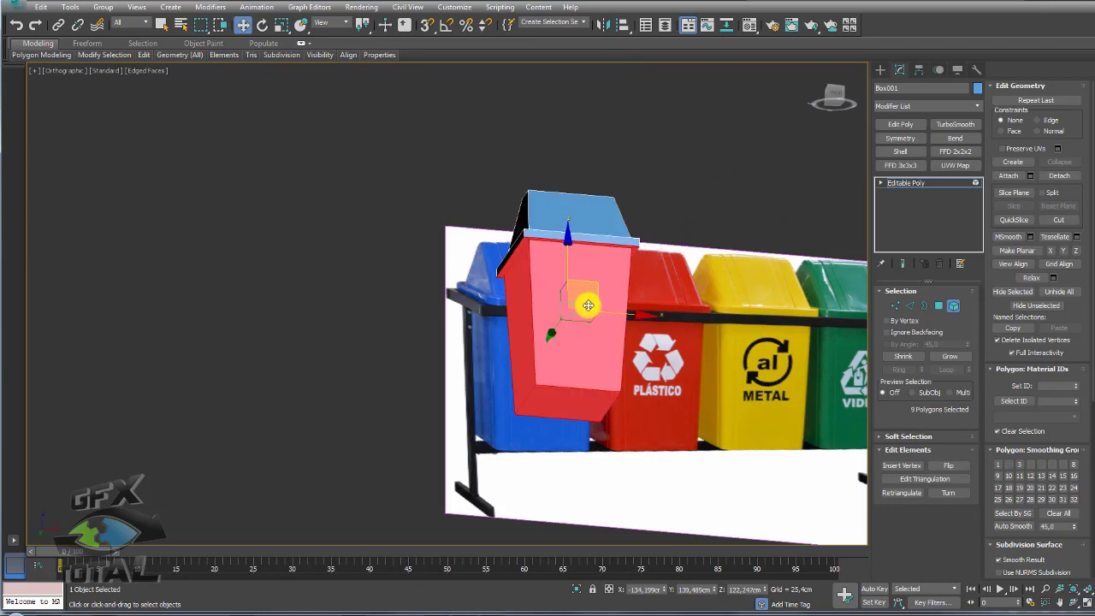
pyautogui.scroll(1, 587, 281)
pyautogui.scroll(2, 631, 244)
pyautogui.click(910, 306)
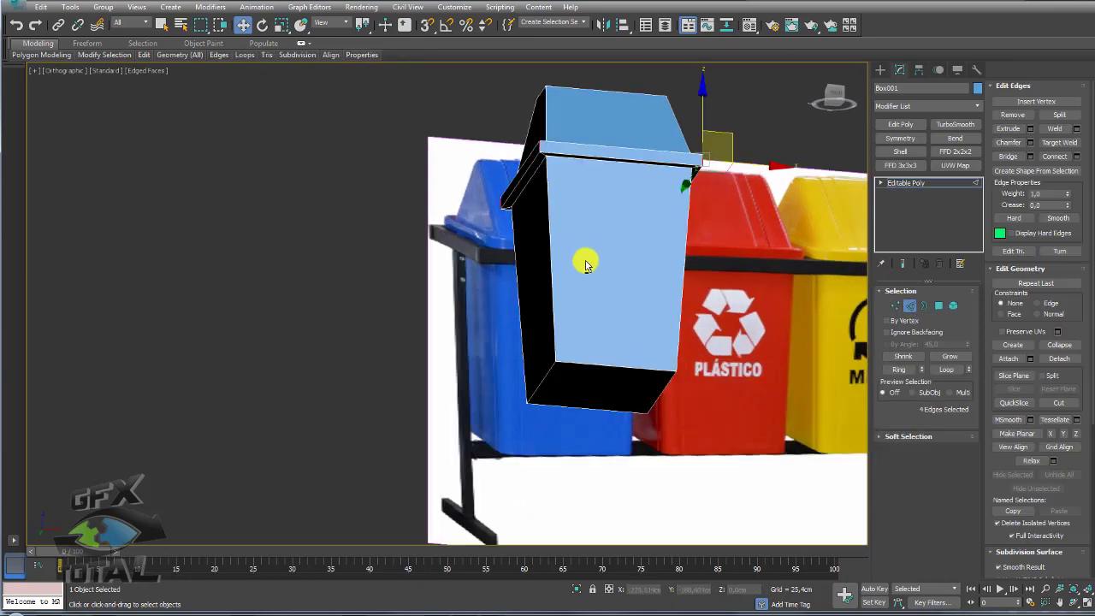
pyautogui.scroll(1, 590, 282)
pyautogui.click(587, 318)
pyautogui.scroll(1, 555, 296)
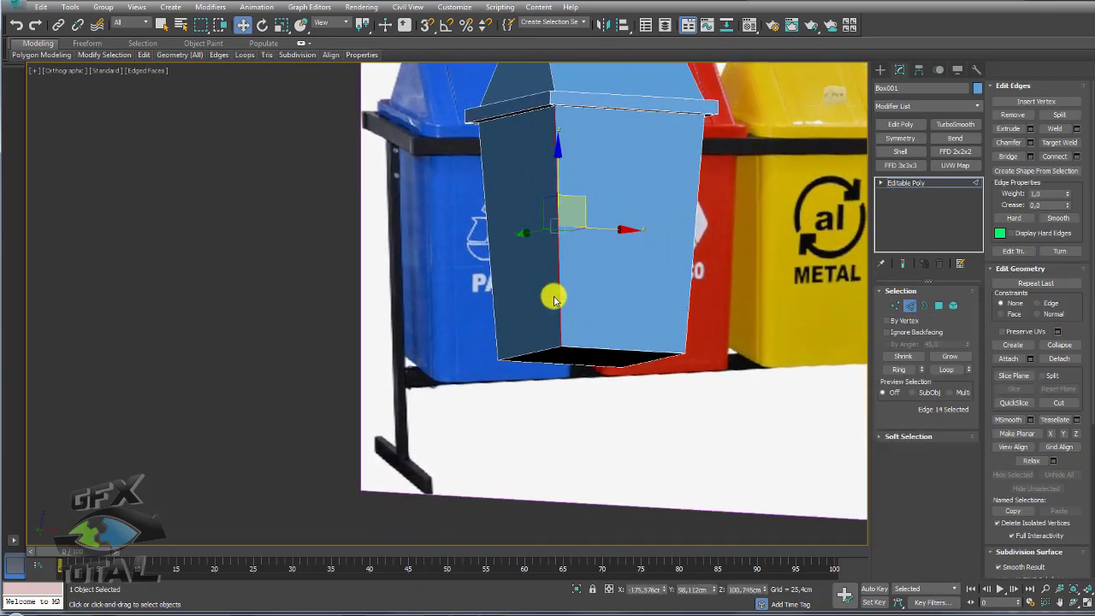
pyautogui.scroll(1, 587, 362)
pyautogui.moveTo(587, 362)
pyautogui.keyDown('alt'); pyautogui.mouseDown(button='middle')
pyautogui.moveTo(589, 393)
pyautogui.moveTo(601, 357)
pyautogui.mouseUp(button='middle'); pyautogui.keyUp('alt')
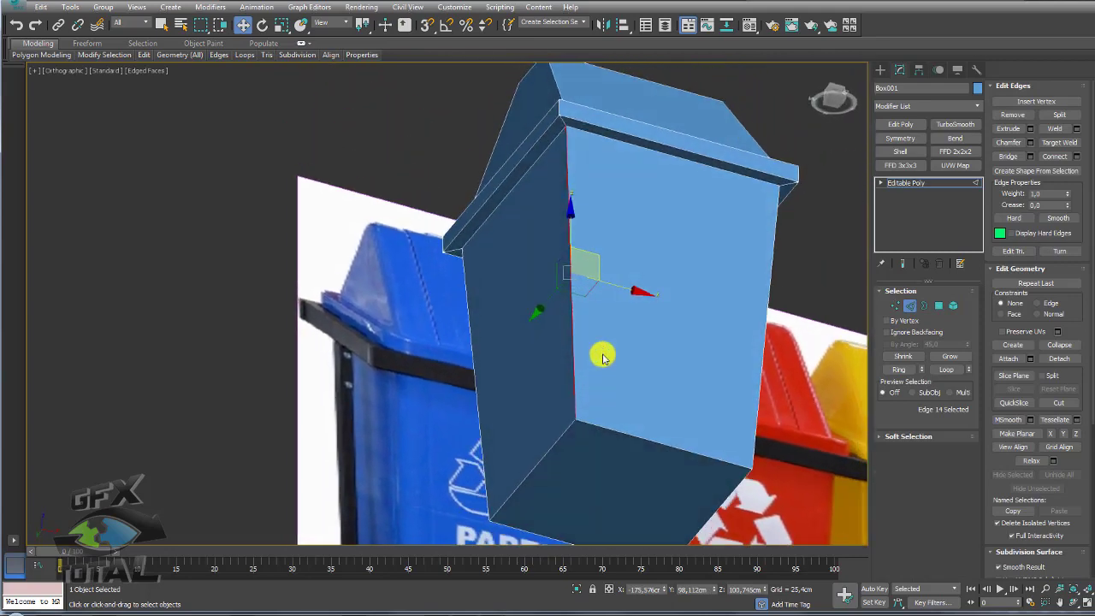
# - Chamfer the body's two vertical corner edges with 4 segments
pyautogui.click(946, 369)
pyautogui.keyDown('alt'); pyautogui.moveTo(694, 259); pyautogui.dragTo(599, 147, button='middle'); pyautogui.keyUp('alt')
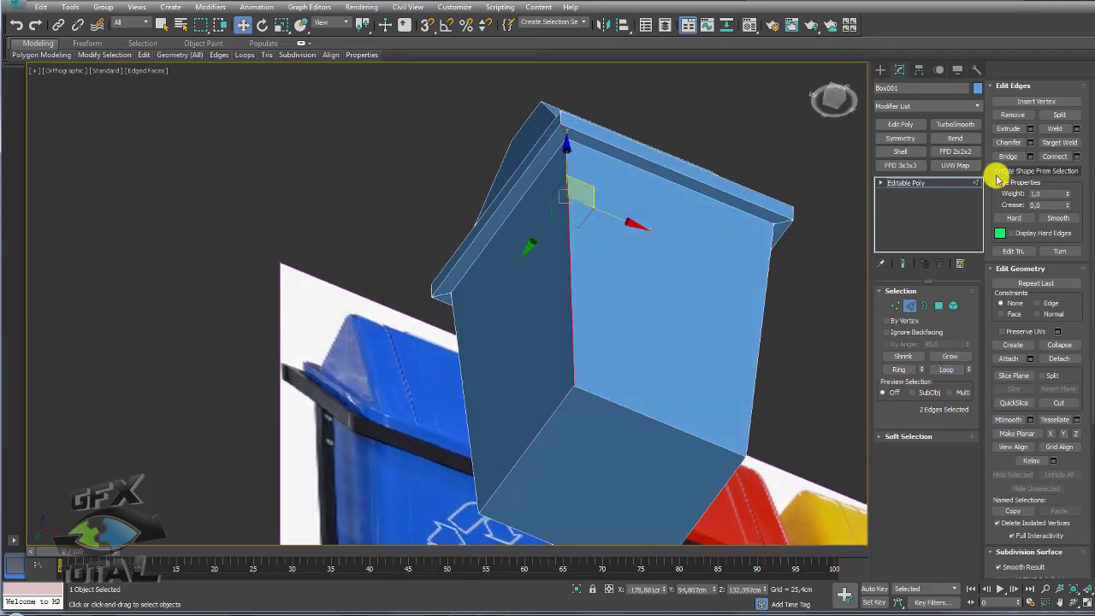
pyautogui.click(1030, 142)
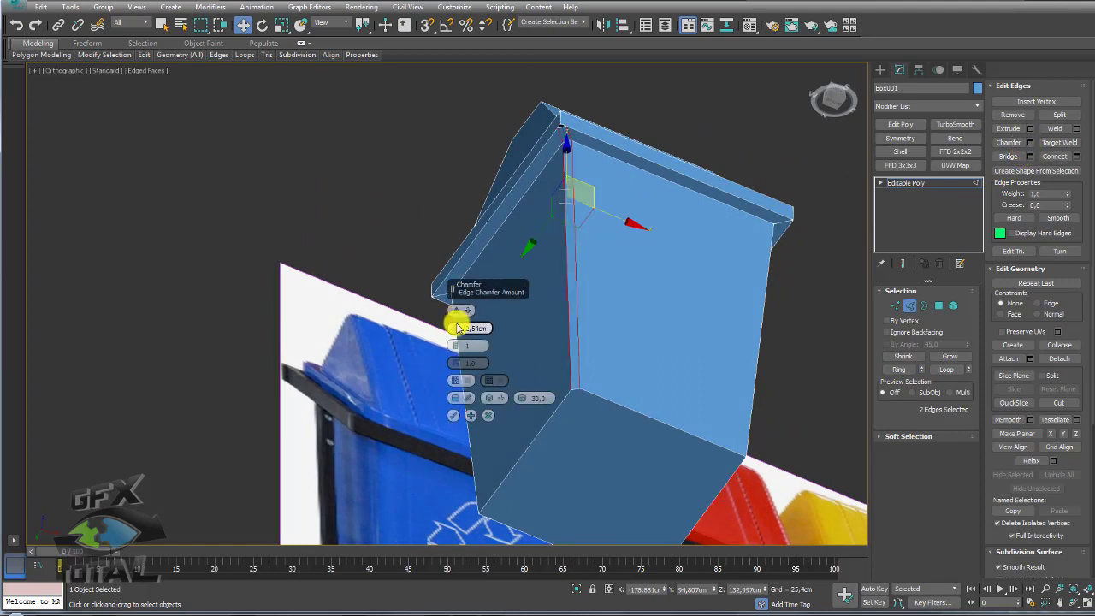
pyautogui.moveTo(455, 327)
pyautogui.mouseDown()
pyautogui.moveTo(459, 293)
pyautogui.moveTo(463, 340)
pyautogui.moveTo(452, 299)
pyautogui.mouseUp()
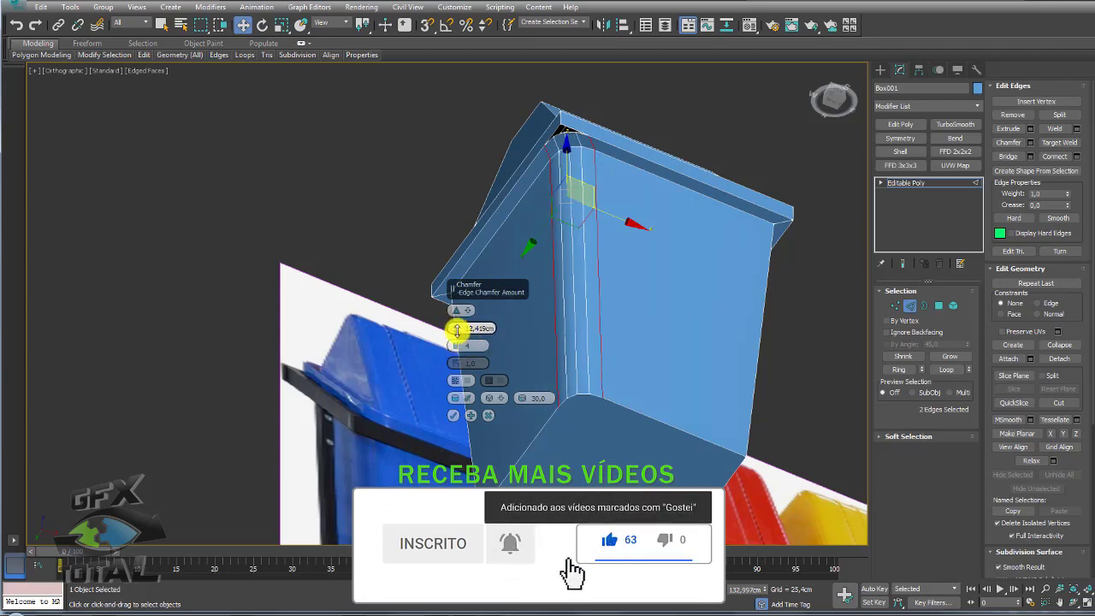
pyautogui.click(454, 419)
pyautogui.moveTo(514, 342)
pyautogui.keyDown('alt'); pyautogui.mouseDown(button='middle')
pyautogui.moveTo(557, 281)
pyautogui.moveTo(576, 276)
pyautogui.moveTo(594, 337)
pyautogui.moveTo(567, 280)
pyautogui.moveTo(579, 240)
pyautogui.moveTo(679, 299)
pyautogui.mouseUp(button='middle'); pyautogui.keyUp('alt')
# - In Polygon mode, select the four strips across the rounded corner
pyautogui.scroll(3, 589, 232)
pyautogui.scroll(2, 590, 228)
pyautogui.scroll(-4, 635, 230)
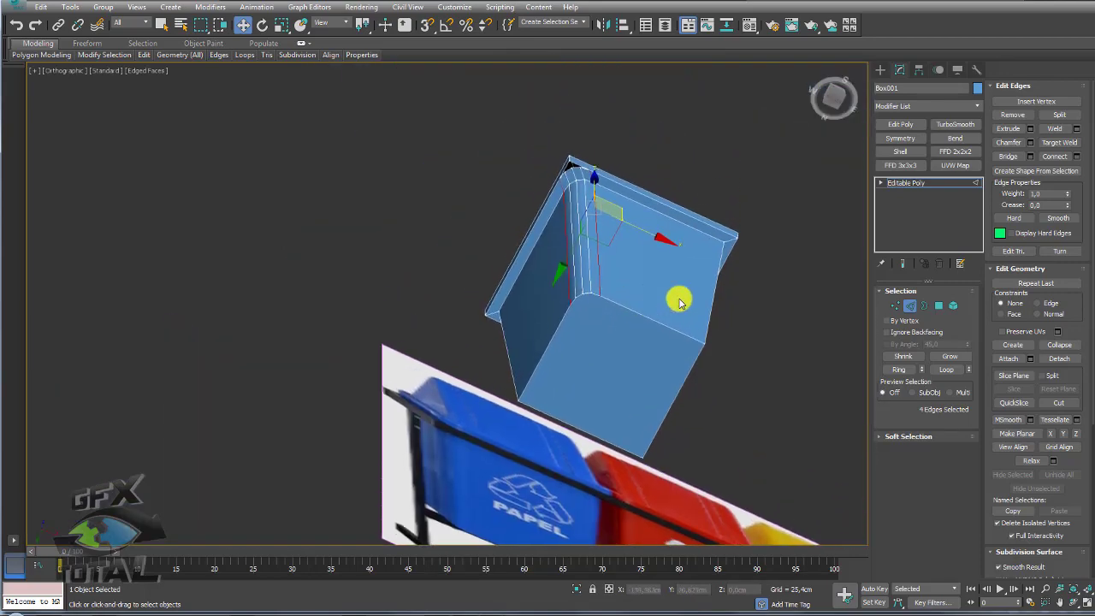
pyautogui.scroll(2, 589, 269)
pyautogui.scroll(2, 633, 299)
pyautogui.click(939, 305)
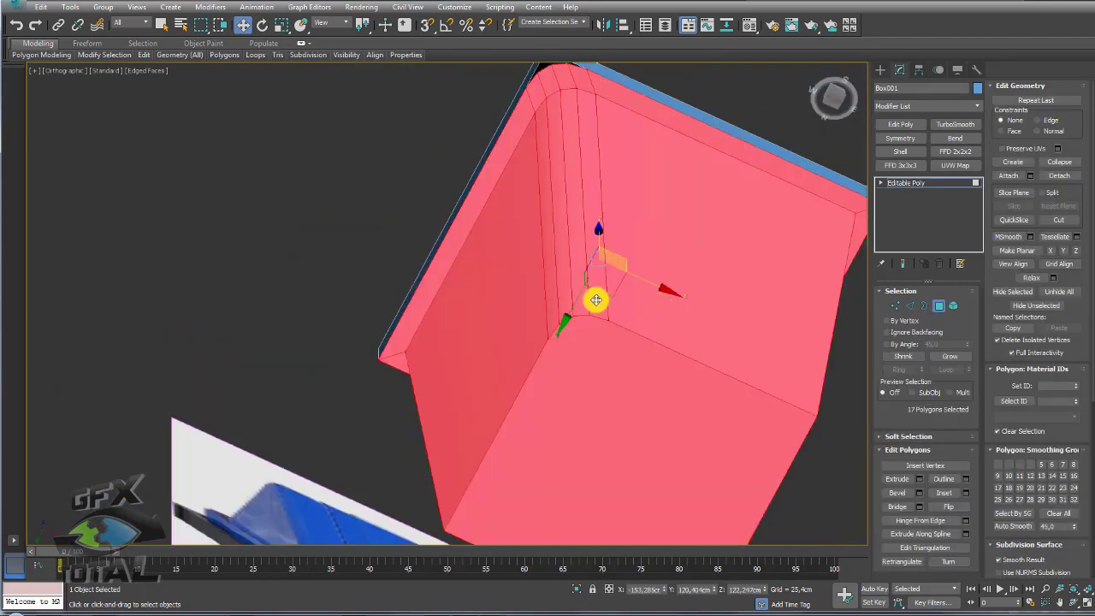
pyautogui.click(597, 298)
pyautogui.keyDown('ctrl'); pyautogui.click(571, 308); pyautogui.keyUp('ctrl')
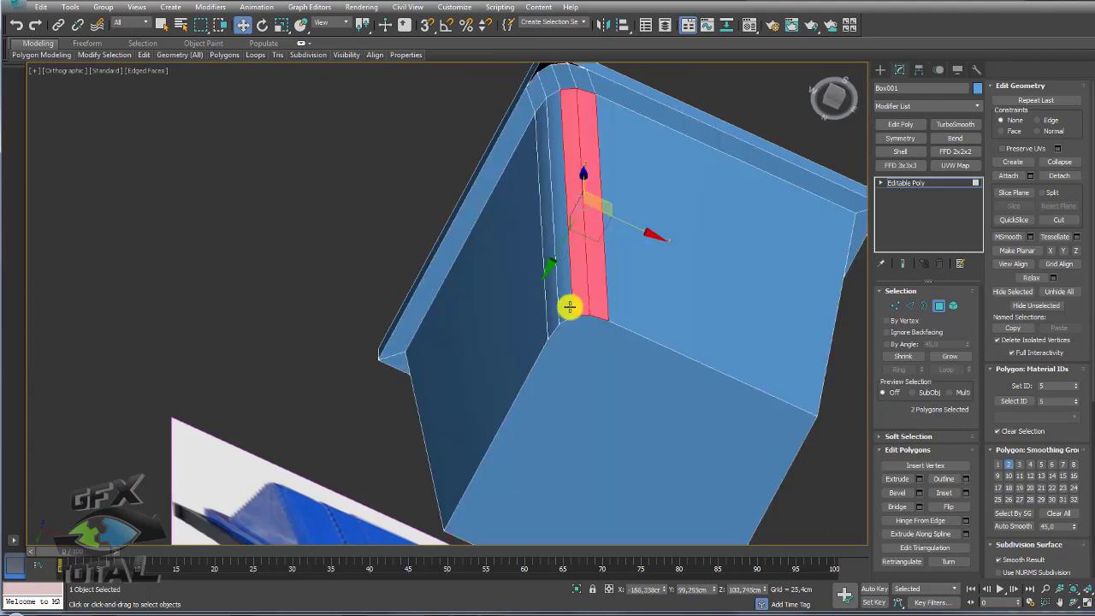
pyautogui.keyDown('ctrl'); pyautogui.click(557, 310); pyautogui.keyUp('ctrl')
pyautogui.keyDown('ctrl'); pyautogui.click(545, 309); pyautogui.keyUp('ctrl')
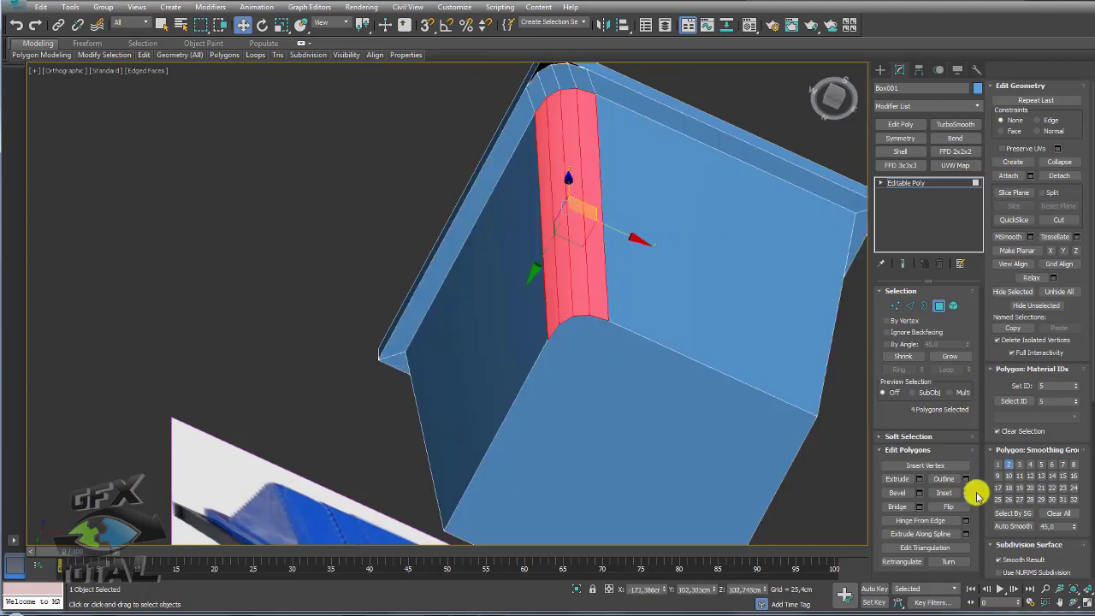
pyautogui.click(919, 494)
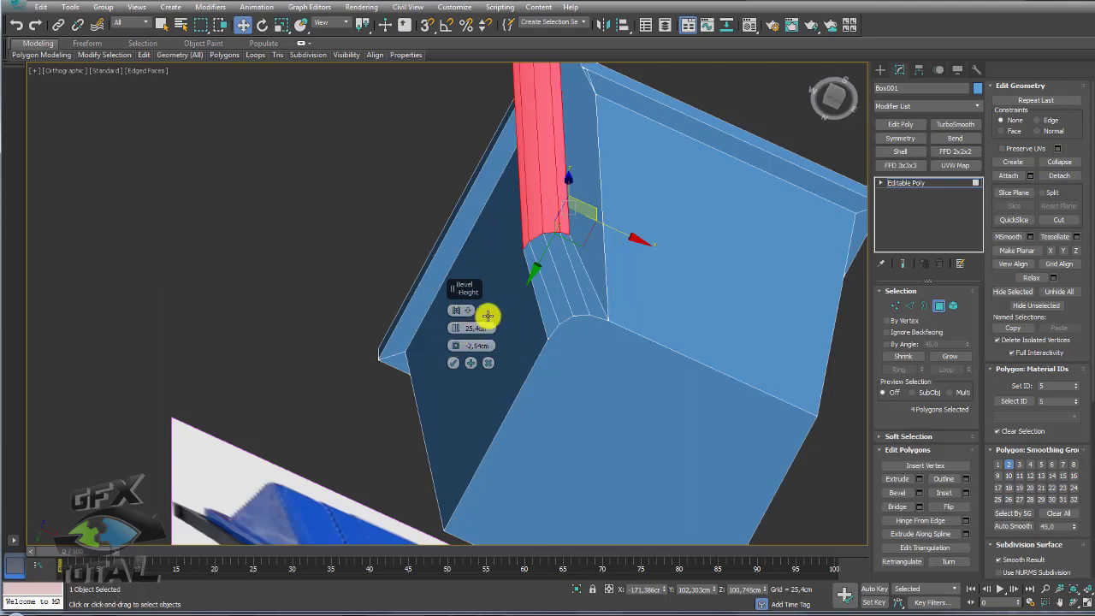
# - Bevel the corner strip by Local Normal, height about -0.975 cm, outline 0
pyautogui.rightClick(456, 329)
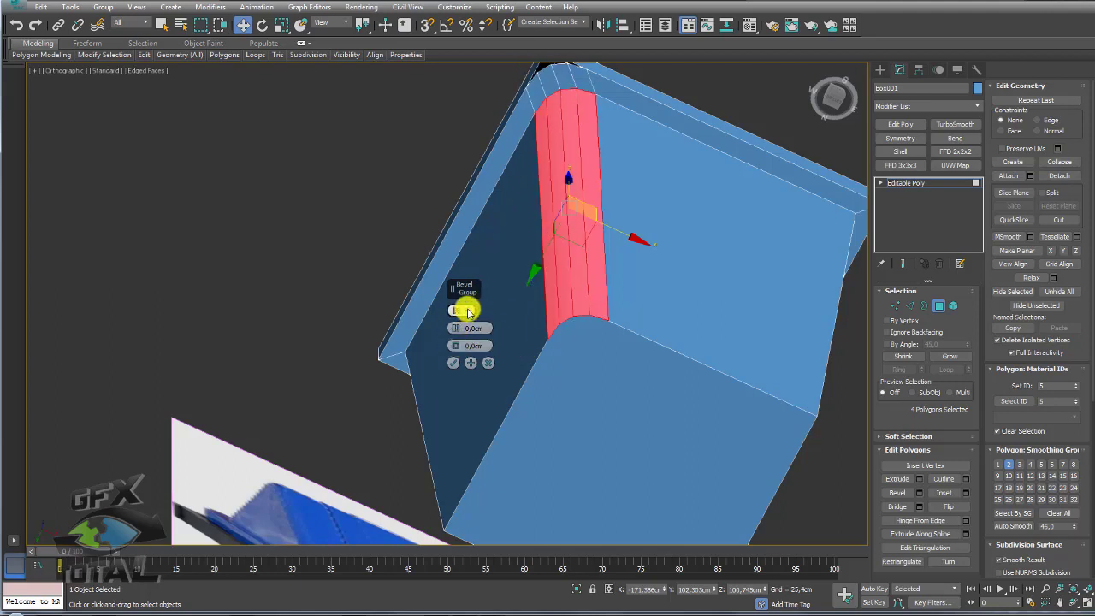
pyautogui.click(465, 312)
pyautogui.click(505, 331)
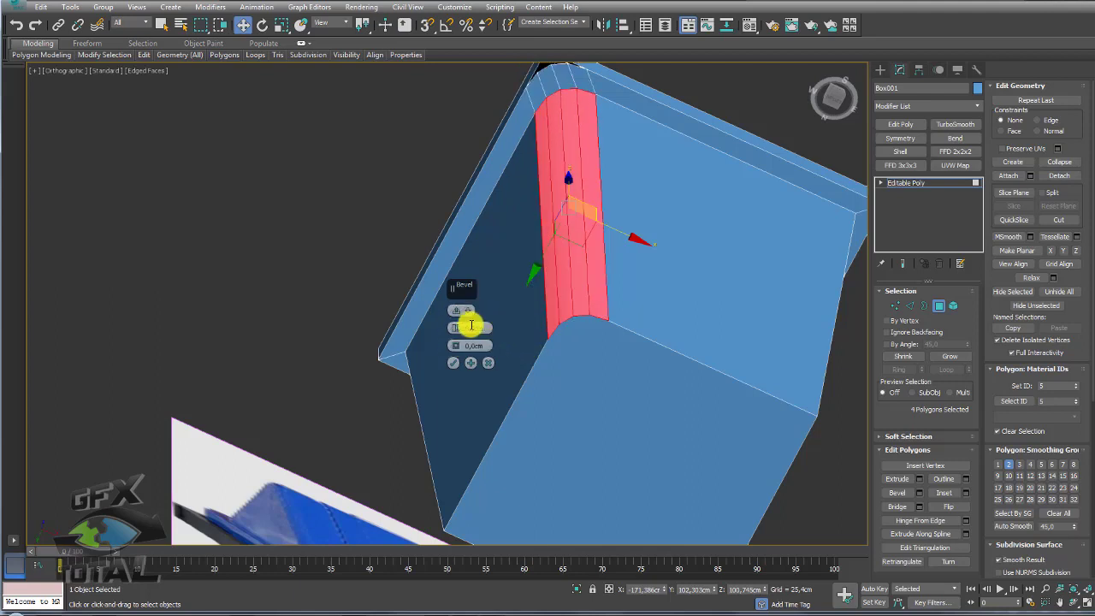
pyautogui.moveTo(456, 332); pyautogui.dragTo(455, 347)
pyautogui.moveTo(701, 308)
pyautogui.keyDown('alt'); pyautogui.mouseDown(button='middle')
pyautogui.moveTo(724, 386)
pyautogui.moveTo(676, 391)
pyautogui.mouseUp(button='middle'); pyautogui.keyUp('alt')
pyautogui.click(453, 363)
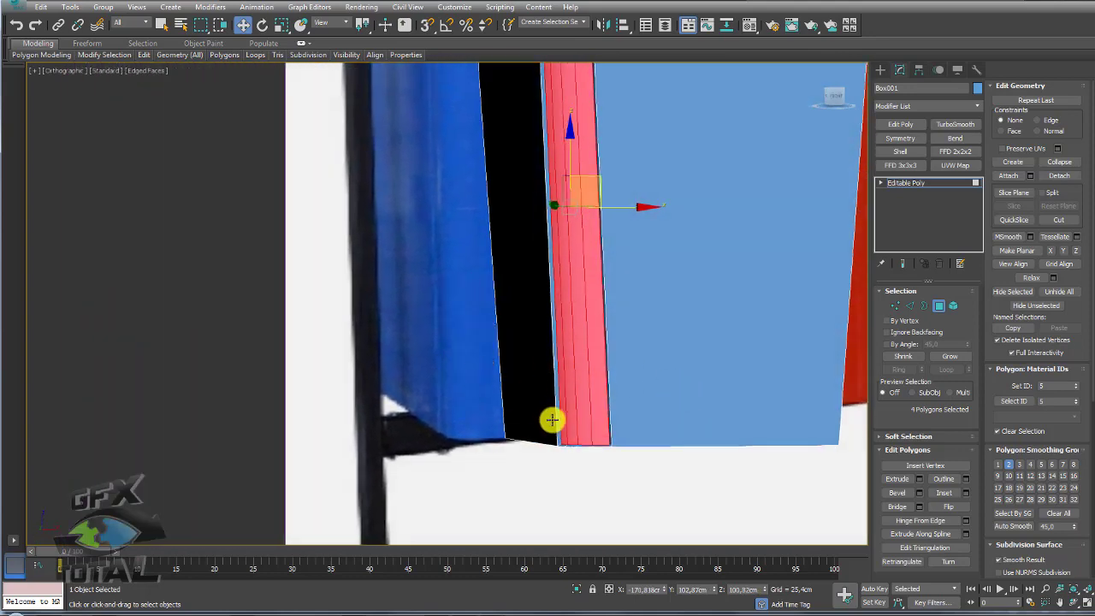
# - Select polygons along the bottom-corner strip, then clear the selection
pyautogui.moveTo(553, 420)
pyautogui.mouseDown(button='middle')
pyautogui.moveTo(587, 327)
pyautogui.moveTo(628, 338)
pyautogui.moveTo(636, 364)
pyautogui.moveTo(636, 303)
pyautogui.mouseUp(button='middle')
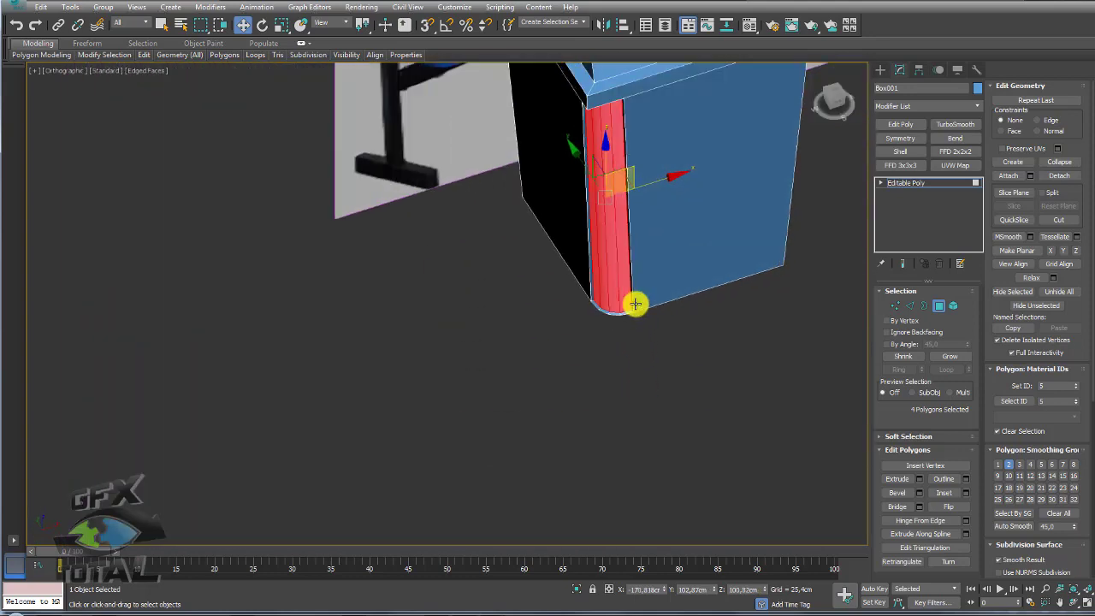
pyautogui.scroll(3, 604, 320)
pyautogui.click(613, 321)
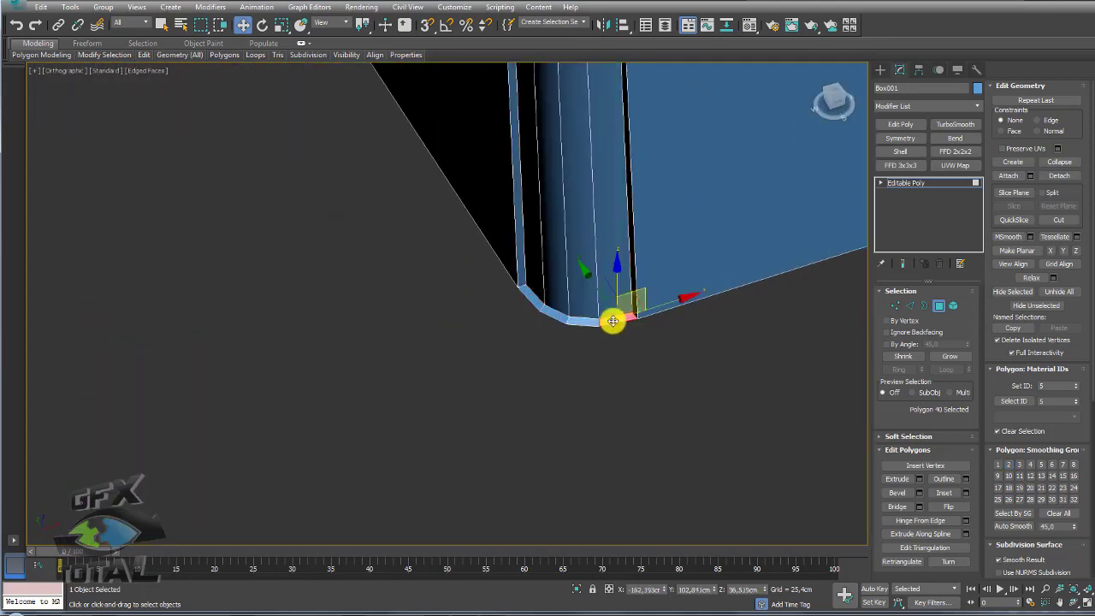
pyautogui.click(567, 318)
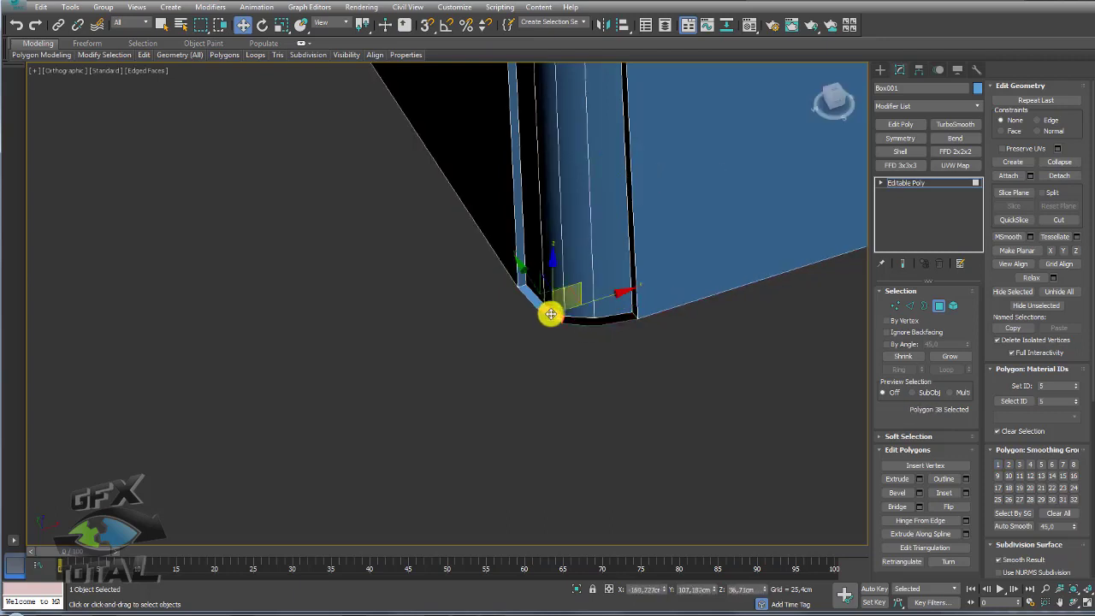
pyautogui.click(531, 296)
pyautogui.keyDown('shift'); pyautogui.click(554, 317); pyautogui.keyUp('shift')
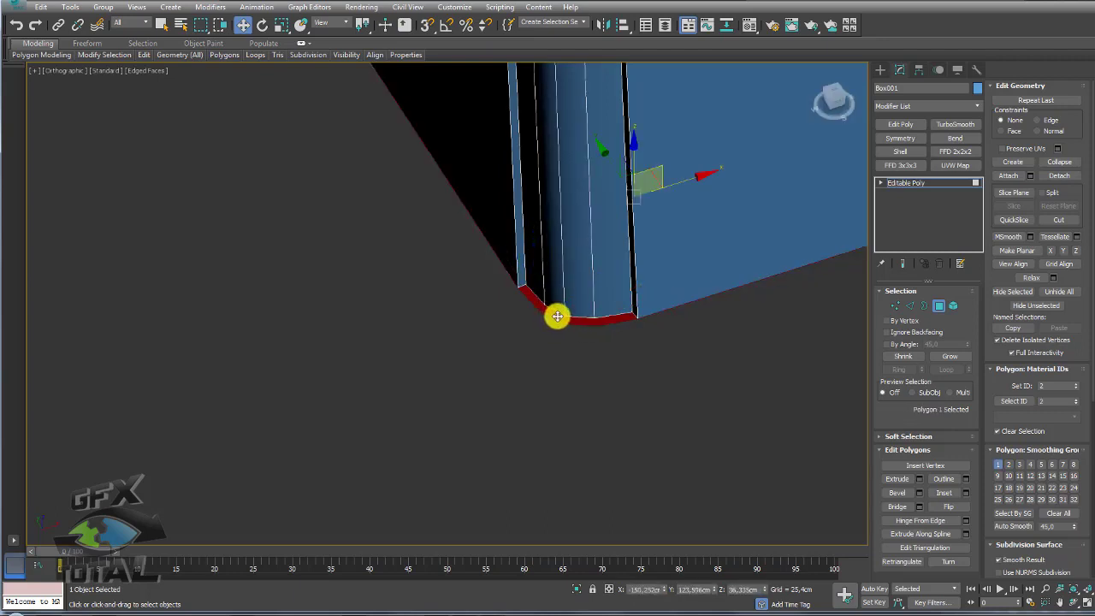
pyautogui.click(489, 313)
pyautogui.moveTo(553, 333)
pyautogui.keyDown('alt'); pyautogui.mouseDown(button='middle')
pyautogui.moveTo(651, 259)
pyautogui.moveTo(637, 299)
pyautogui.mouseUp(button='middle'); pyautogui.keyUp('alt')
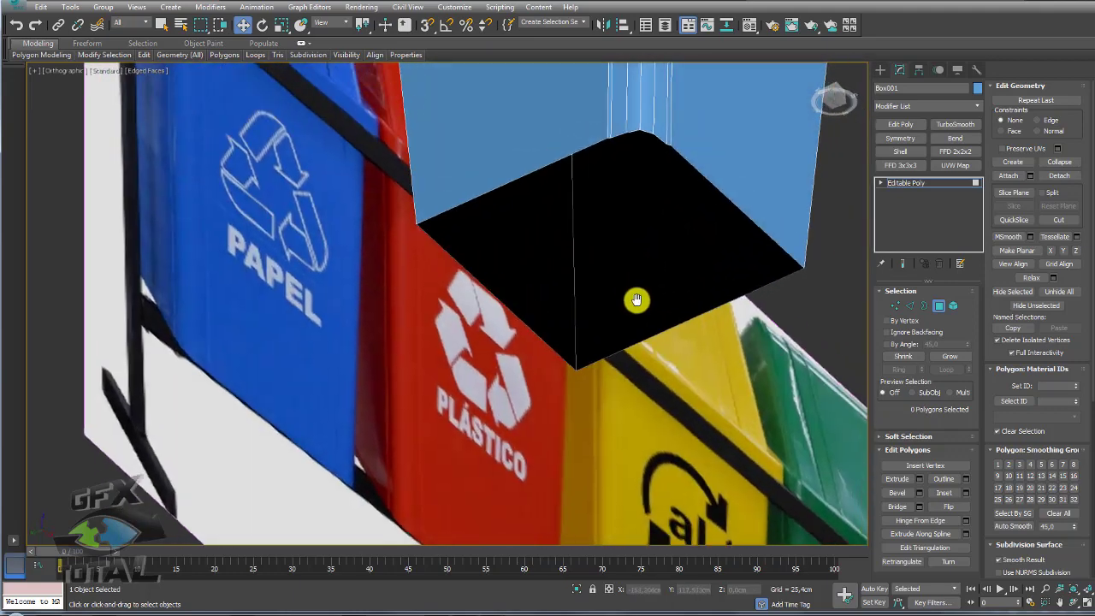
# - Select the bin's open bottom border and cap it with a face
pyautogui.scroll(1, 676, 254)
pyautogui.scroll(2, 677, 254)
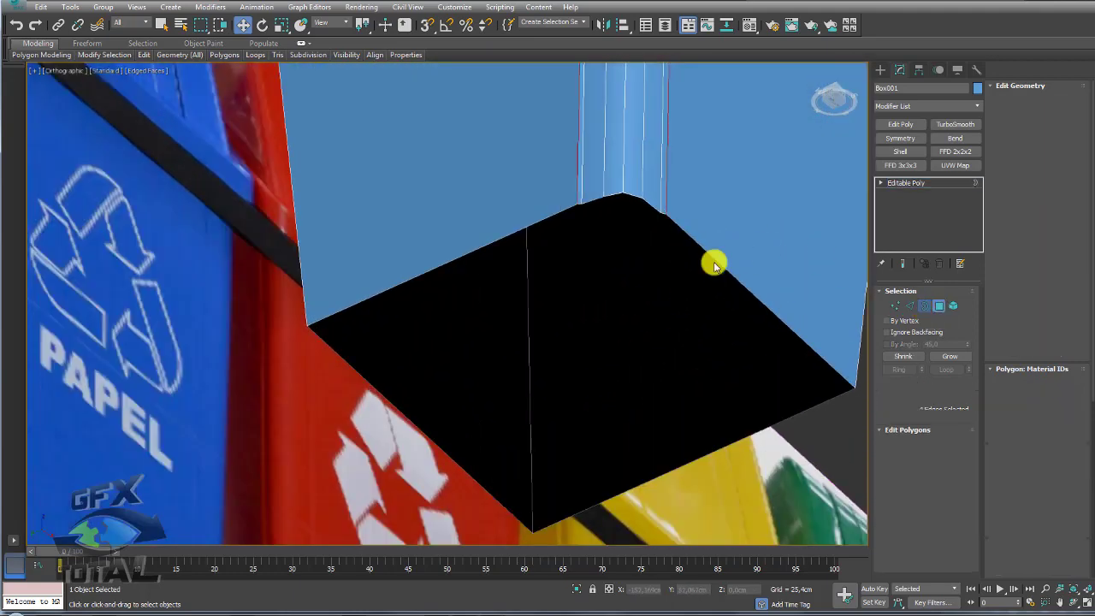
pyautogui.press('3')
pyautogui.click(694, 240)
pyautogui.keyDown('alt'); pyautogui.moveTo(753, 259); pyautogui.dragTo(821, 232, button='middle'); pyautogui.keyUp('alt')
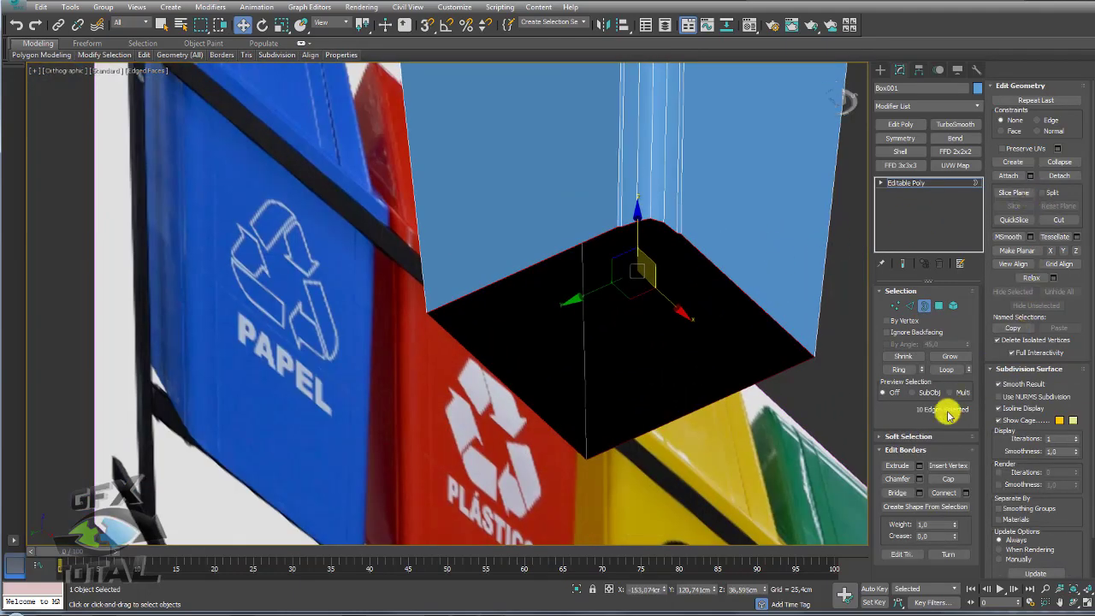
pyautogui.click(948, 479)
pyautogui.moveTo(718, 305)
pyautogui.keyDown('alt'); pyautogui.mouseDown(button='middle')
pyautogui.moveTo(733, 269)
pyautogui.moveTo(727, 316)
pyautogui.moveTo(747, 360)
pyautogui.moveTo(728, 351)
pyautogui.mouseUp(button='middle'); pyautogui.keyUp('alt')
# - Select the new bottom face and scale it vertically
pyautogui.click(938, 305)
pyautogui.keyDown('alt'); pyautogui.moveTo(684, 308); pyautogui.dragTo(721, 289, button='middle'); pyautogui.keyUp('alt')
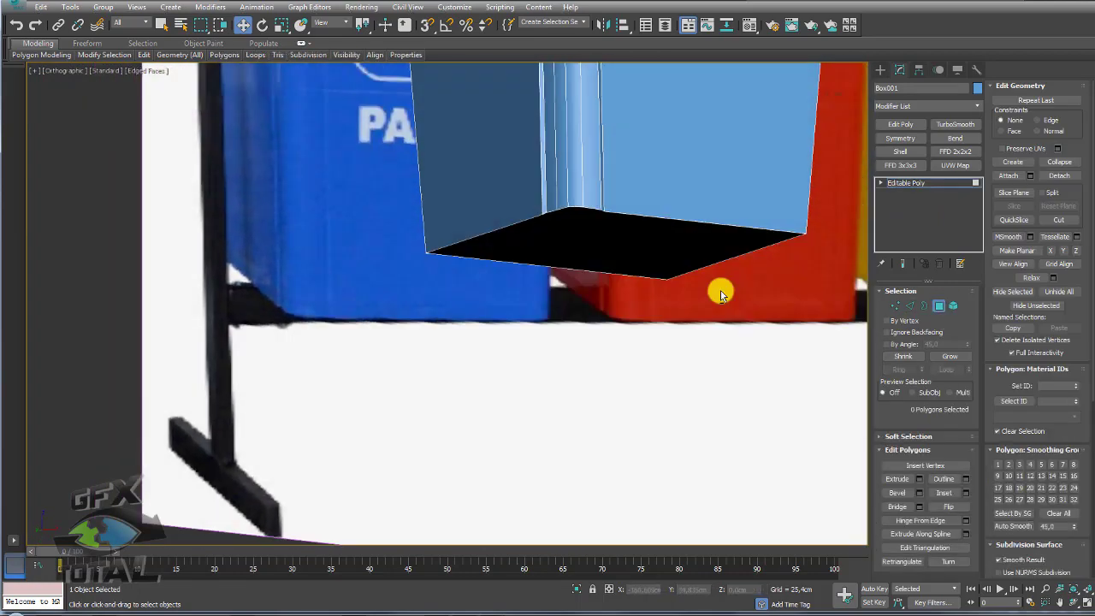
pyautogui.click(591, 240)
pyautogui.press('r')
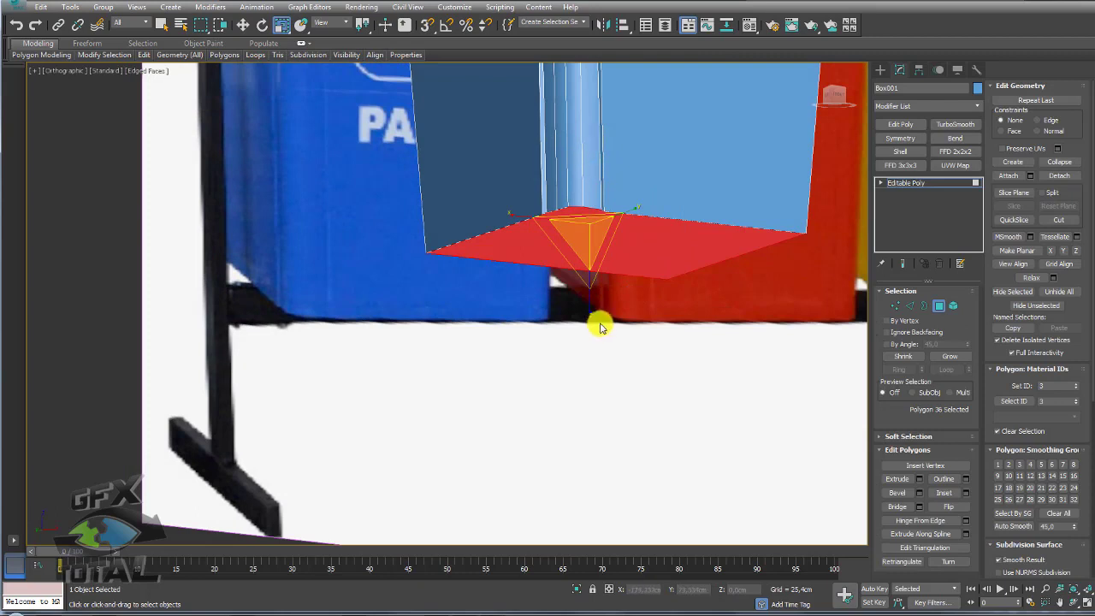
pyautogui.moveTo(622, 335); pyautogui.dragTo(586, 408, button='middle')
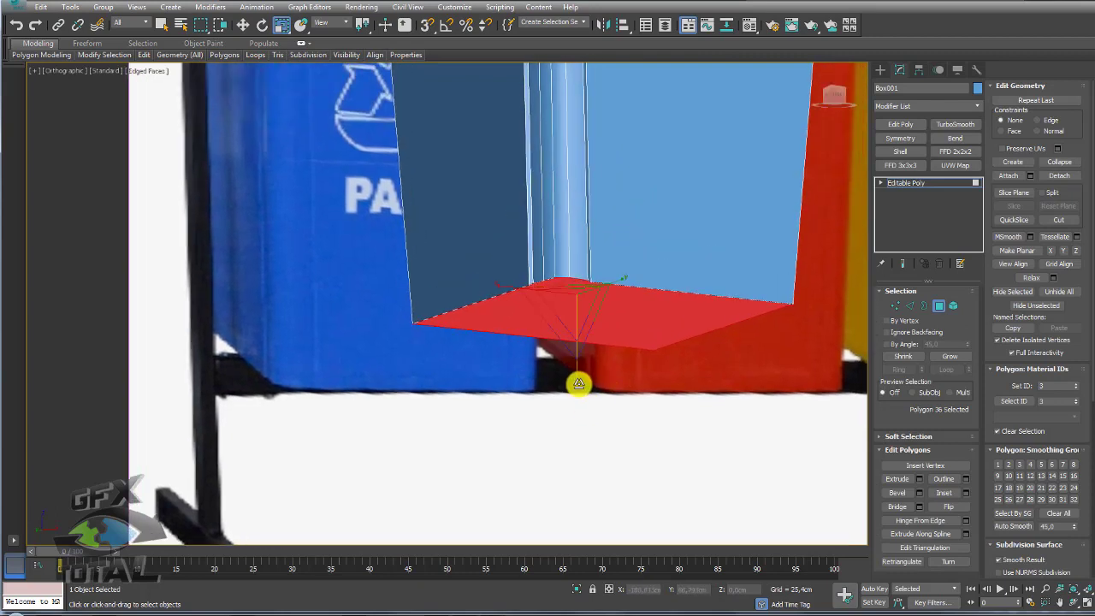
pyautogui.moveTo(579, 384); pyautogui.dragTo(578, 309)
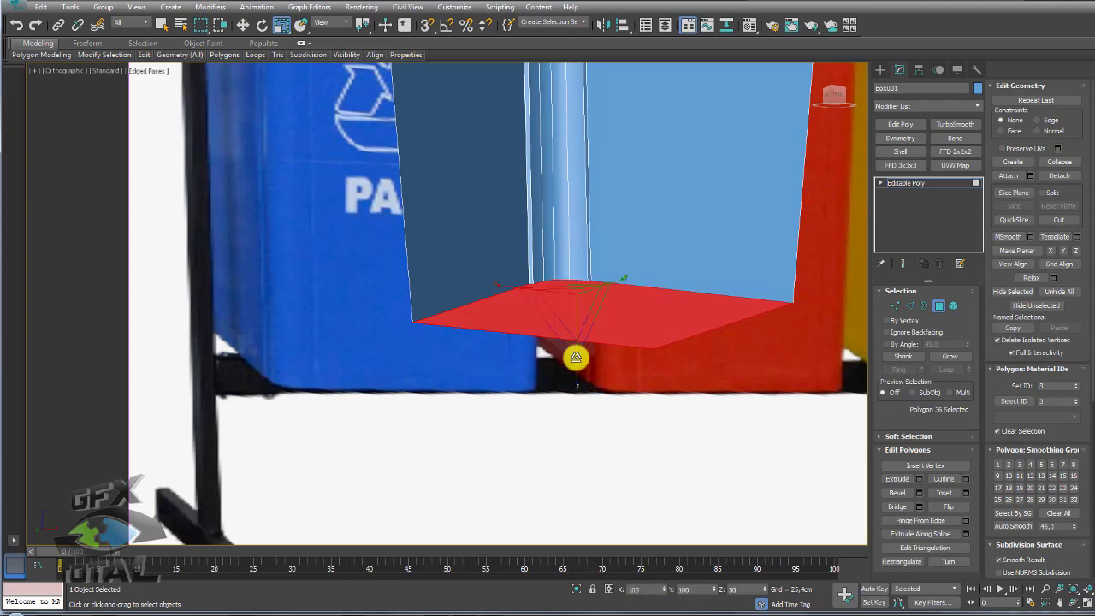
pyautogui.moveTo(567, 297)
pyautogui.keyDown('alt'); pyautogui.mouseDown(button='middle')
pyautogui.moveTo(597, 269)
pyautogui.moveTo(582, 264)
pyautogui.moveTo(589, 288)
pyautogui.moveTo(462, 296)
pyautogui.mouseUp(button='middle'); pyautogui.keyUp('alt')
pyautogui.scroll(-2, 593, 299)
pyautogui.scroll(-3, 653, 303)
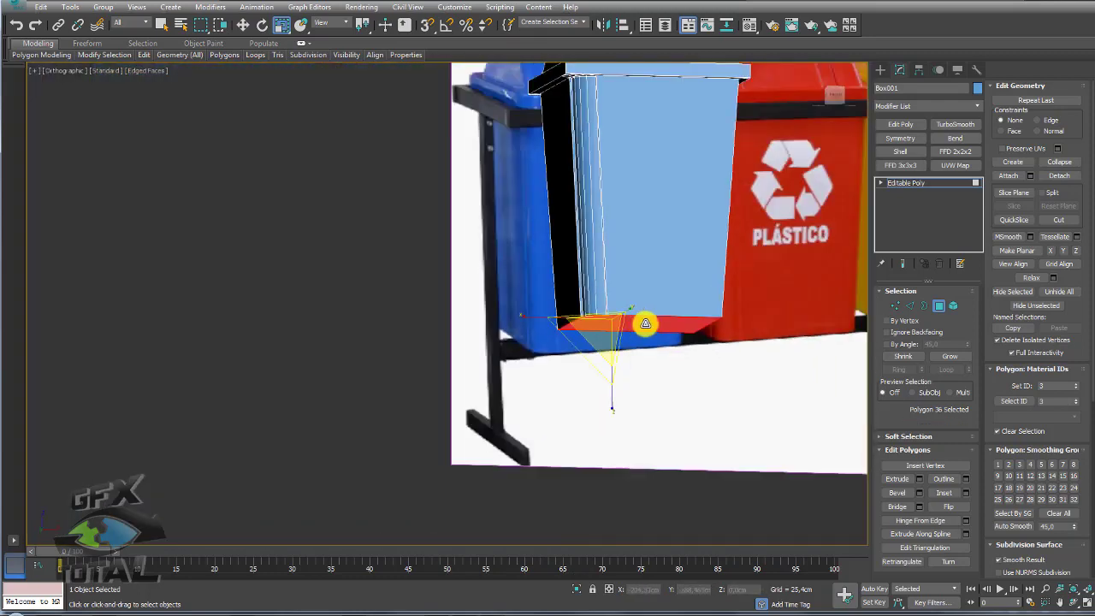
# - Return to object level and orbit toward the bin's inner corner
pyautogui.click(924, 187)
pyautogui.moveTo(800, 208)
pyautogui.keyDown('alt'); pyautogui.mouseDown(button='middle')
pyautogui.moveTo(736, 289)
pyautogui.moveTo(696, 291)
pyautogui.moveTo(725, 381)
pyautogui.moveTo(733, 379)
pyautogui.moveTo(696, 396)
pyautogui.moveTo(665, 386)
pyautogui.moveTo(668, 350)
pyautogui.mouseUp(button='middle'); pyautogui.keyUp('alt')
pyautogui.scroll(1, 668, 351)
pyautogui.scroll(1, 647, 300)
pyautogui.moveTo(608, 296)
pyautogui.keyDown('alt'); pyautogui.mouseDown(button='middle')
pyautogui.moveTo(642, 333)
pyautogui.moveTo(651, 286)
pyautogui.mouseUp(button='middle'); pyautogui.keyUp('alt')
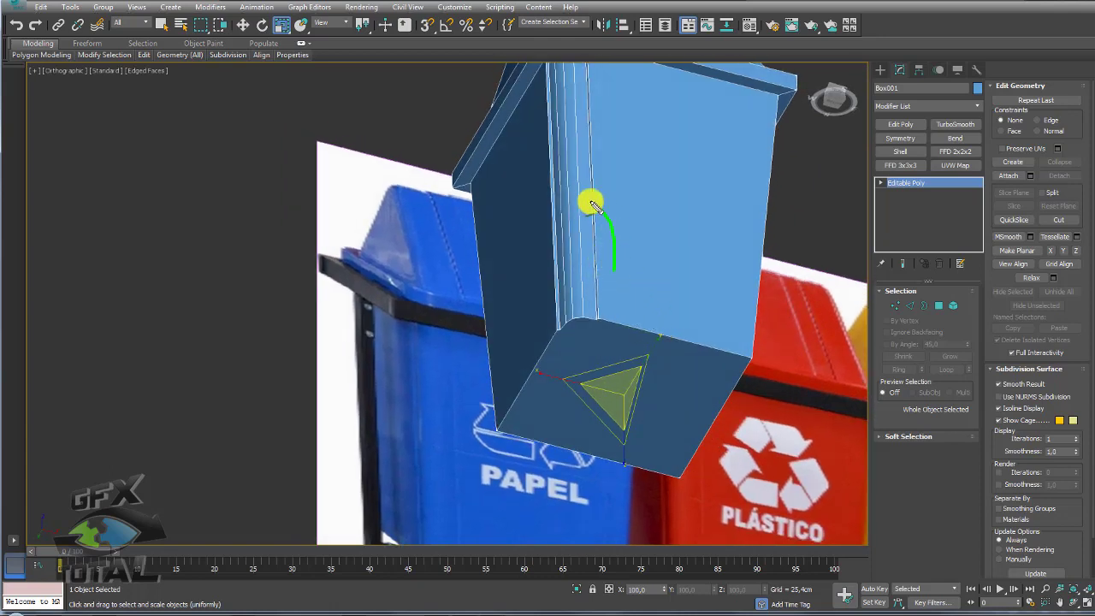
pyautogui.moveTo(592, 204); pyautogui.dragTo(558, 330)
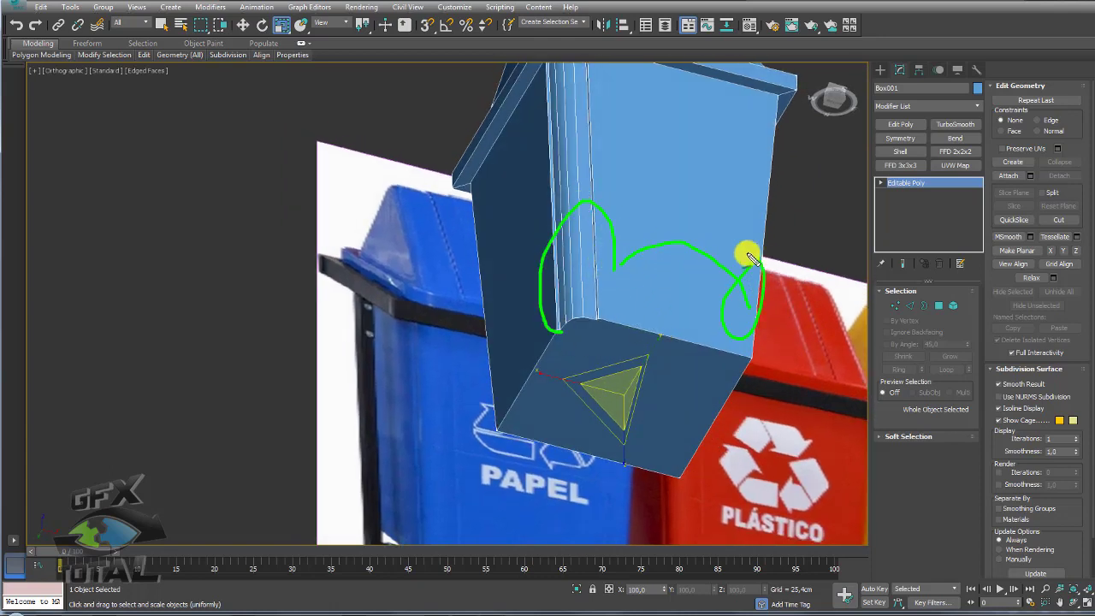
pyautogui.press('Escape')
pyautogui.moveTo(633, 288)
pyautogui.keyDown('alt'); pyautogui.mouseDown(button='middle')
pyautogui.moveTo(631, 320)
pyautogui.moveTo(487, 388)
pyautogui.mouseUp(button='middle'); pyautogui.keyUp('alt')
pyautogui.scroll(3, 625, 330)
# - Connect the vertical edge ring at the inner corner with Pinch 41 toward the bottom
pyautogui.scroll(2, 626, 331)
pyautogui.click(910, 305)
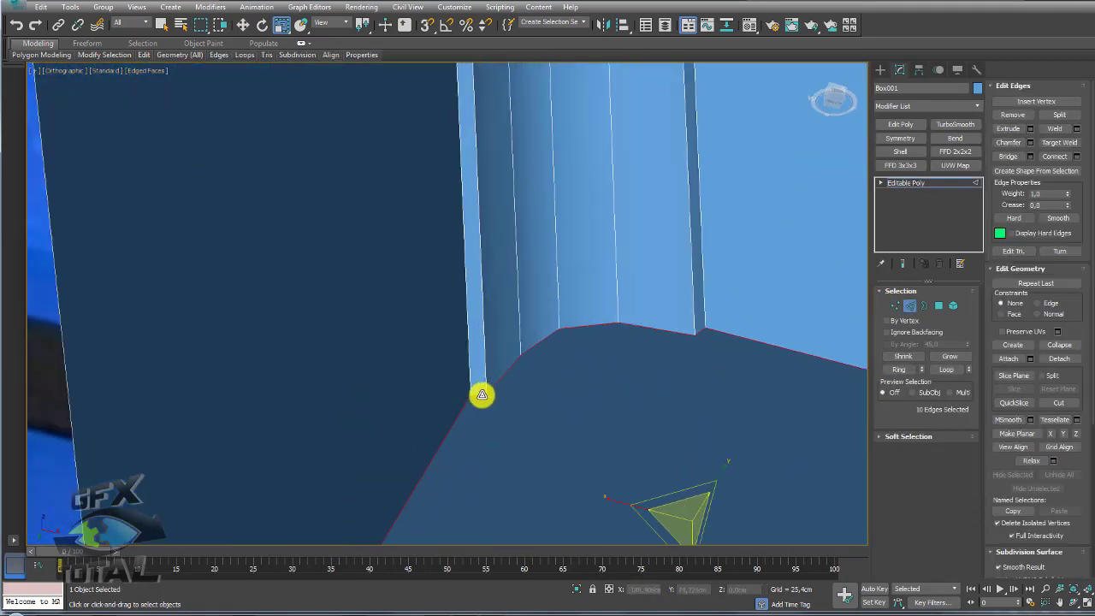
pyautogui.click(481, 394)
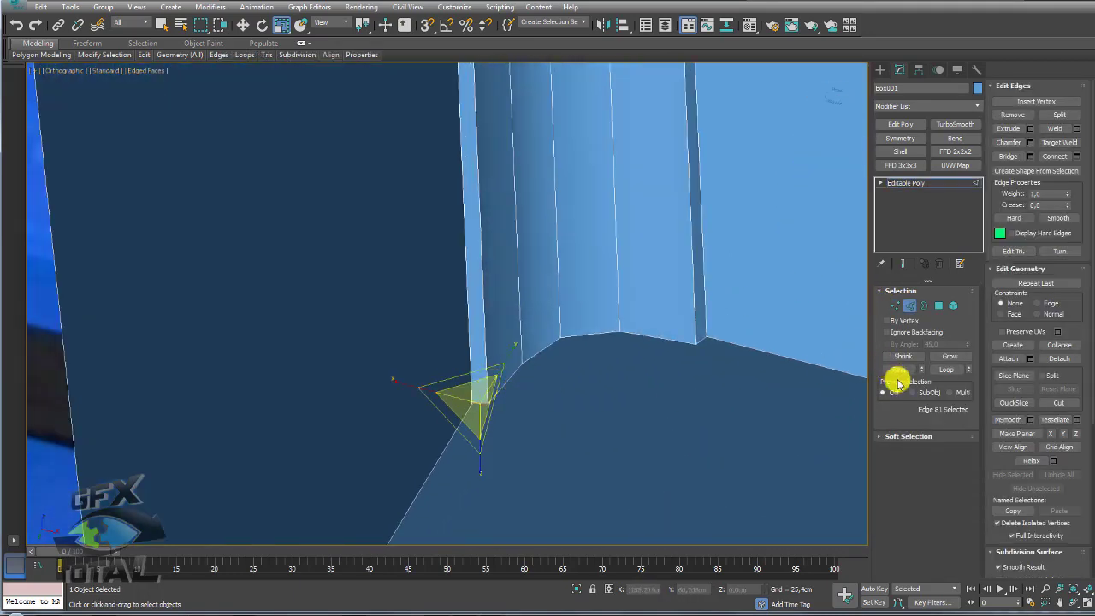
pyautogui.click(901, 369)
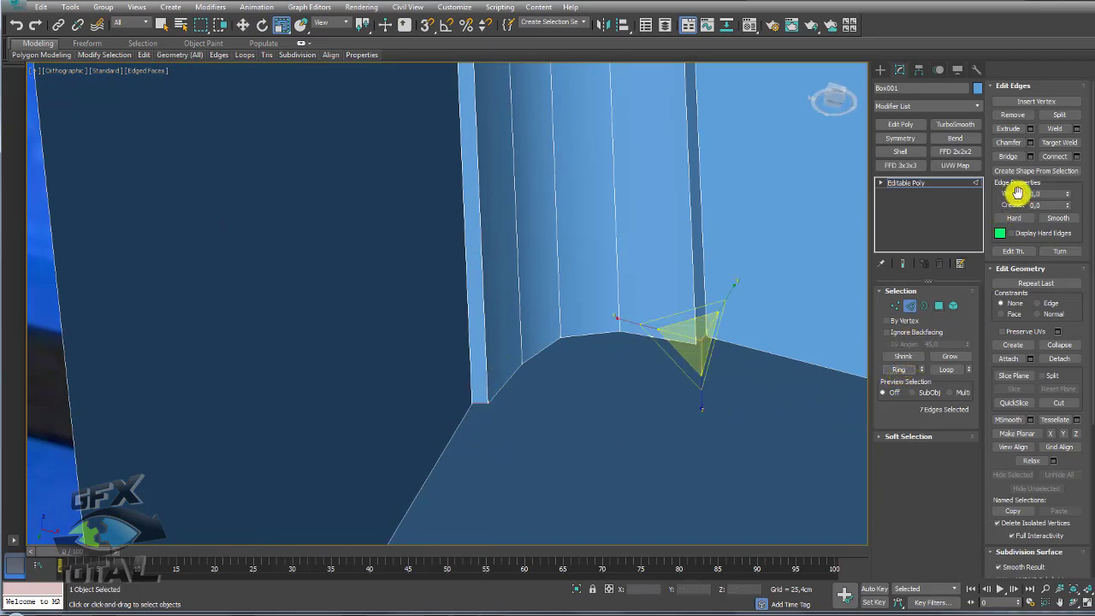
pyautogui.click(1076, 156)
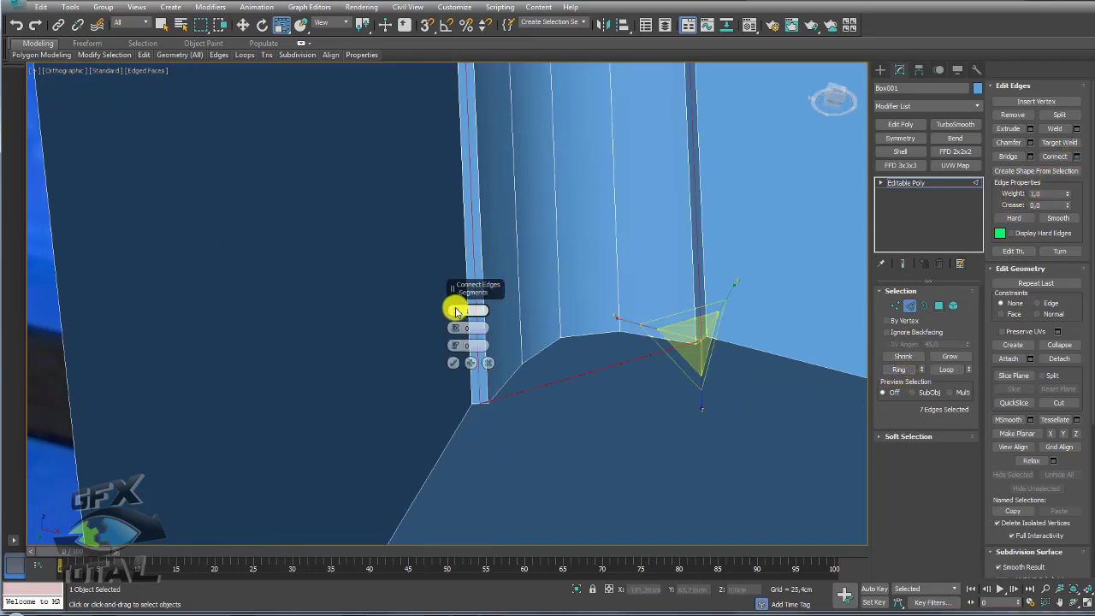
pyautogui.moveTo(456, 328); pyautogui.dragTo(460, 227)
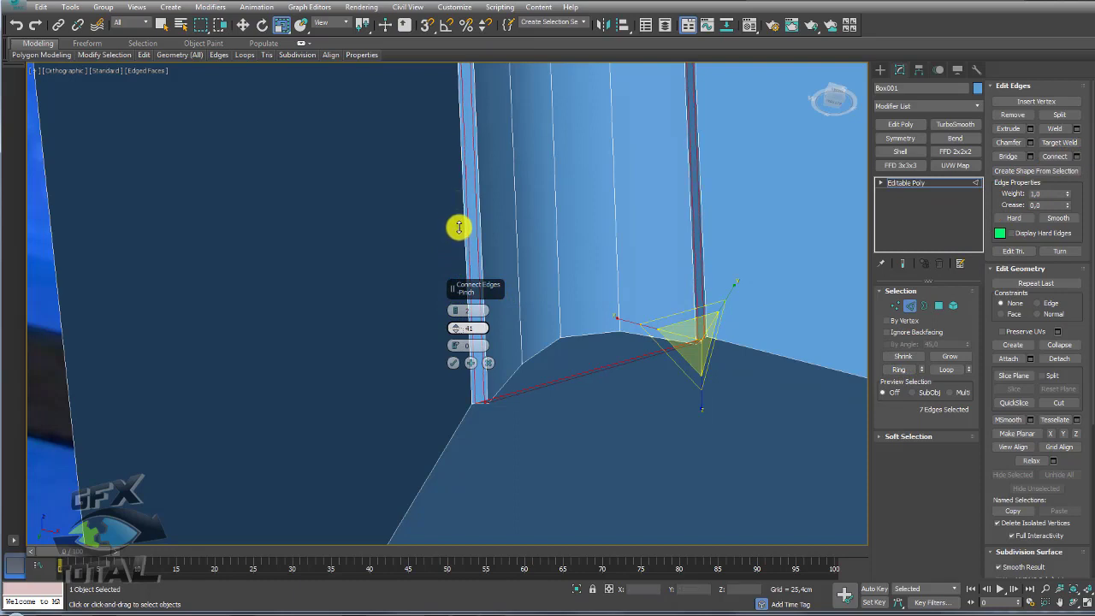
pyautogui.click(454, 363)
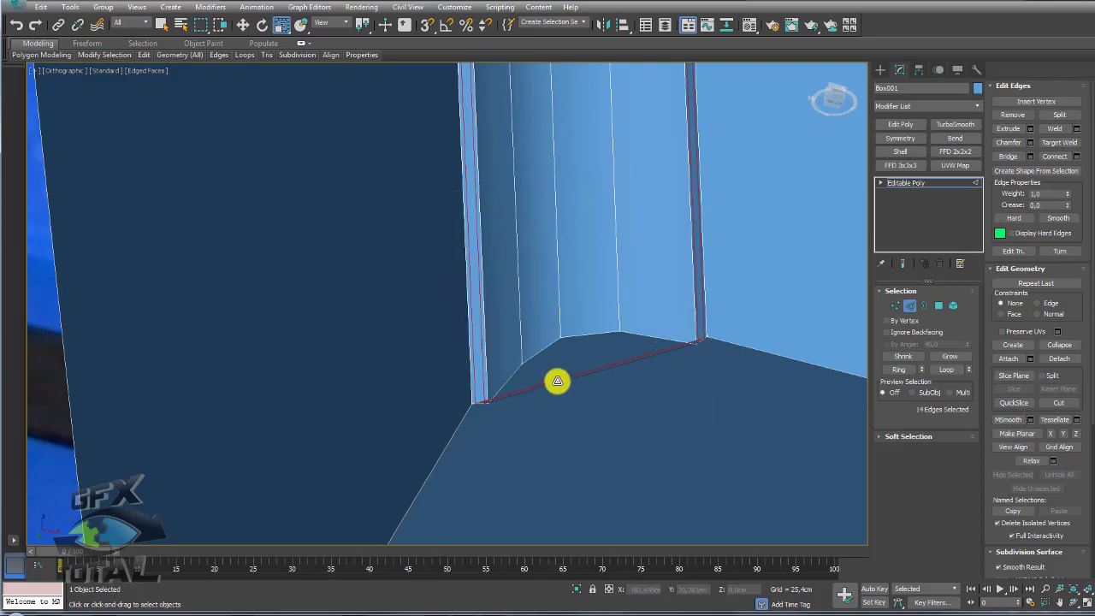
# - Remove the two unwanted edges, then select the bottom face in Polygon mode
pyautogui.click(565, 384)
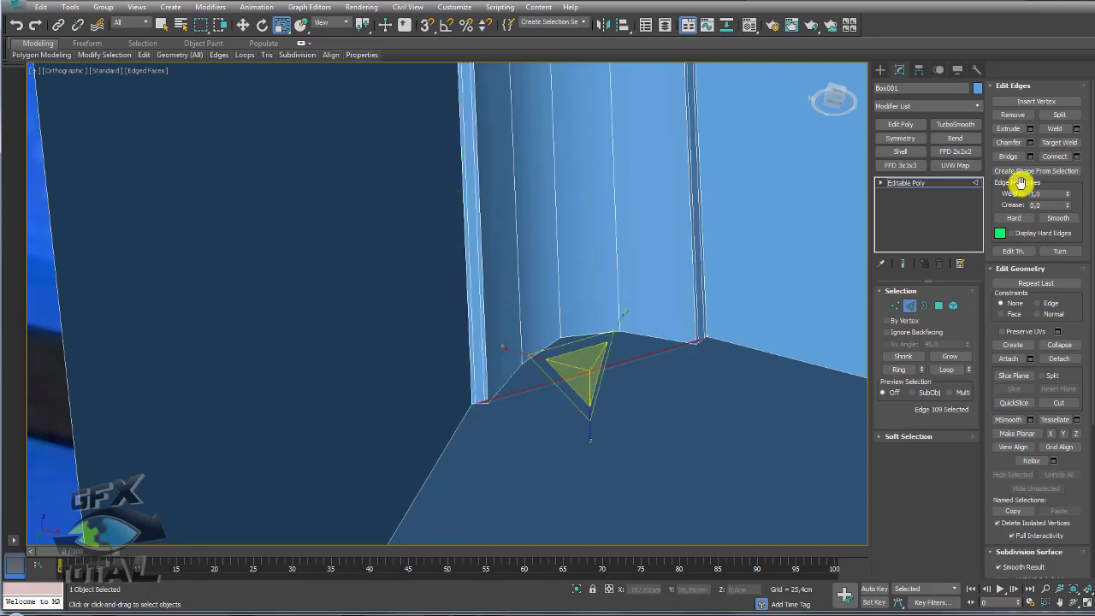
pyautogui.click(1013, 115)
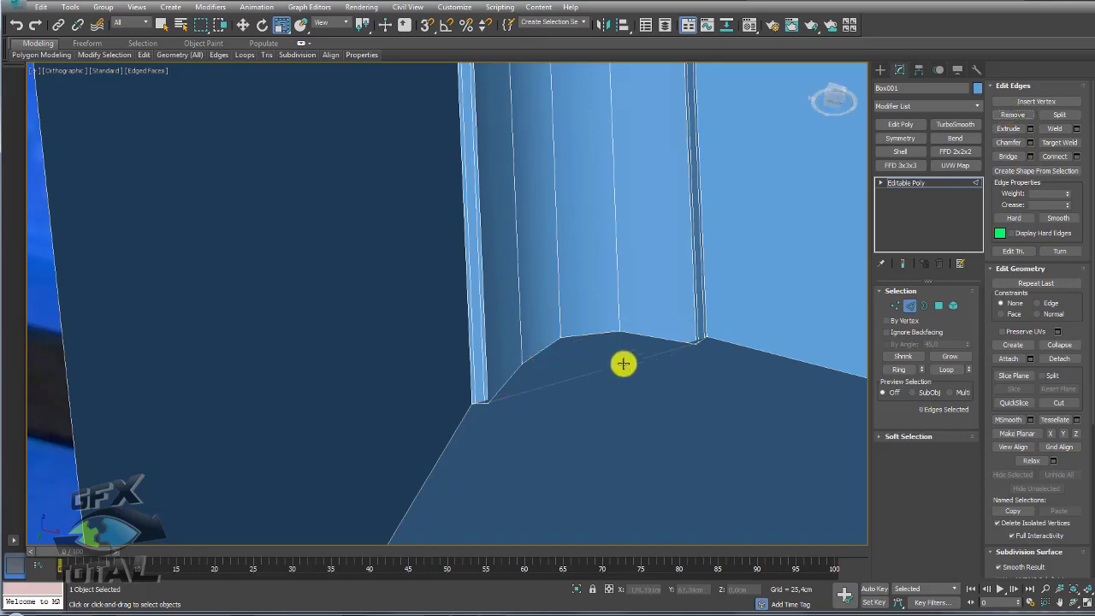
pyautogui.click(624, 362)
pyautogui.click(1006, 114)
pyautogui.moveTo(790, 213)
pyautogui.keyDown('alt'); pyautogui.mouseDown(button='middle')
pyautogui.moveTo(560, 323)
pyautogui.moveTo(658, 368)
pyautogui.moveTo(548, 359)
pyautogui.mouseUp(button='middle'); pyautogui.keyUp('alt')
pyautogui.scroll(-2, 548, 360)
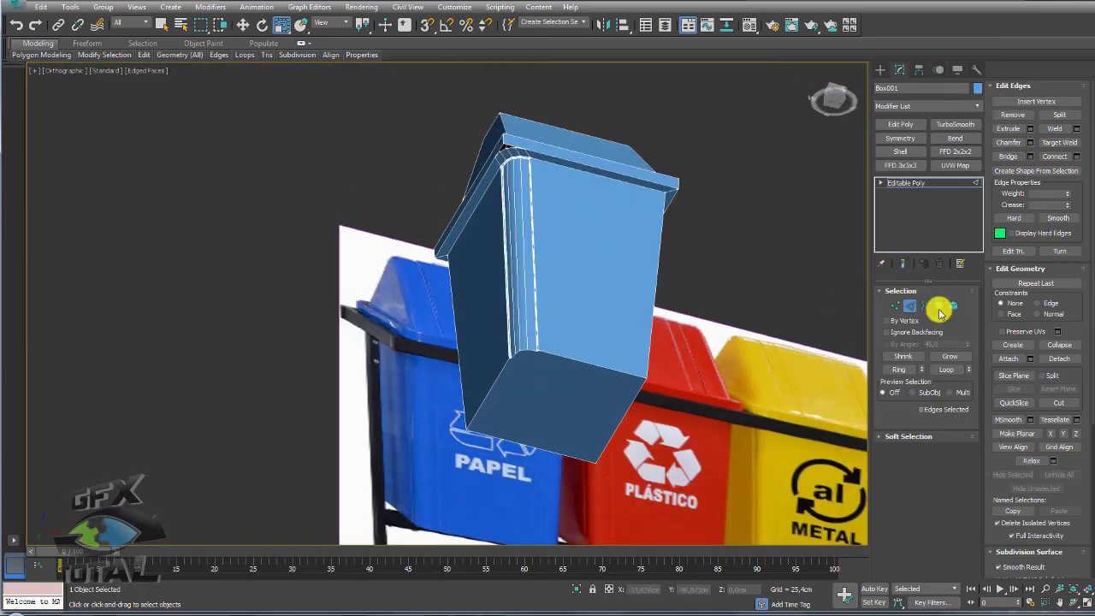
pyautogui.click(939, 306)
pyautogui.click(572, 377)
# - Delete the body's bottom face
pyautogui.press('Delete')
pyautogui.scroll(4, 543, 338)
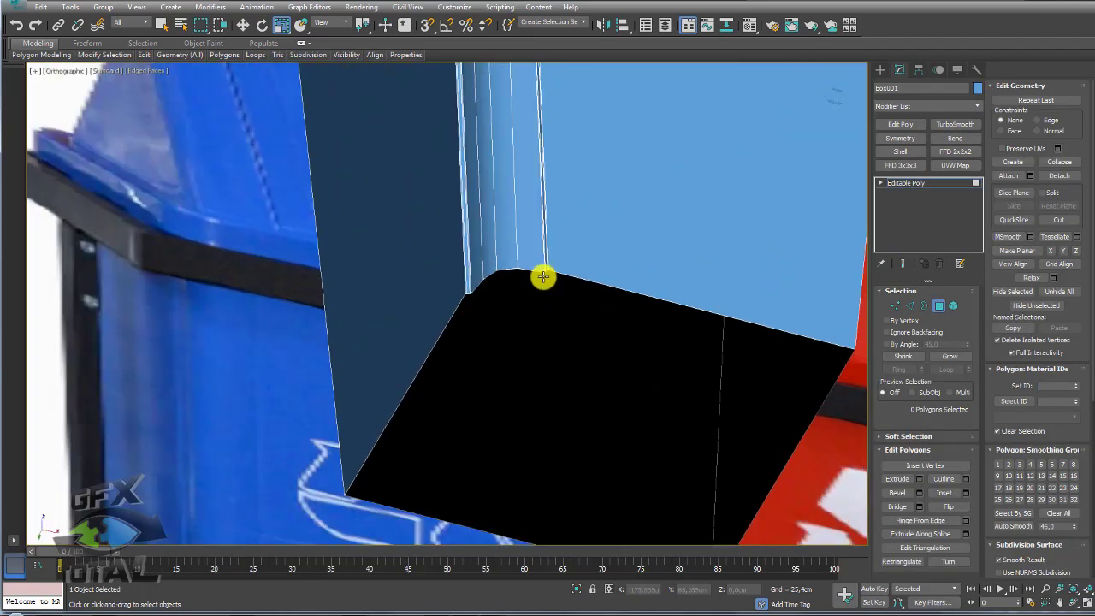
pyautogui.scroll(3, 543, 277)
pyautogui.scroll(2, 535, 264)
pyautogui.moveTo(536, 265)
pyautogui.keyDown('alt'); pyautogui.mouseDown(button='middle')
pyautogui.moveTo(521, 439)
pyautogui.moveTo(521, 225)
pyautogui.moveTo(736, 288)
pyautogui.mouseUp(button='middle'); pyautogui.keyUp('alt')
pyautogui.scroll(2, 521, 225)
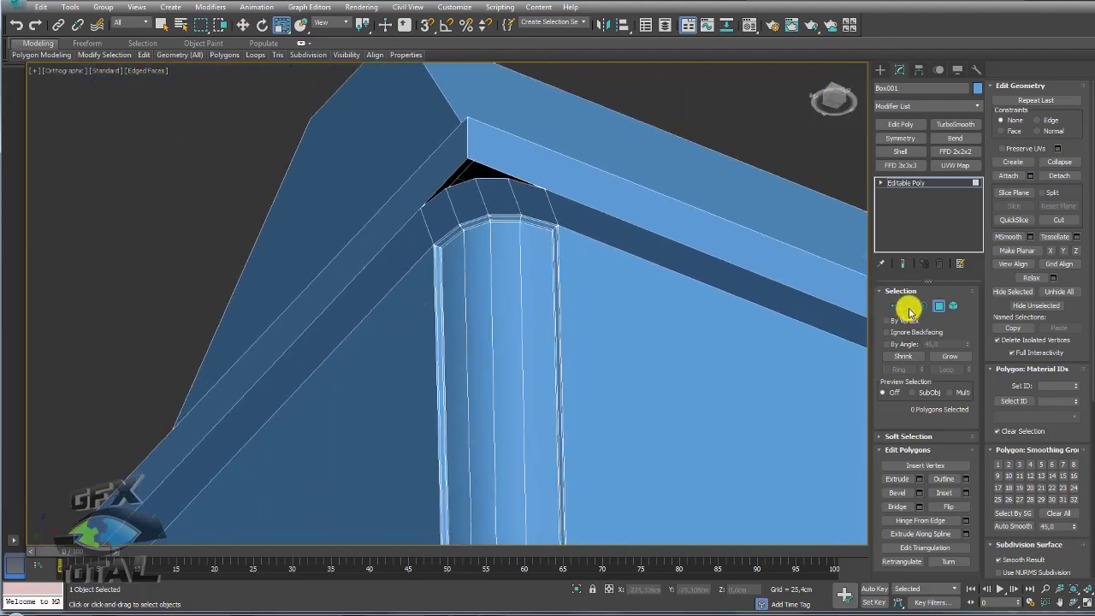
# - Connect an edge ring on the rounded corner to add new edge loops
pyautogui.click(910, 308)
pyautogui.click(547, 204)
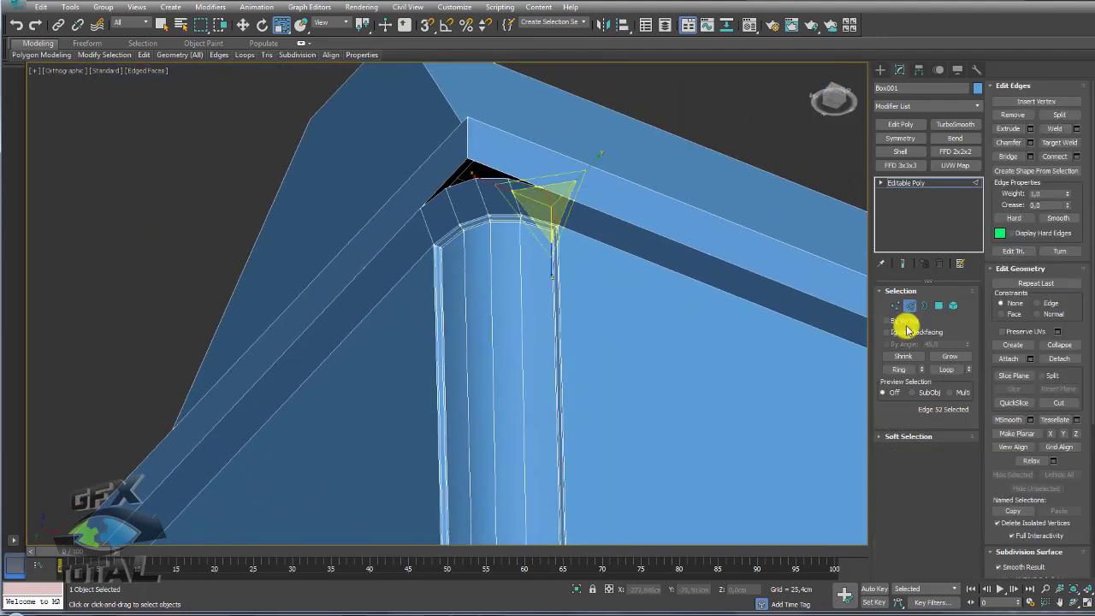
pyautogui.click(901, 370)
pyautogui.click(1077, 156)
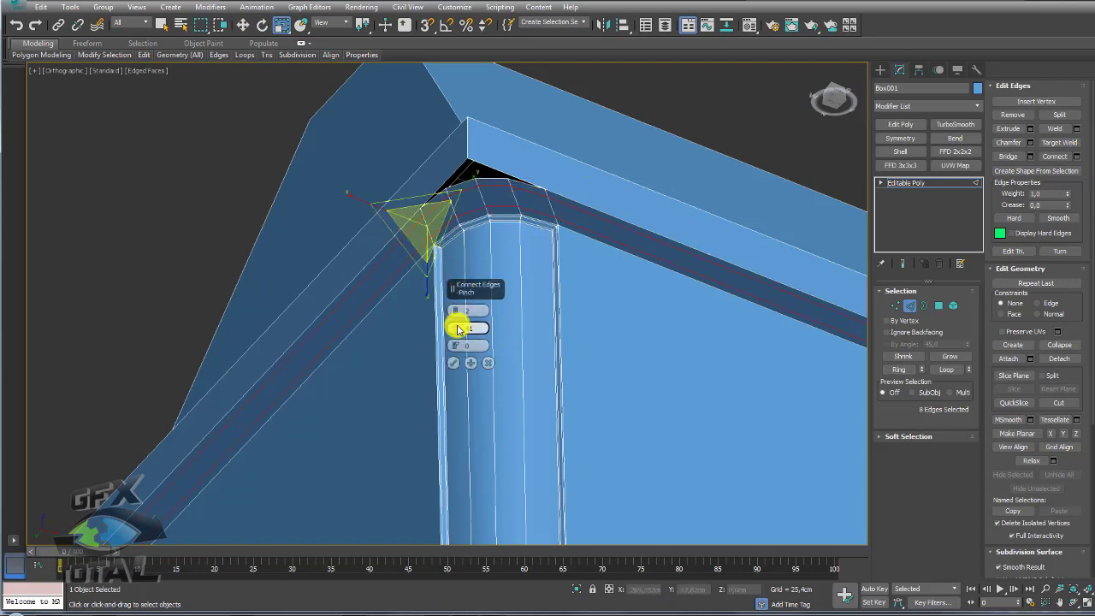
pyautogui.click(453, 362)
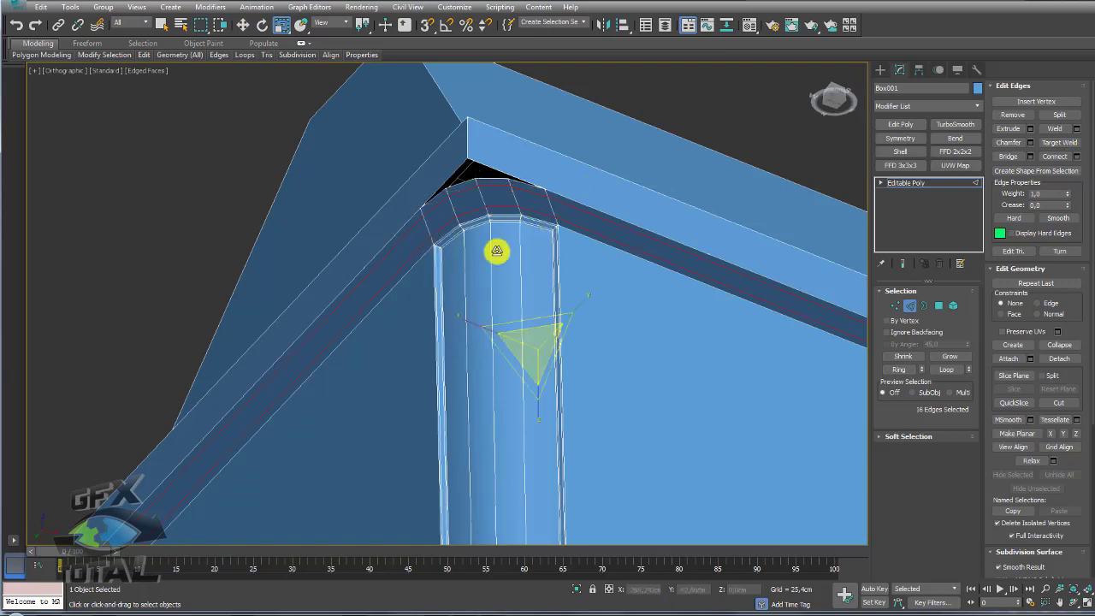
# - Select and remove the stray edge at the rim corner
pyautogui.scroll(3, 506, 198)
pyautogui.click(491, 166)
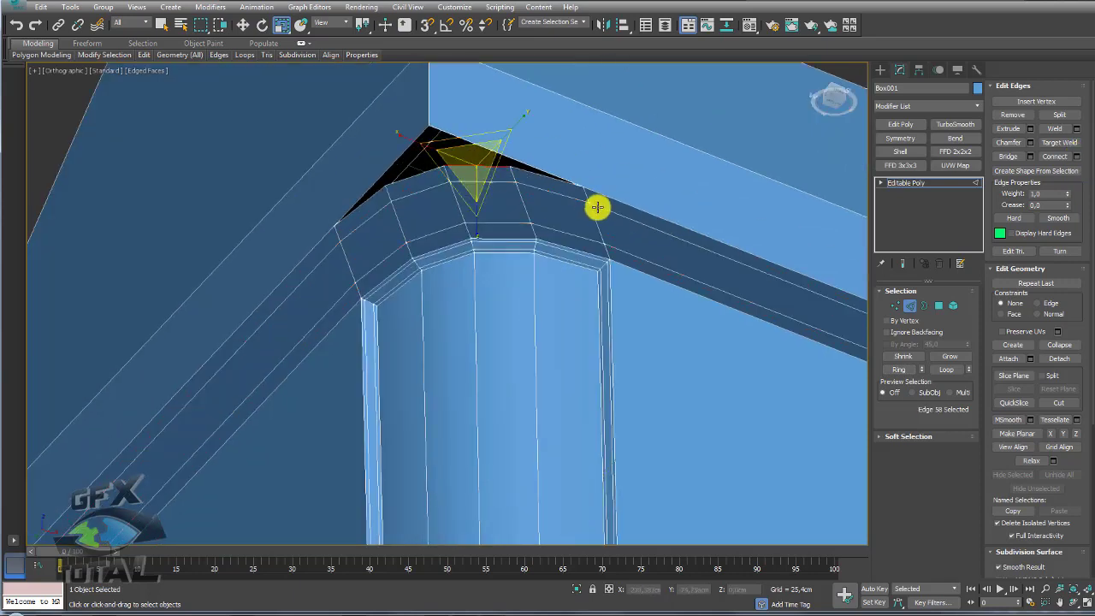
pyautogui.click(526, 173)
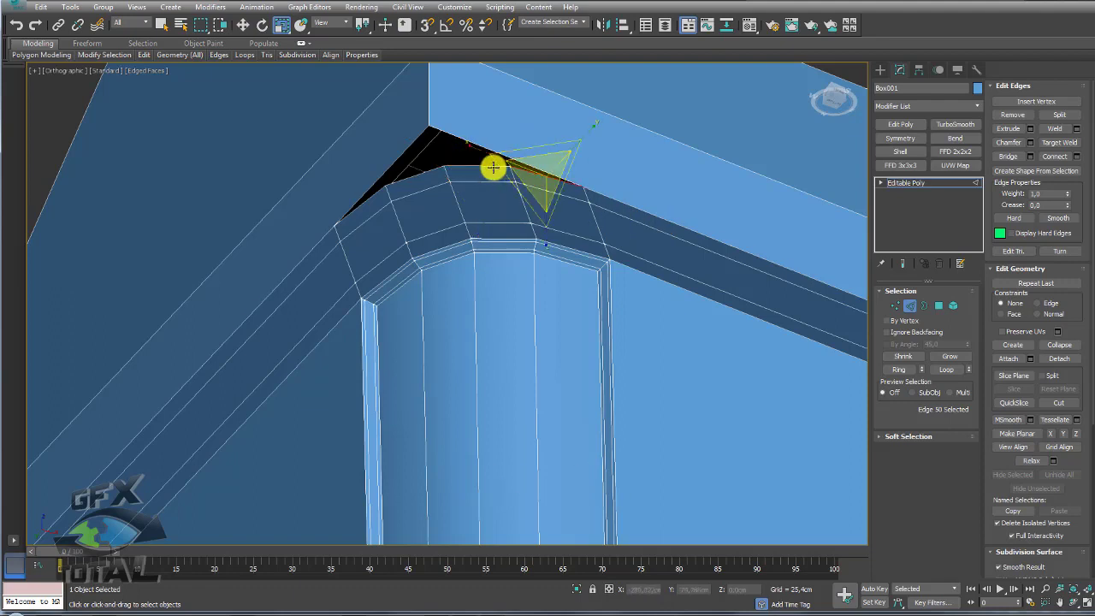
pyautogui.press('BackSpace')
# - Connect the rim edge ring into a new loop, select it, and exit edge editing
pyautogui.click(523, 207)
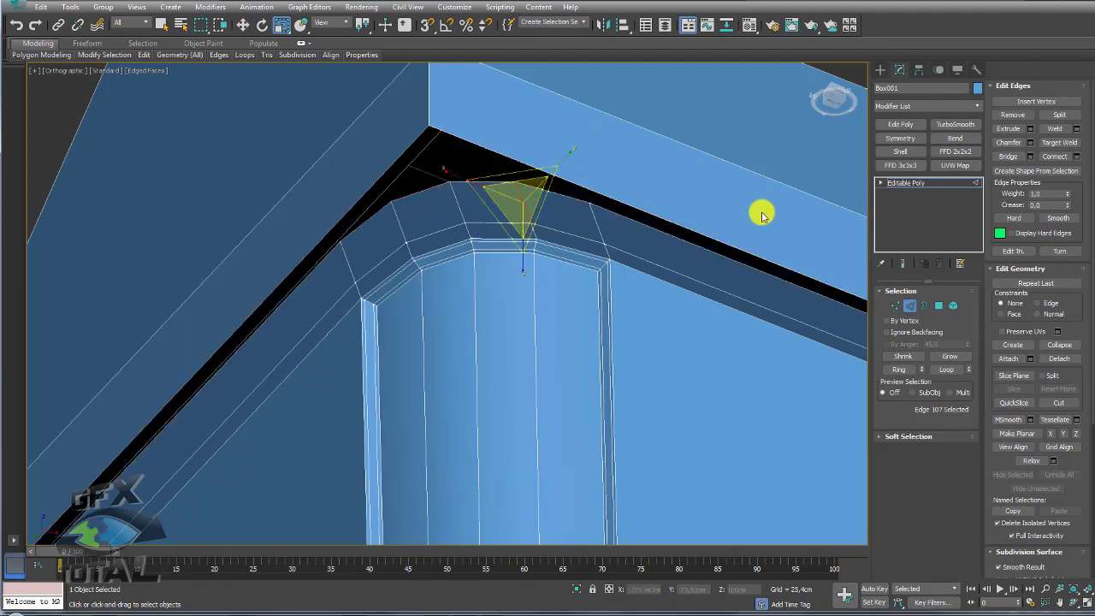
pyautogui.click(899, 368)
pyautogui.click(1076, 156)
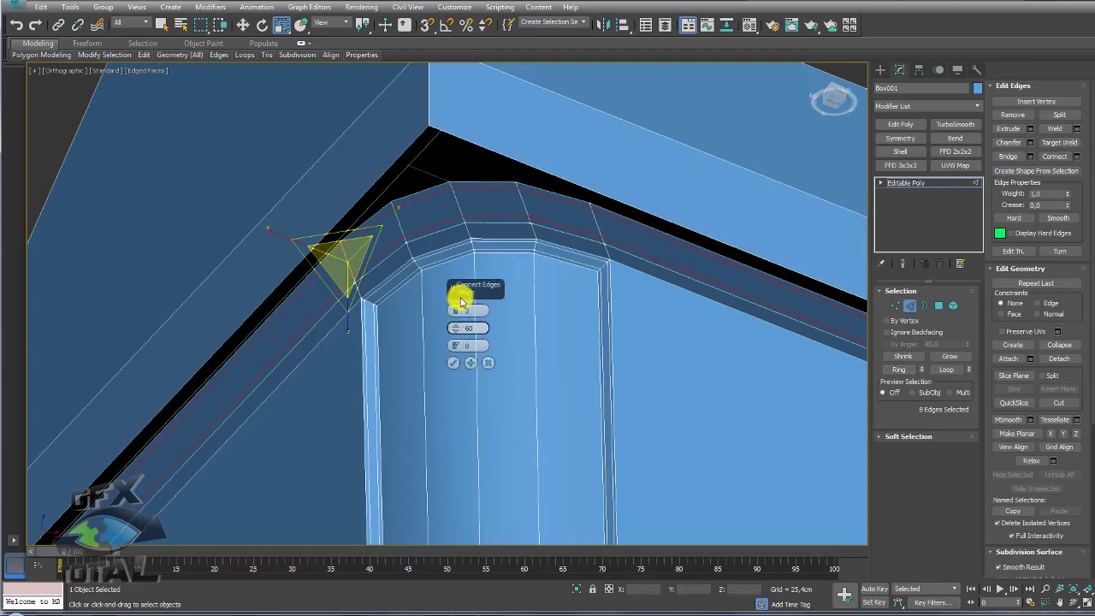
pyautogui.click(453, 363)
pyautogui.doubleClick(501, 218)
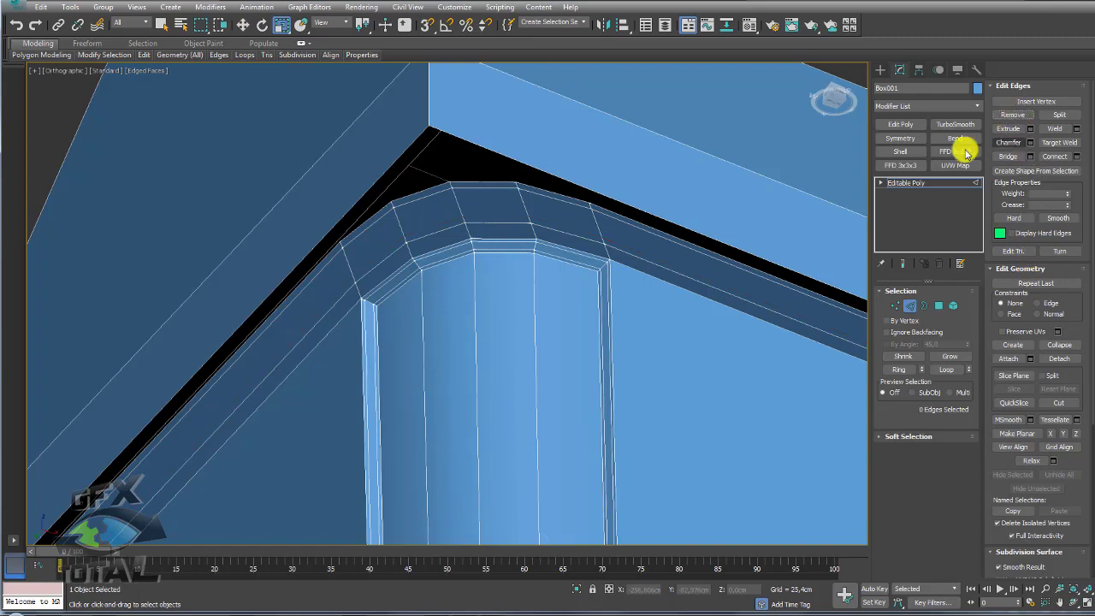
pyautogui.click(905, 182)
pyautogui.moveTo(630, 261)
pyautogui.keyDown('alt'); pyautogui.mouseDown(button='middle')
pyautogui.moveTo(532, 243)
pyautogui.moveTo(599, 386)
pyautogui.moveTo(594, 242)
pyautogui.moveTo(611, 232)
pyautogui.moveTo(670, 468)
pyautogui.mouseUp(button='middle'); pyautogui.keyUp('alt')
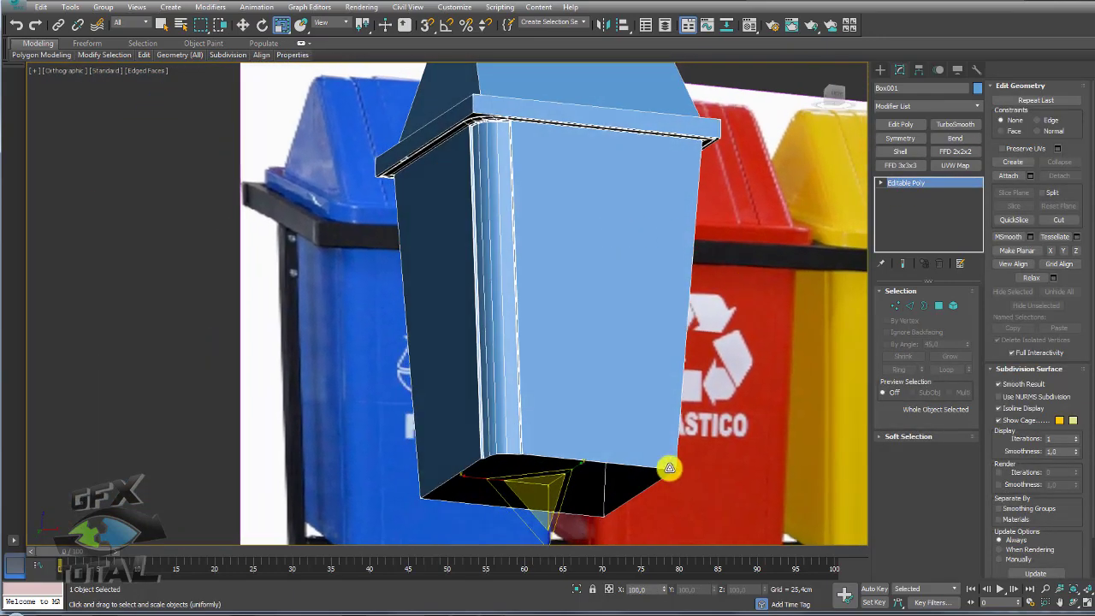
# - Isolate the bin and add a TurboSmooth modifier
pyautogui.click(576, 590)
pyautogui.moveTo(553, 465)
pyautogui.keyDown('alt'); pyautogui.mouseDown(button='middle')
pyautogui.moveTo(572, 470)
pyautogui.moveTo(579, 379)
pyautogui.mouseUp(button='middle'); pyautogui.keyUp('alt')
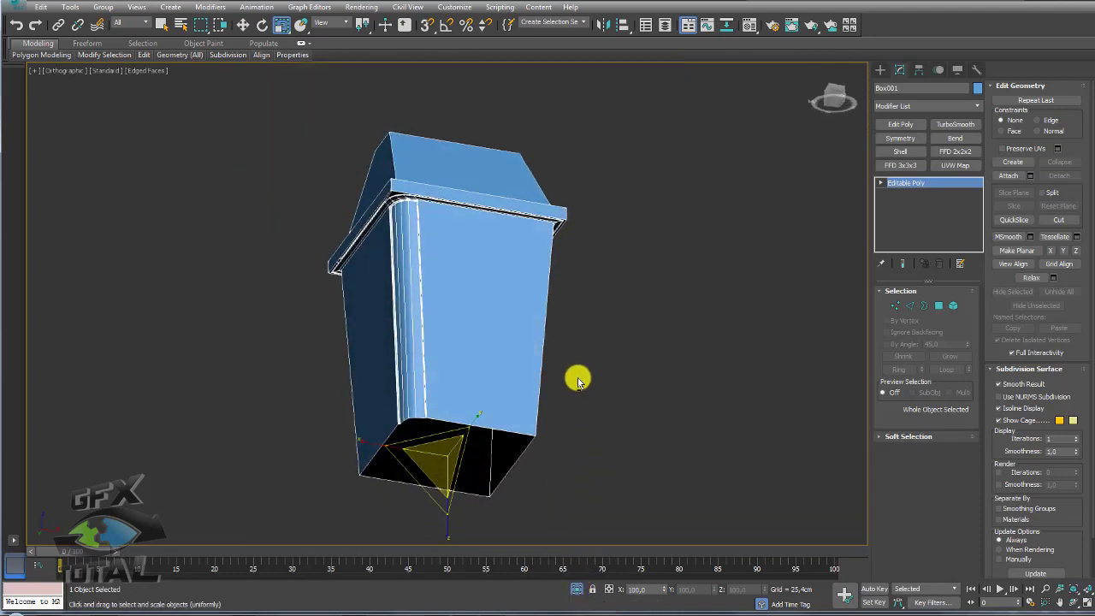
pyautogui.click(957, 125)
pyautogui.moveTo(531, 295)
pyautogui.keyDown('alt'); pyautogui.mouseDown(button='middle')
pyautogui.moveTo(467, 247)
pyautogui.moveTo(359, 334)
pyautogui.moveTo(437, 228)
pyautogui.moveTo(530, 323)
pyautogui.moveTo(542, 286)
pyautogui.moveTo(485, 357)
pyautogui.mouseUp(button='middle'); pyautogui.keyUp('alt')
# - On the base Editable Poly, detach the lid element as an element of the object
pyautogui.click(912, 194)
pyautogui.scroll(3, 465, 354)
pyautogui.scroll(5, 488, 331)
pyautogui.scroll(-4, 485, 357)
pyautogui.keyDown('alt'); pyautogui.moveTo(773, 324); pyautogui.dragTo(964, 328, button='middle'); pyautogui.keyUp('alt')
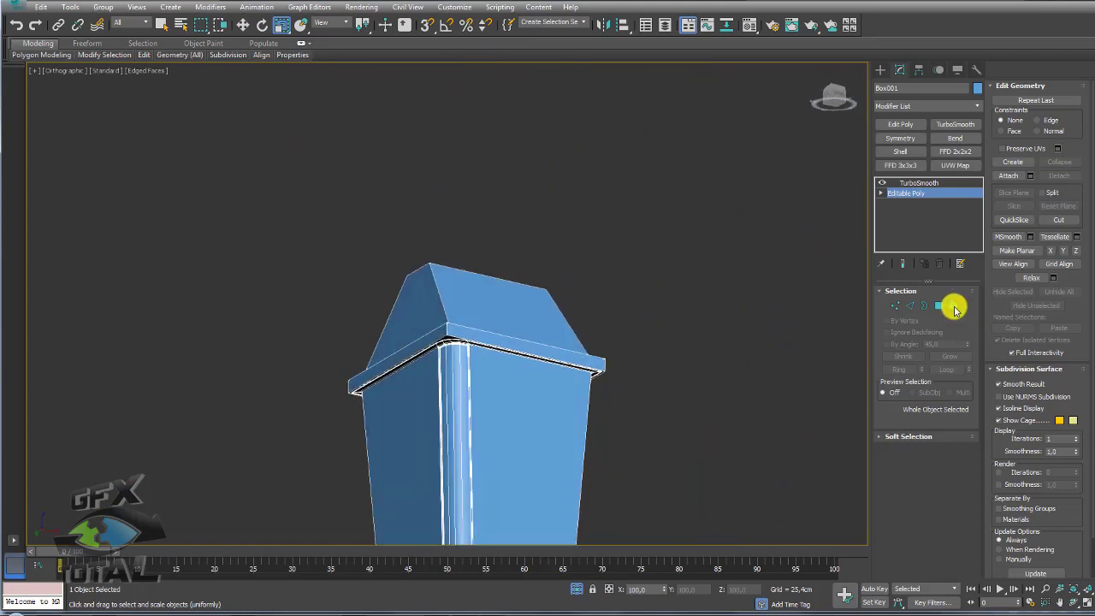
pyautogui.click(954, 307)
pyautogui.click(489, 303)
pyautogui.click(1059, 175)
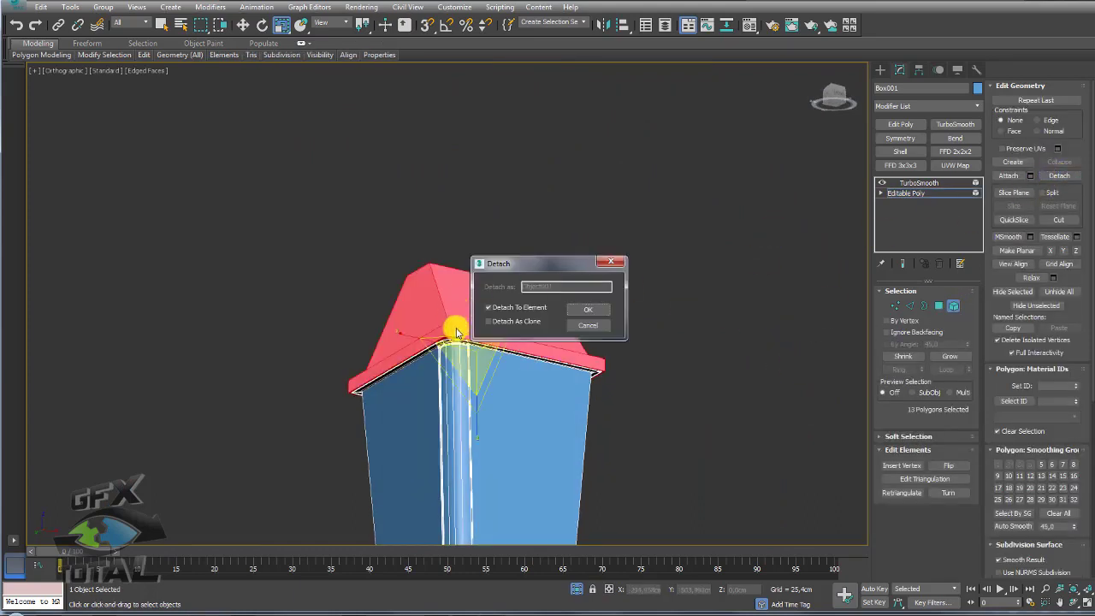
pyautogui.click(495, 308)
pyautogui.click(588, 310)
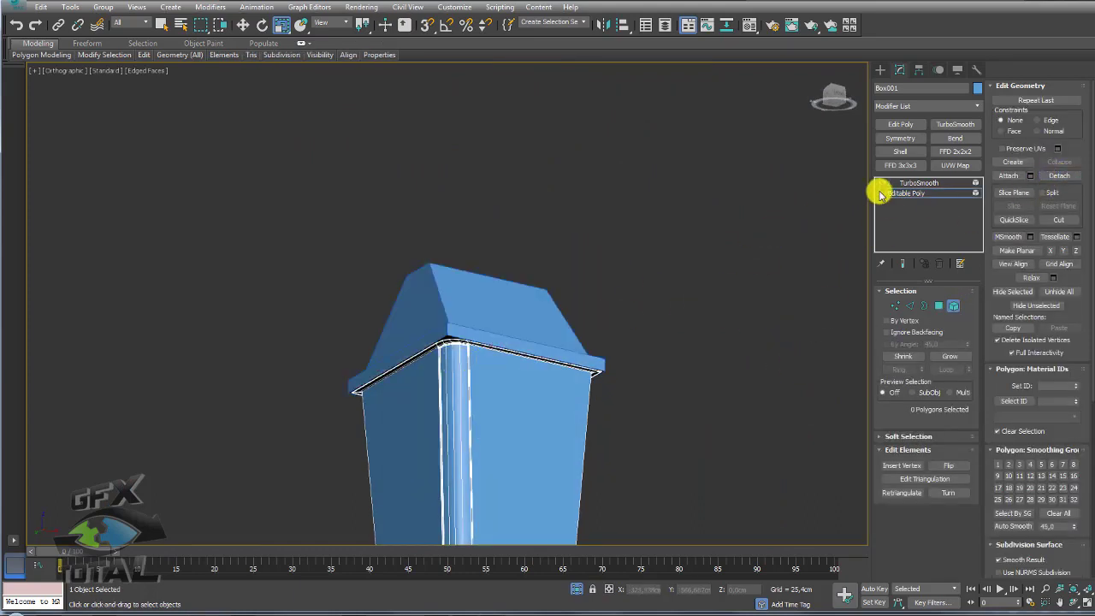
pyautogui.click(913, 185)
# - Compare the base mesh with the smoothed result from several angles
pyautogui.keyDown('alt'); pyautogui.moveTo(502, 385); pyautogui.dragTo(474, 299, button='middle'); pyautogui.keyUp('alt')
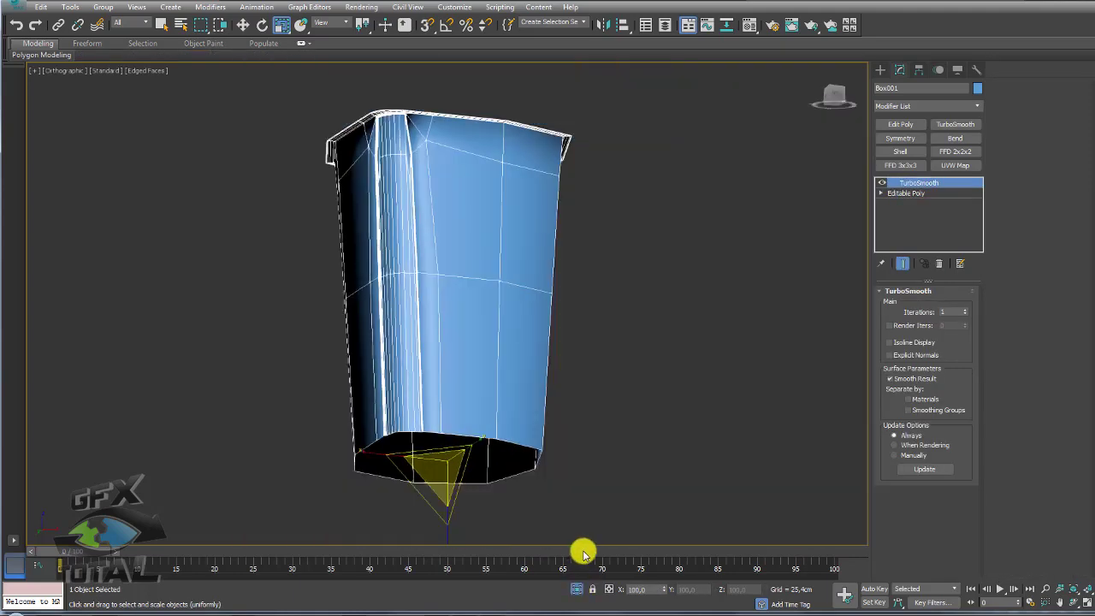
pyautogui.moveTo(586, 412)
pyautogui.mouseDown(button='middle')
pyautogui.moveTo(510, 254)
pyautogui.moveTo(535, 257)
pyautogui.mouseUp(button='middle')
pyautogui.click(906, 194)
pyautogui.moveTo(685, 197)
pyautogui.keyDown('alt'); pyautogui.mouseDown(button='middle')
pyautogui.moveTo(634, 191)
pyautogui.moveTo(665, 234)
pyautogui.mouseUp(button='middle'); pyautogui.keyUp('alt')
pyautogui.click(905, 183)
pyautogui.scroll(3, 665, 234)
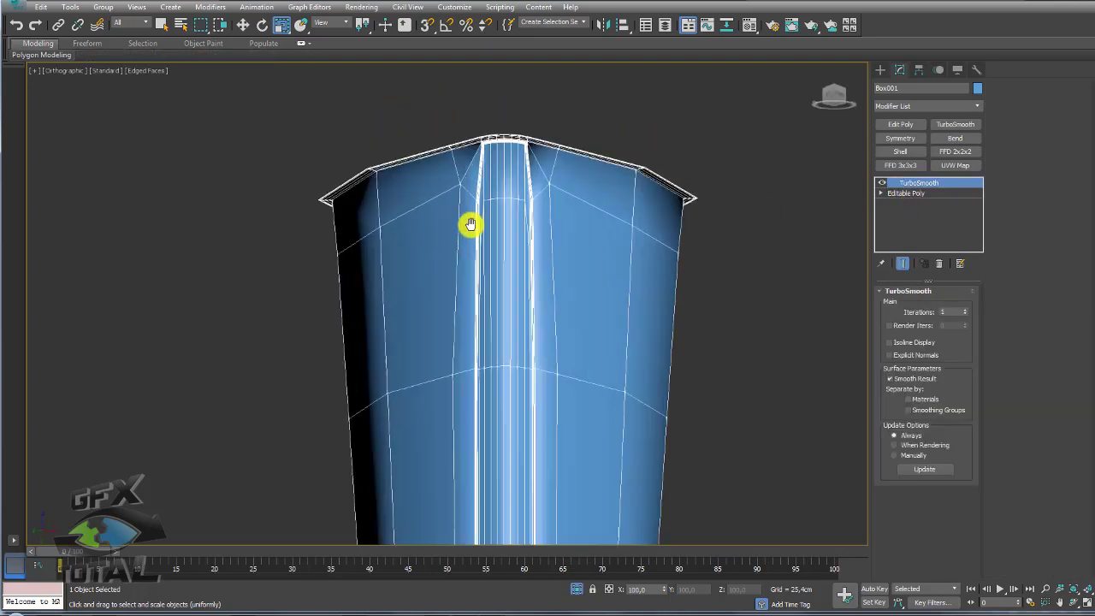
pyautogui.scroll(3, 469, 225)
pyautogui.moveTo(537, 175)
pyautogui.keyDown('alt'); pyautogui.mouseDown(button='middle')
pyautogui.moveTo(482, 171)
pyautogui.moveTo(482, 234)
pyautogui.mouseUp(button='middle'); pyautogui.keyUp('alt')
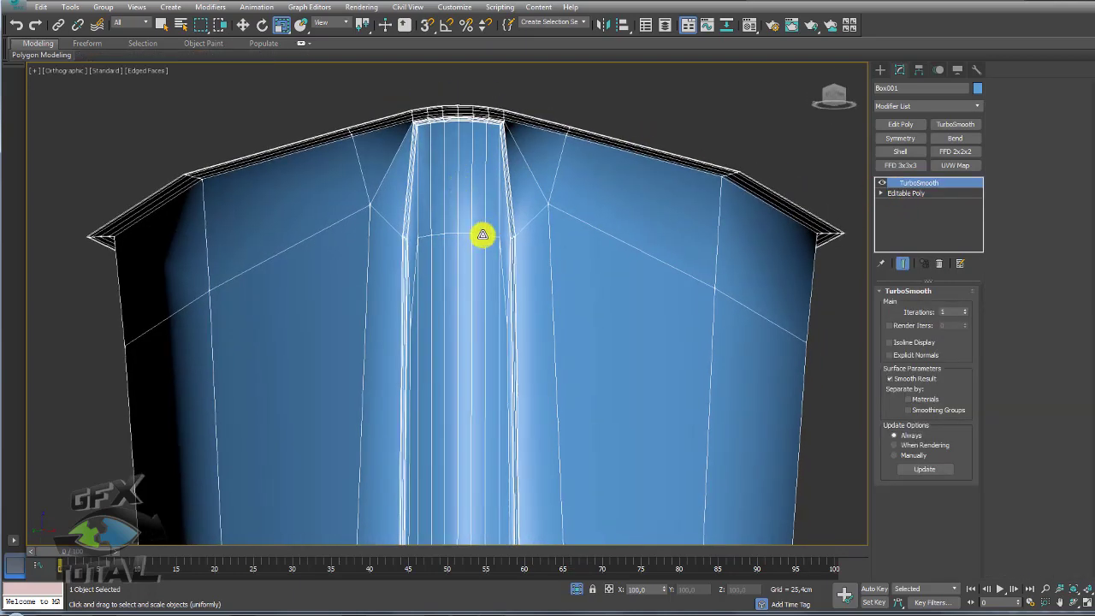
pyautogui.moveTo(330, 200); pyautogui.dragTo(591, 183)
# - On the Editable Poly base mesh, connect the body's vertical edge ring with two loops pinched toward the top
pyautogui.moveTo(282, 275); pyautogui.dragTo(533, 272)
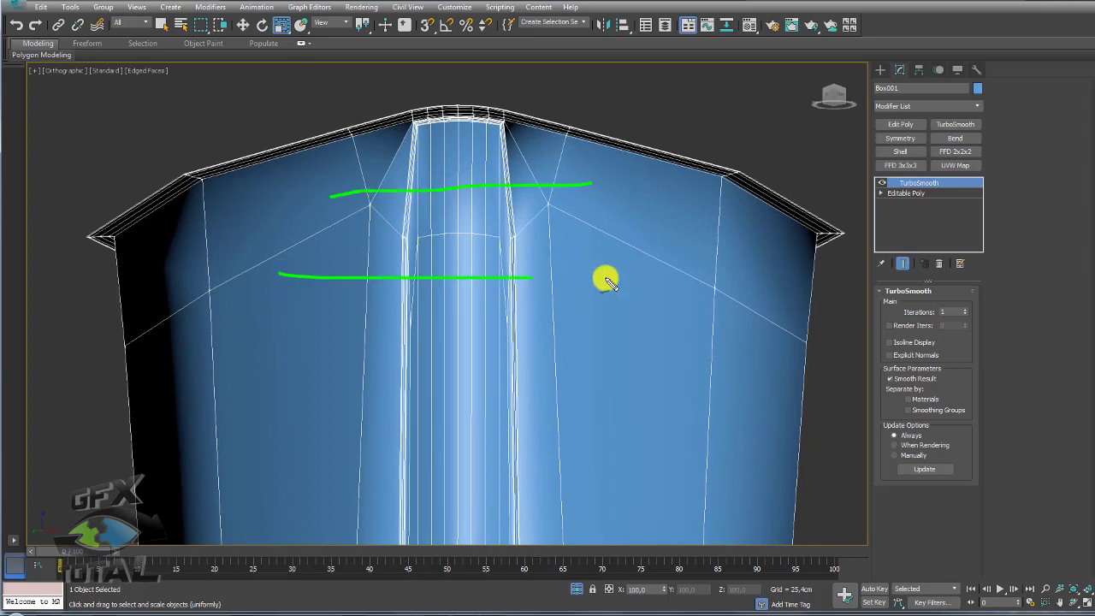
pyautogui.moveTo(289, 360); pyautogui.dragTo(391, 359)
pyautogui.click(900, 194)
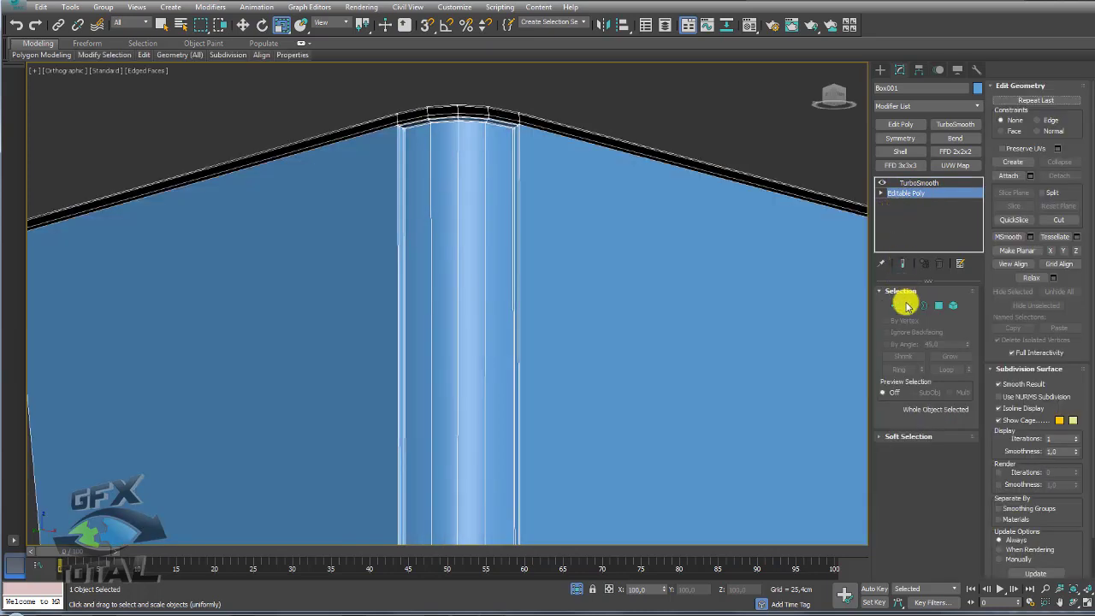
pyautogui.click(910, 306)
pyautogui.click(487, 320)
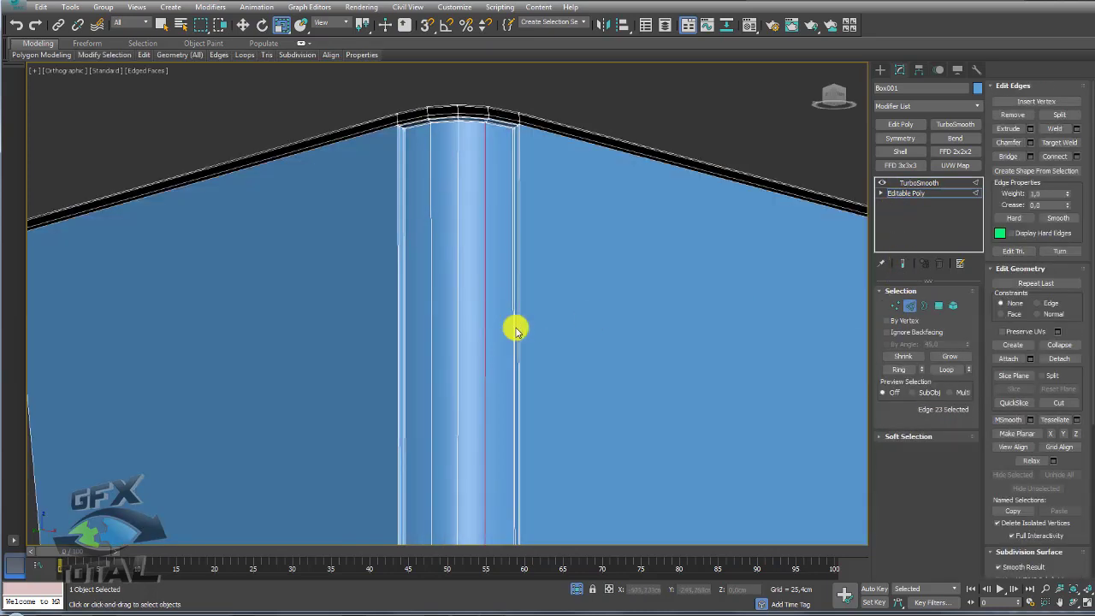
pyautogui.click(910, 370)
pyautogui.click(1077, 156)
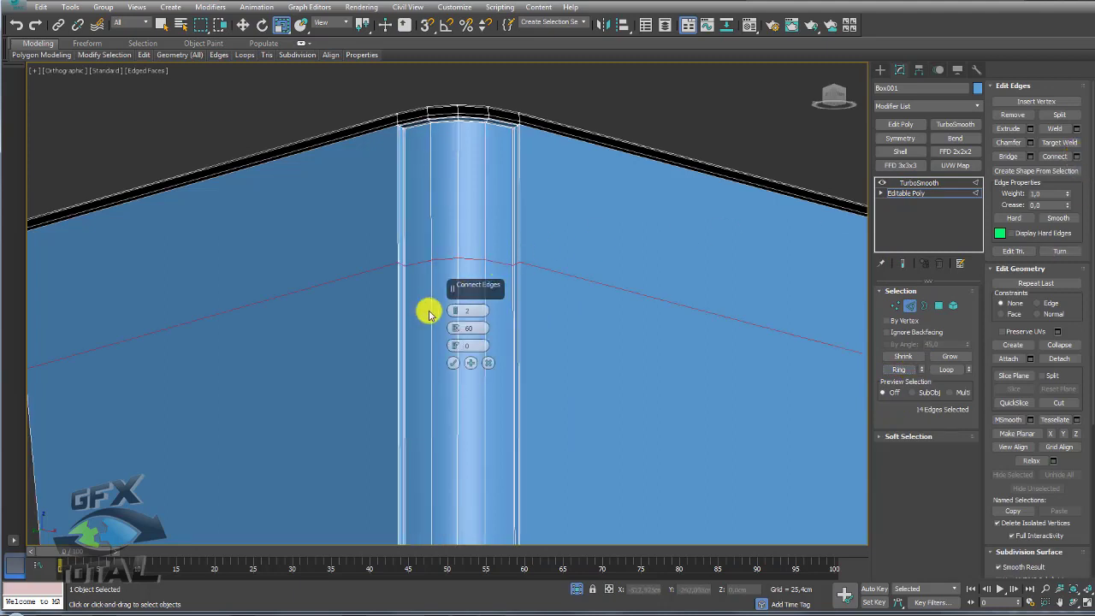
pyautogui.moveTo(456, 327)
pyautogui.mouseDown()
pyautogui.moveTo(456, 241)
pyautogui.moveTo(467, 235)
pyautogui.mouseUp()
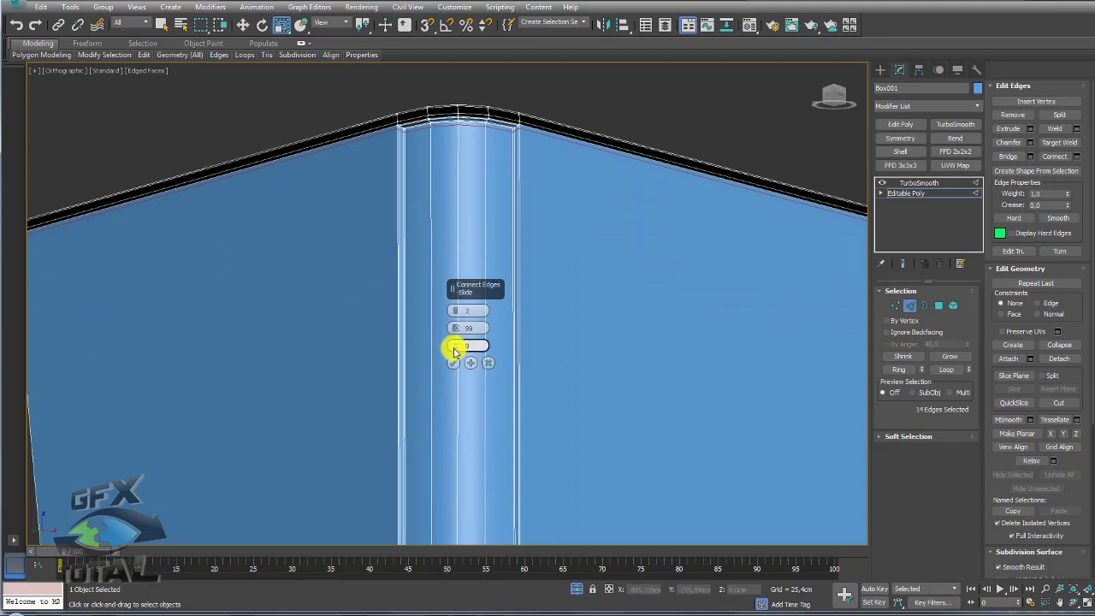
pyautogui.click(454, 363)
# - Reselect the vertical edge ring and connect a second pair of loops with the pinch reset
pyautogui.scroll(-5, 480, 343)
pyautogui.click(545, 351)
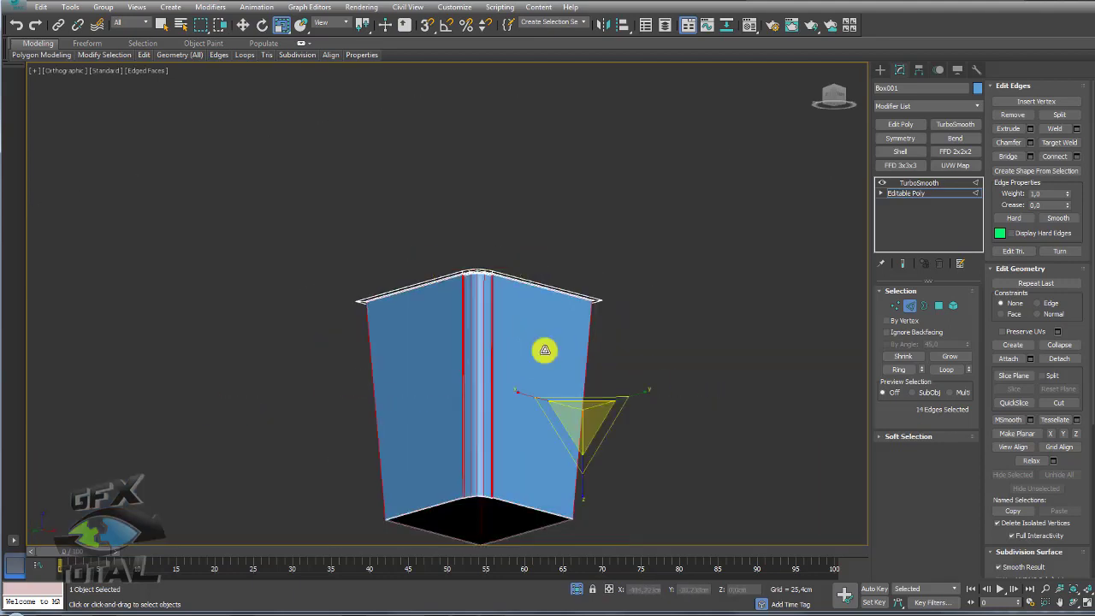
pyautogui.click(1075, 156)
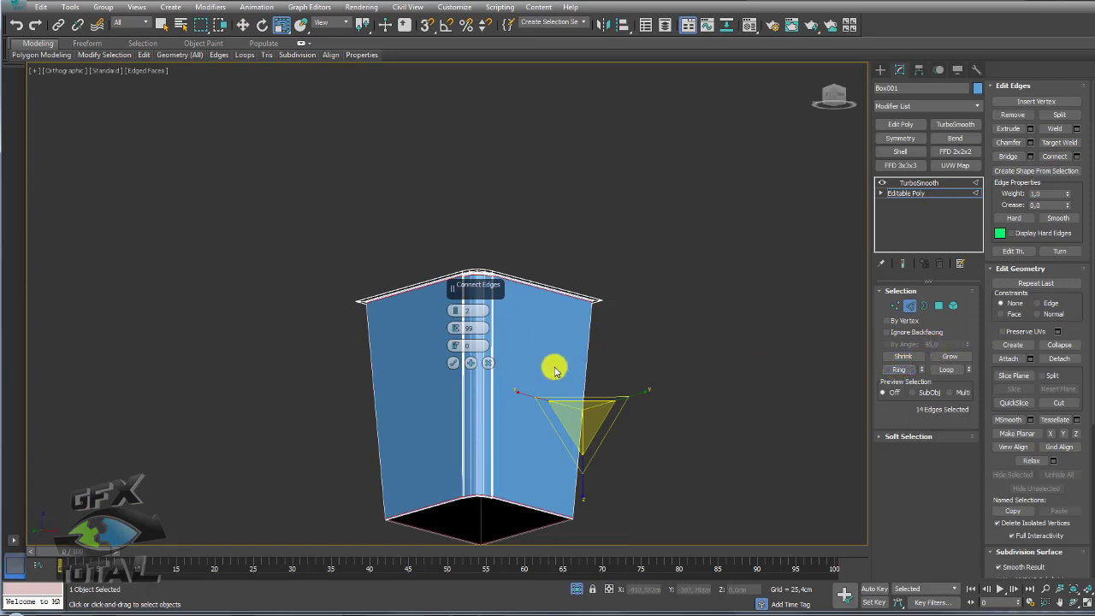
pyautogui.scroll(5, 555, 369)
pyautogui.moveTo(455, 328); pyautogui.dragTo(457, 334)
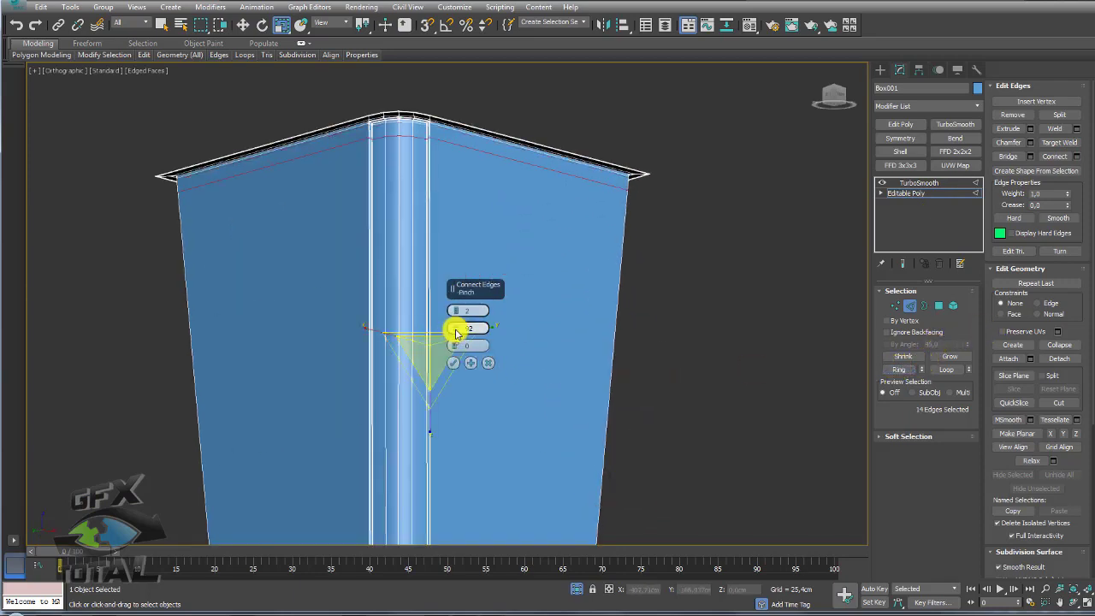
pyautogui.rightClick(489, 328)
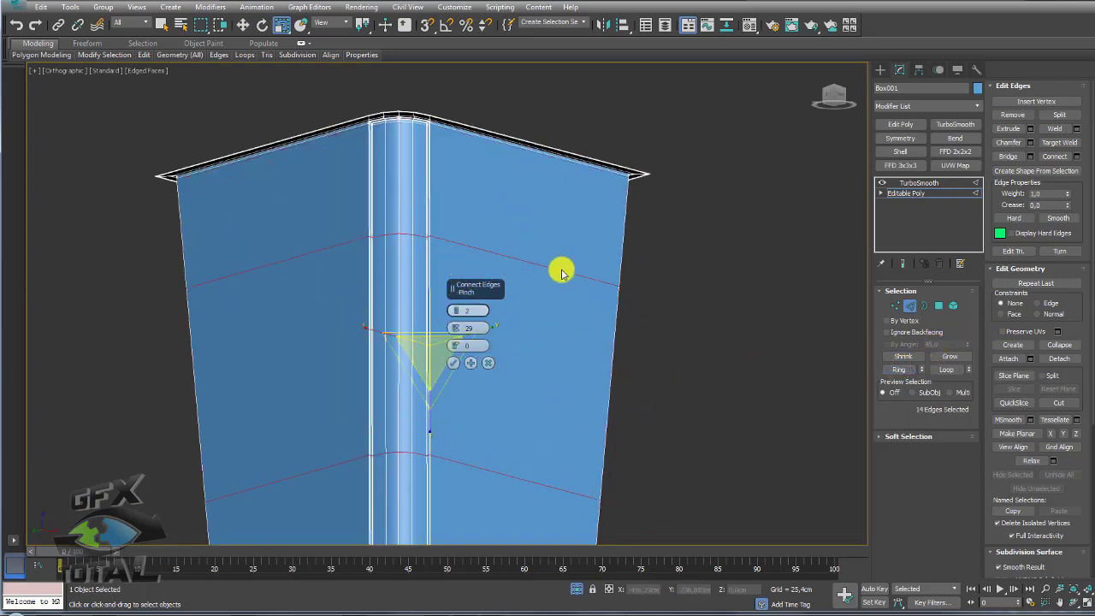
pyautogui.scroll(-3, 563, 269)
pyautogui.moveTo(562, 269)
pyautogui.keyDown('alt'); pyautogui.mouseDown(button='middle')
pyautogui.moveTo(604, 300)
pyautogui.moveTo(458, 328)
pyautogui.mouseUp(button='middle'); pyautogui.keyUp('alt')
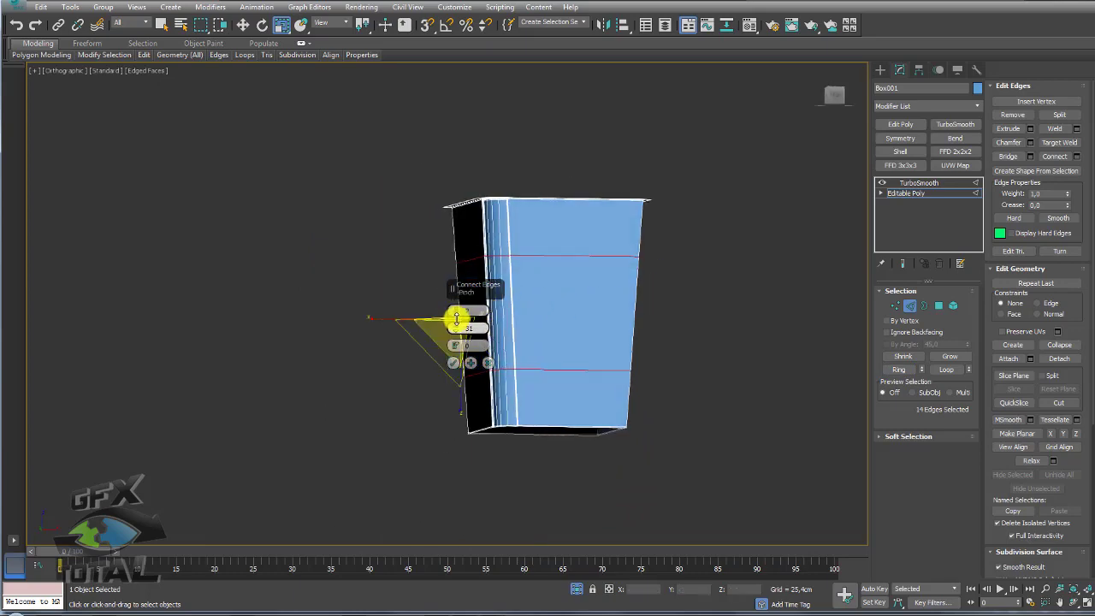
pyautogui.click(453, 363)
# - Re-enable TurboSmooth to view the bin with its new horizontal loops
pyautogui.moveTo(457, 366)
pyautogui.keyDown('alt'); pyautogui.mouseDown(button='middle')
pyautogui.moveTo(519, 360)
pyautogui.moveTo(742, 246)
pyautogui.mouseUp(button='middle'); pyautogui.keyUp('alt')
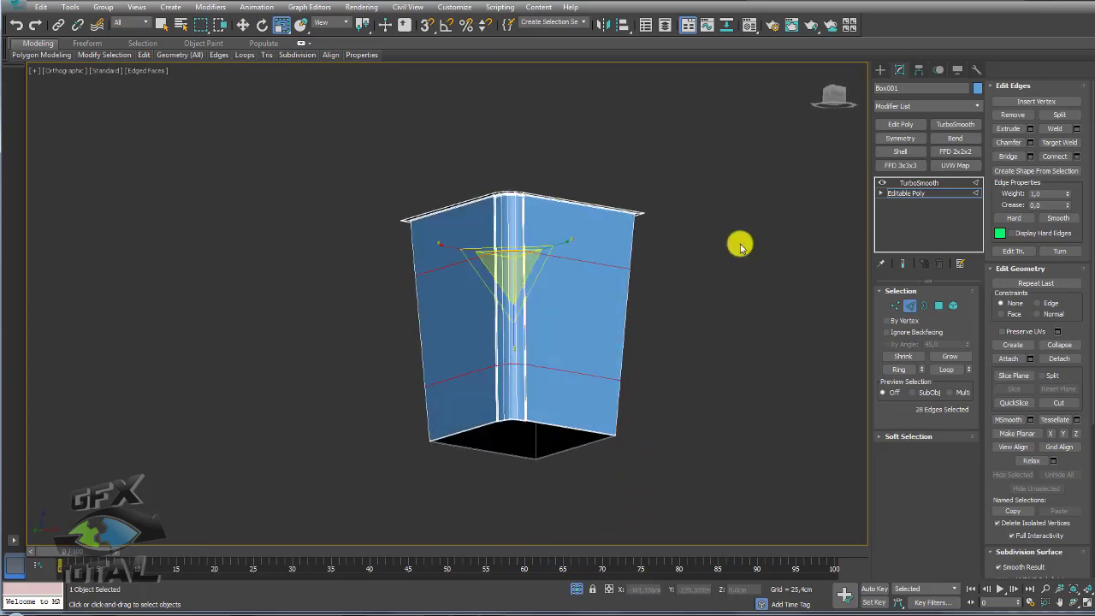
pyautogui.click(910, 181)
pyautogui.keyDown('alt'); pyautogui.moveTo(564, 268); pyautogui.dragTo(450, 216, button='middle'); pyautogui.keyUp('alt')
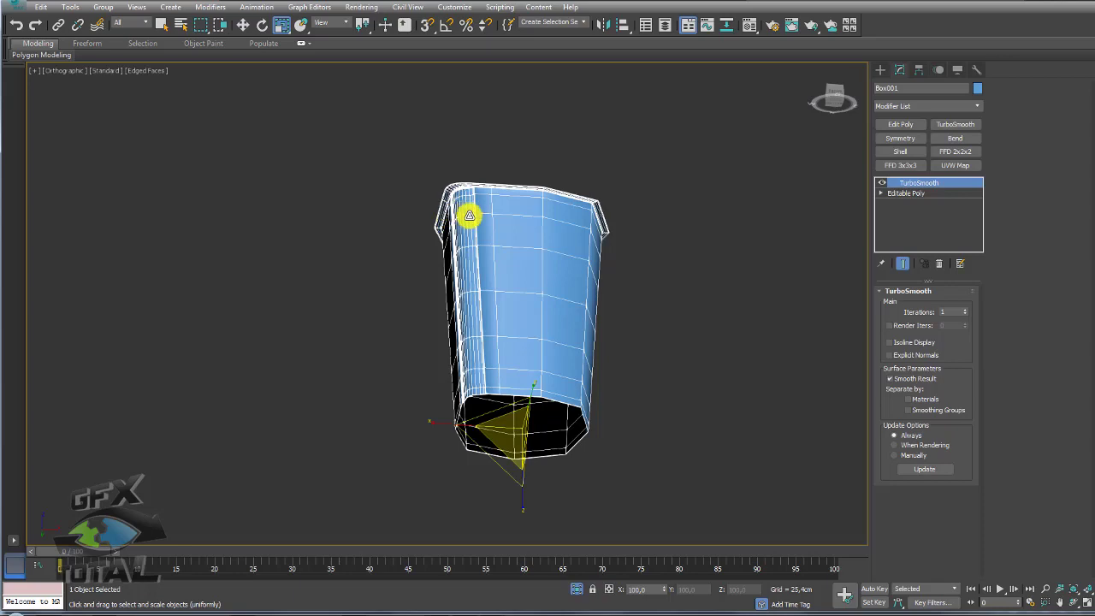
# - On the unsmoothed mesh, connect the front face's bottom edge ring with two pinched vertical edges
pyautogui.scroll(3, 469, 215)
pyautogui.moveTo(506, 168)
pyautogui.mouseDown()
pyautogui.moveTo(435, 129)
pyautogui.moveTo(496, 159)
pyautogui.mouseUp()
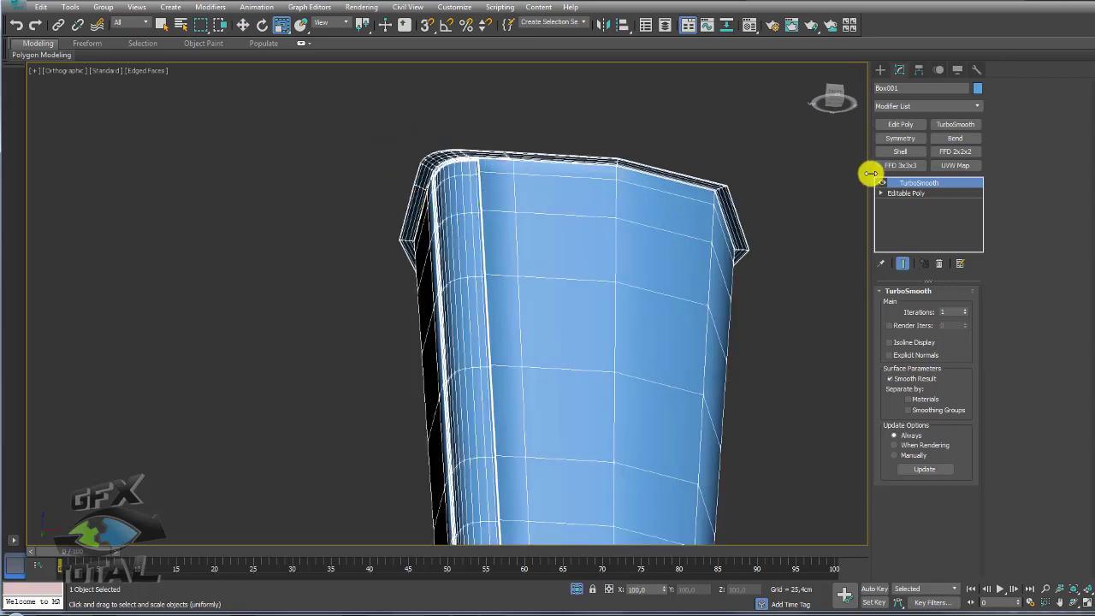
pyautogui.click(907, 194)
pyautogui.keyDown('alt'); pyautogui.moveTo(630, 251); pyautogui.dragTo(588, 83, button='middle'); pyautogui.keyUp('alt')
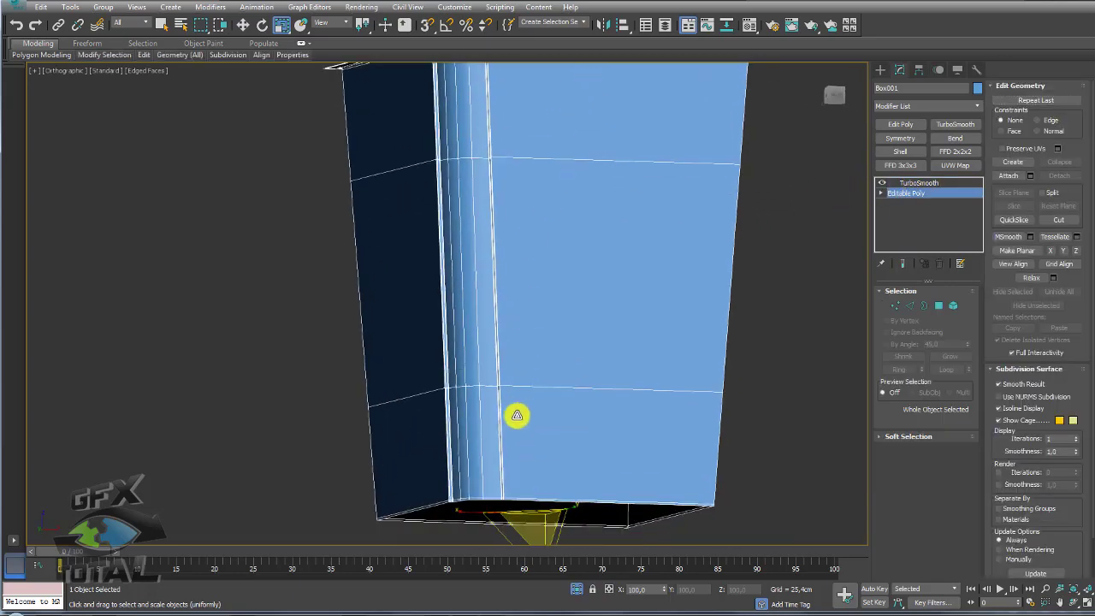
pyautogui.moveTo(430, 395); pyautogui.dragTo(430, 363)
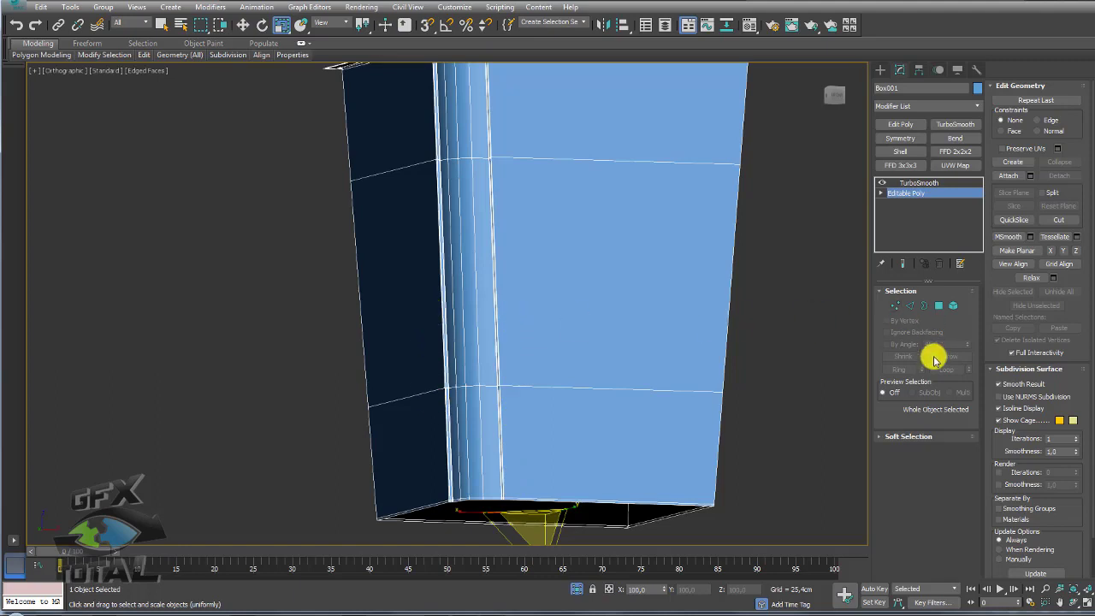
pyautogui.click(910, 306)
pyautogui.click(545, 388)
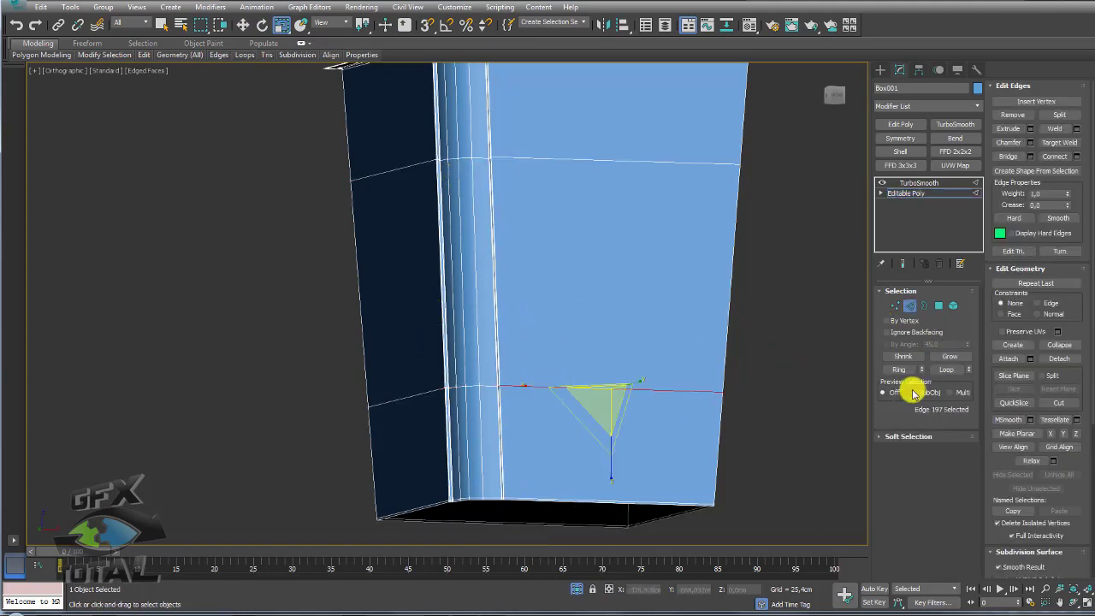
pyautogui.click(908, 372)
pyautogui.click(1076, 157)
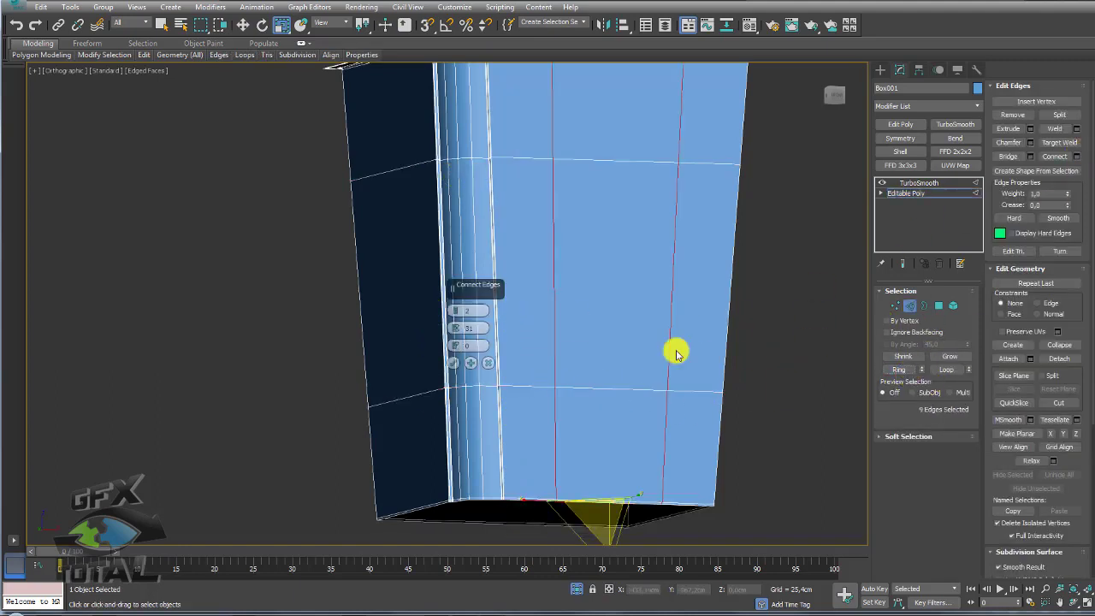
pyautogui.moveTo(459, 327); pyautogui.dragTo(457, 167)
pyautogui.click(453, 363)
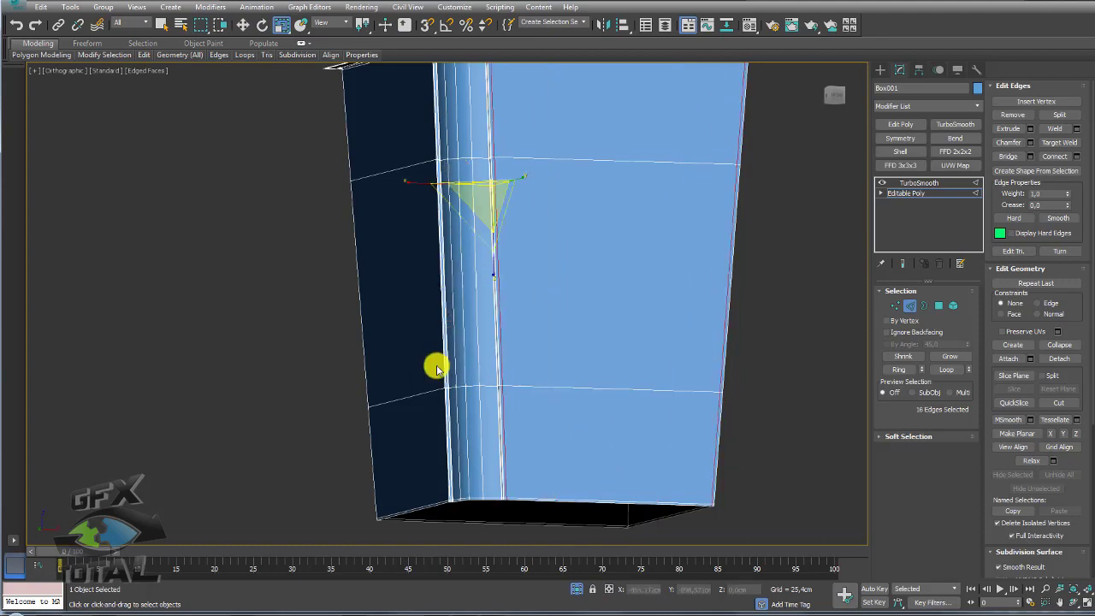
# - Repeat the two-edge connection on the other face's edge ring using the same settings
pyautogui.keyDown('alt'); pyautogui.moveTo(434, 364); pyautogui.dragTo(490, 376, button='middle'); pyautogui.keyUp('alt')
pyautogui.click(466, 383)
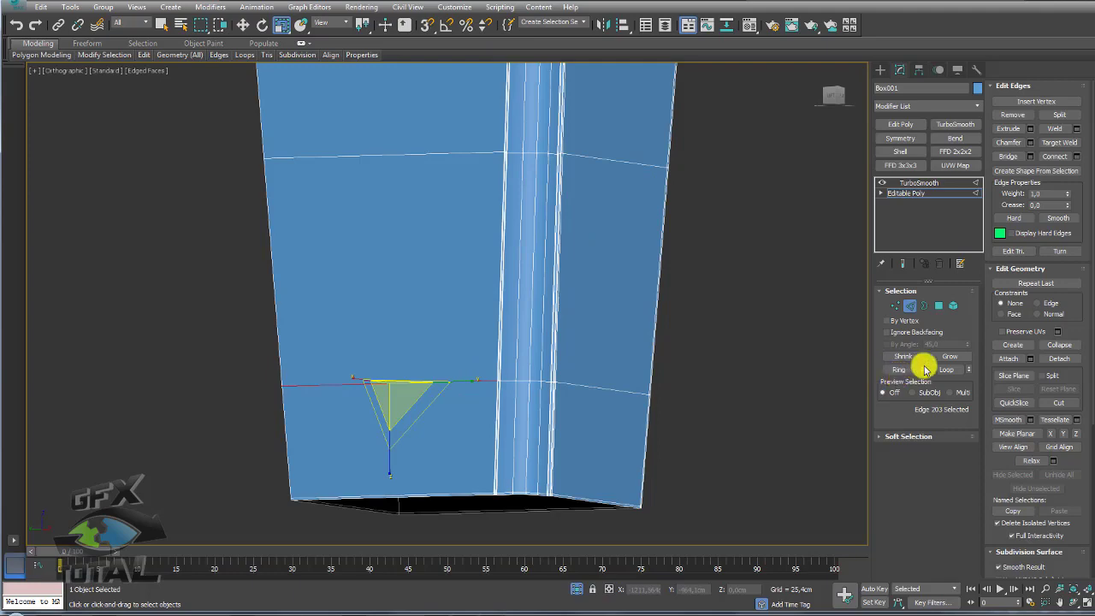
pyautogui.click(922, 368)
pyautogui.click(1076, 157)
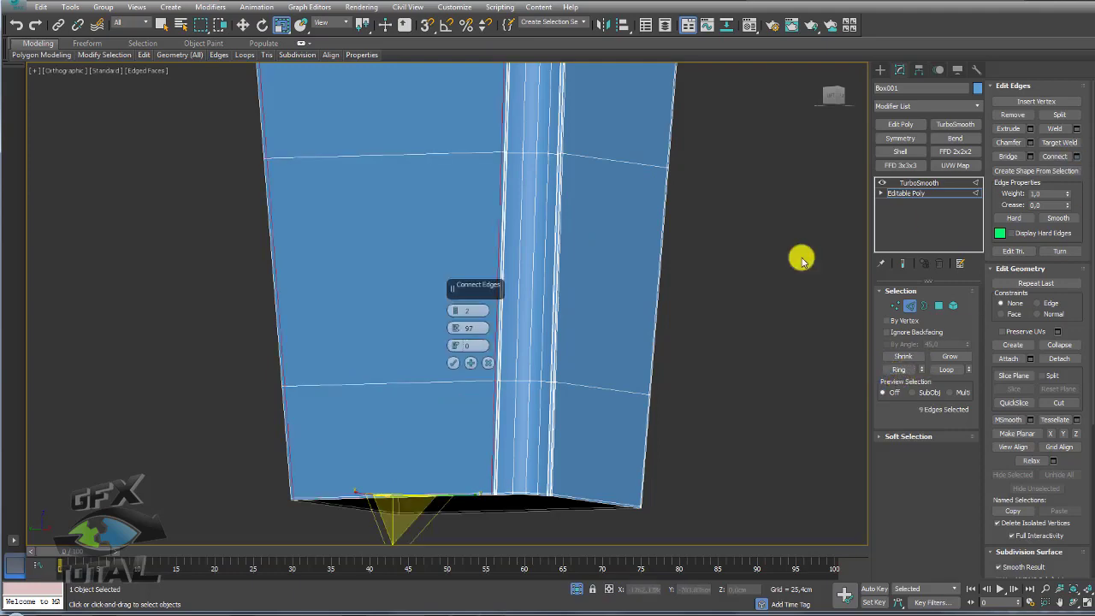
pyautogui.click(458, 364)
# - Preview the TurboSmoothed body without edge wireframe and annotate the bin's left side
pyautogui.click(916, 182)
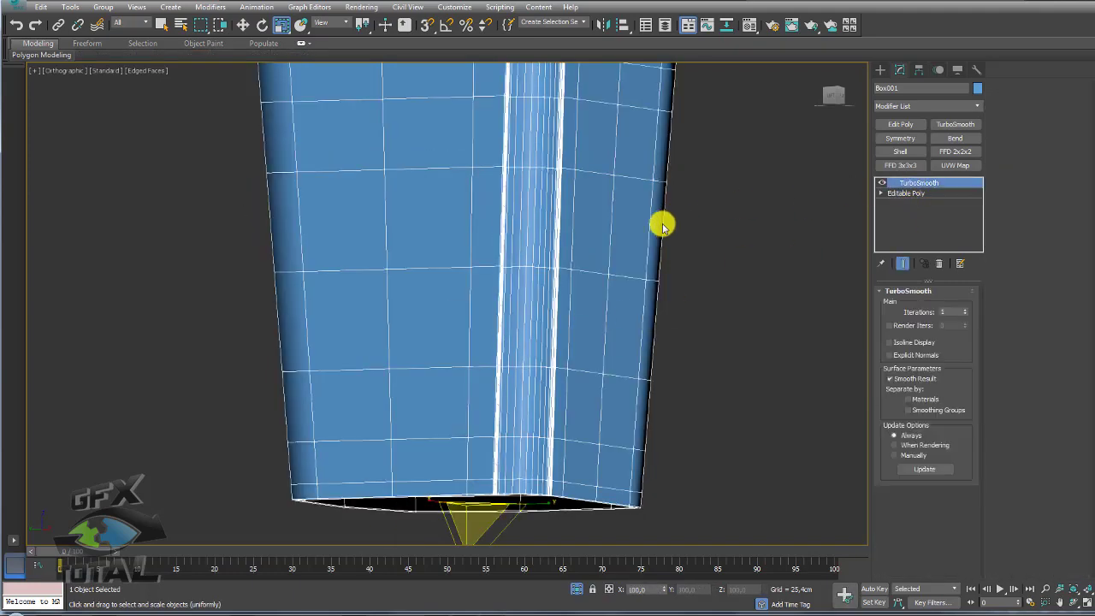
pyautogui.scroll(-3, 676, 257)
pyautogui.scroll(3, 547, 304)
pyautogui.press('F4')
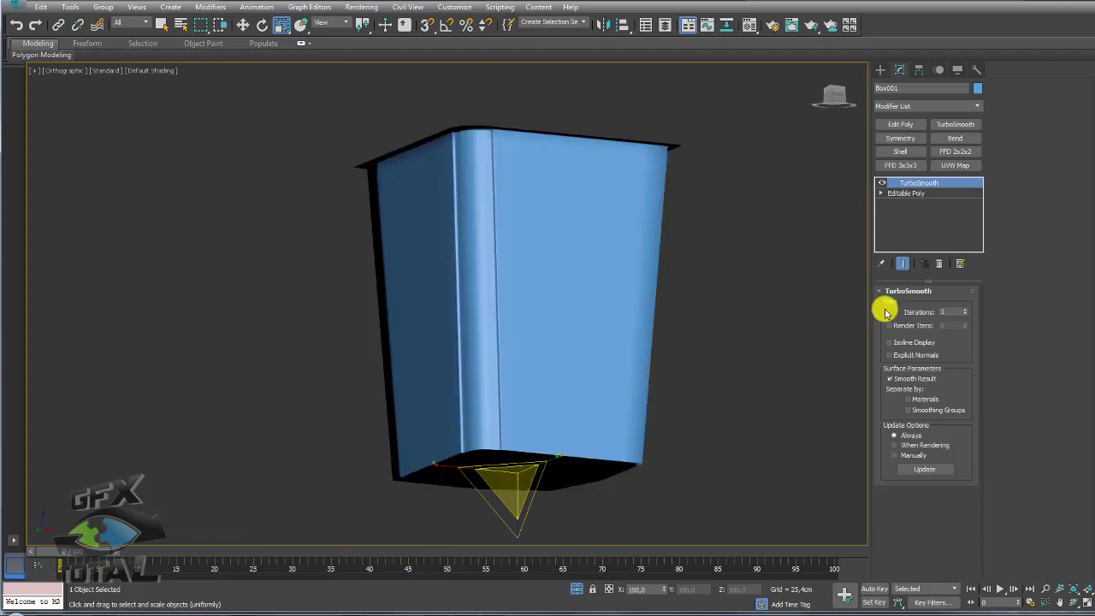
pyautogui.moveTo(667, 344)
pyautogui.keyDown('alt'); pyautogui.mouseDown(button='middle')
pyautogui.moveTo(570, 333)
pyautogui.moveTo(594, 291)
pyautogui.mouseUp(button='middle'); pyautogui.keyUp('alt')
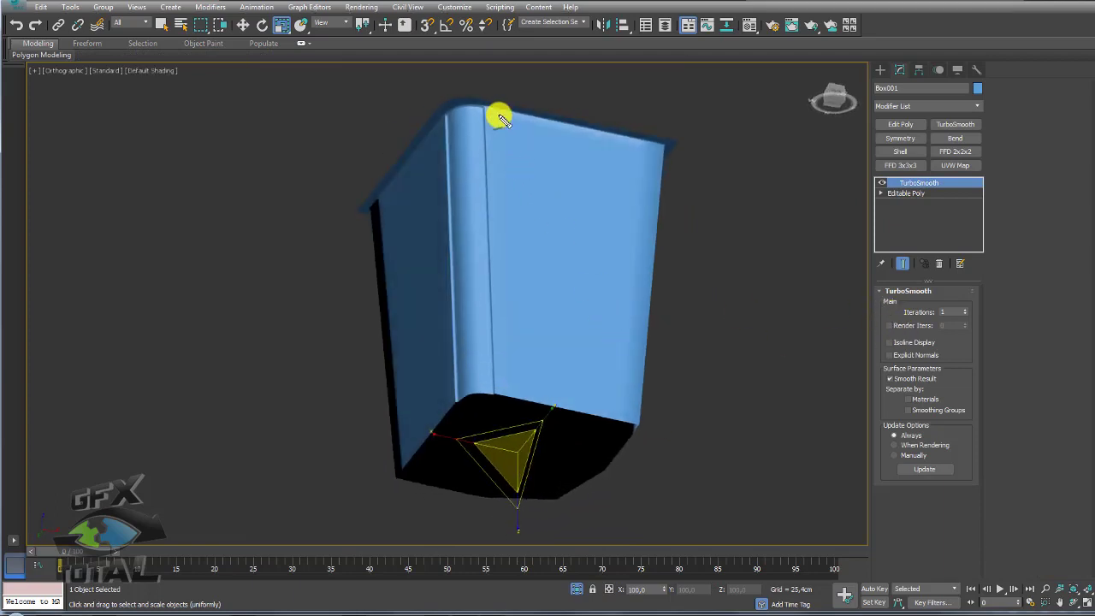
pyautogui.moveTo(481, 101)
pyautogui.mouseDown()
pyautogui.moveTo(432, 226)
pyautogui.moveTo(459, 391)
pyautogui.mouseUp()
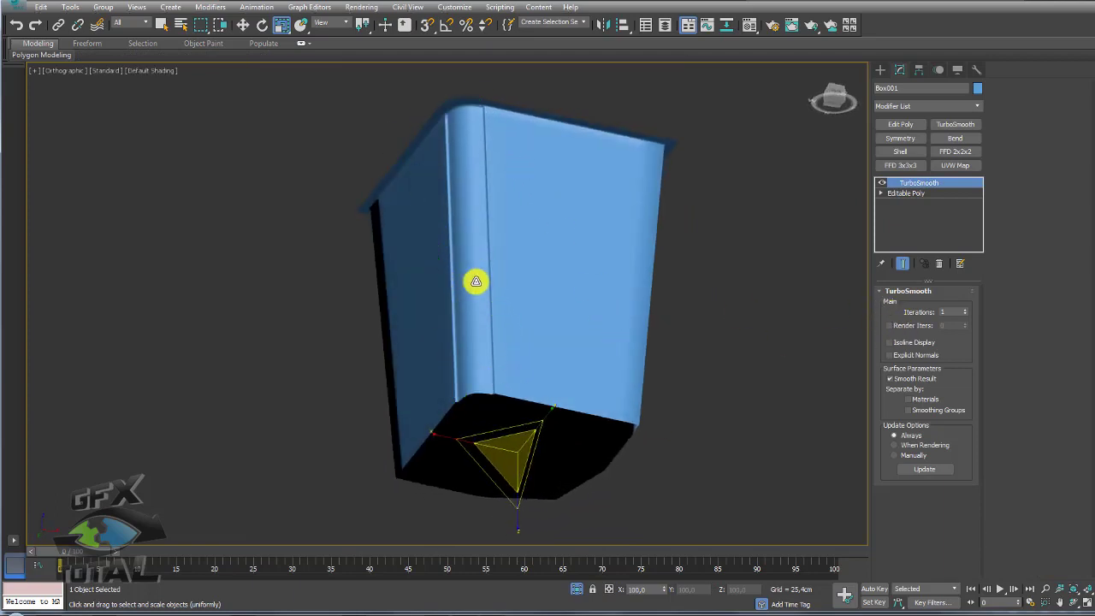
pyautogui.moveTo(641, 287); pyautogui.dragTo(653, 316)
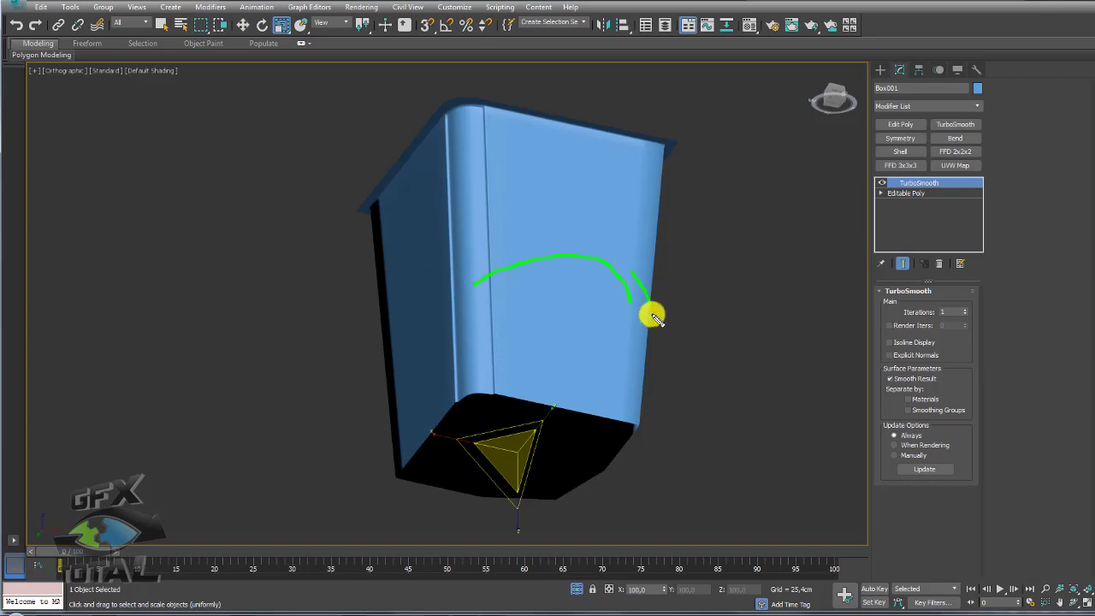
# - Delete TurboSmooth from the stack, returning to Editable Poly with edge wireframe shown
pyautogui.click(912, 195)
pyautogui.click(909, 182)
pyautogui.click(939, 263)
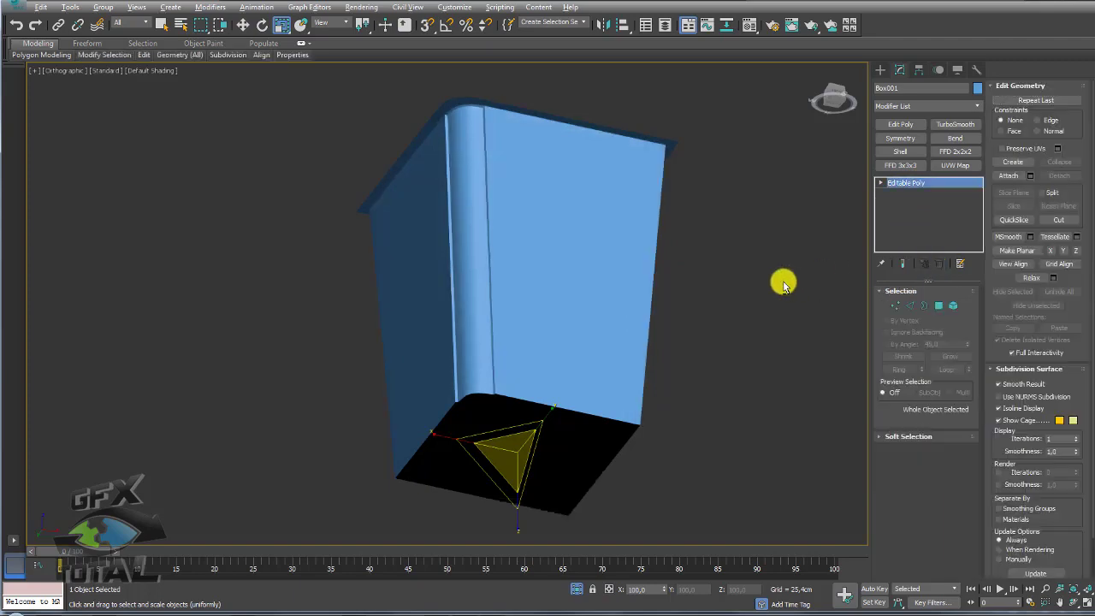
pyautogui.click(910, 305)
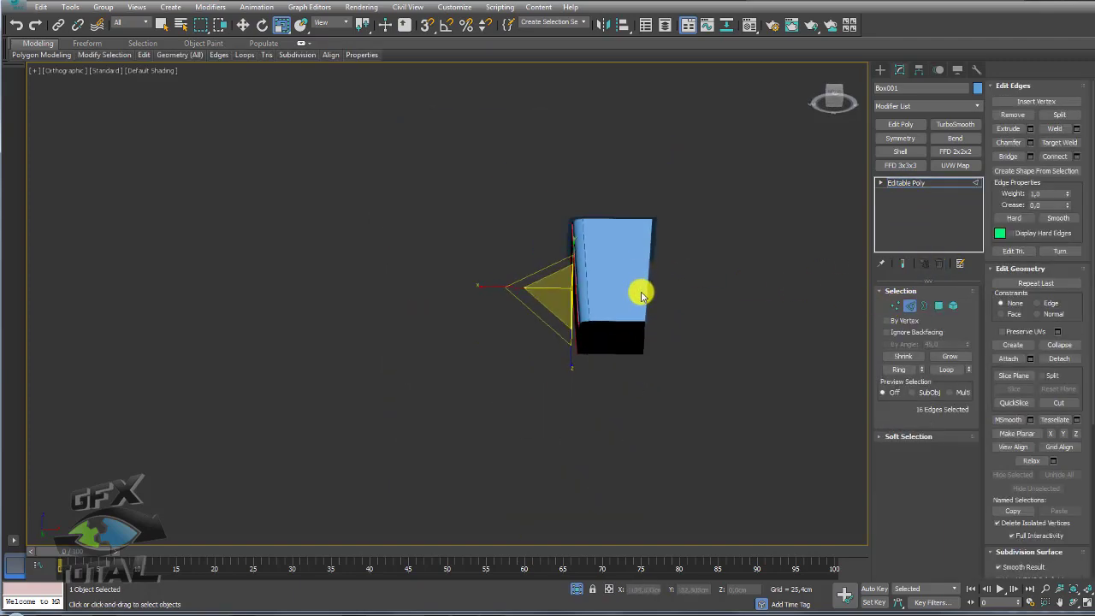
pyautogui.moveTo(642, 295)
pyautogui.keyDown('alt'); pyautogui.mouseDown(button='middle')
pyautogui.moveTo(633, 300)
pyautogui.moveTo(668, 308)
pyautogui.mouseUp(button='middle'); pyautogui.keyUp('alt')
pyautogui.press('F4')
pyautogui.scroll(3, 663, 310)
pyautogui.click(913, 186)
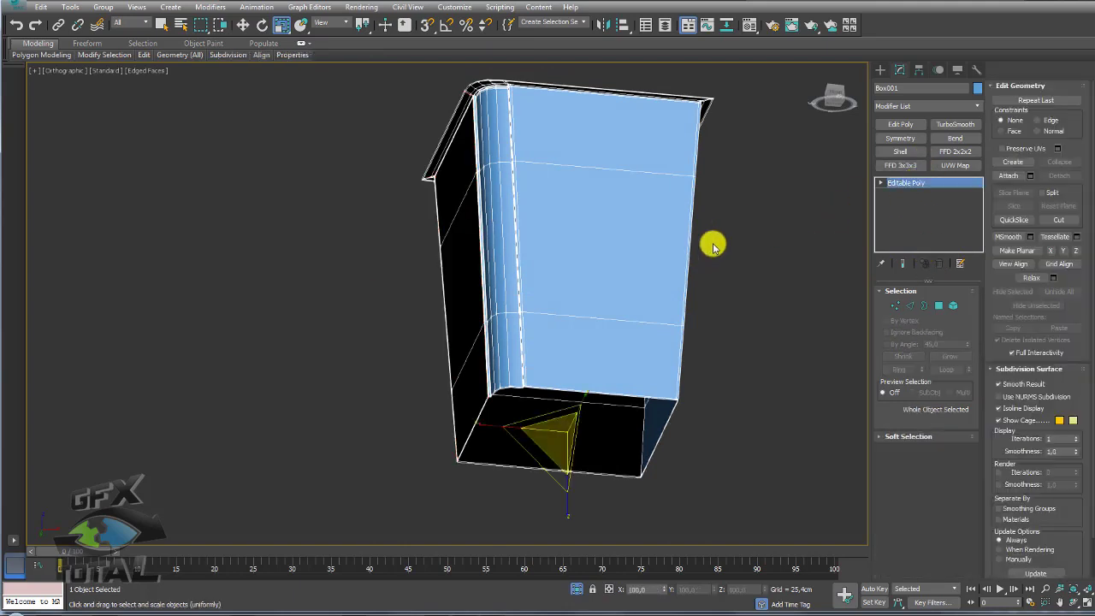
pyautogui.keyDown('alt'); pyautogui.moveTo(711, 245); pyautogui.dragTo(607, 296, button='middle'); pyautogui.keyUp('alt')
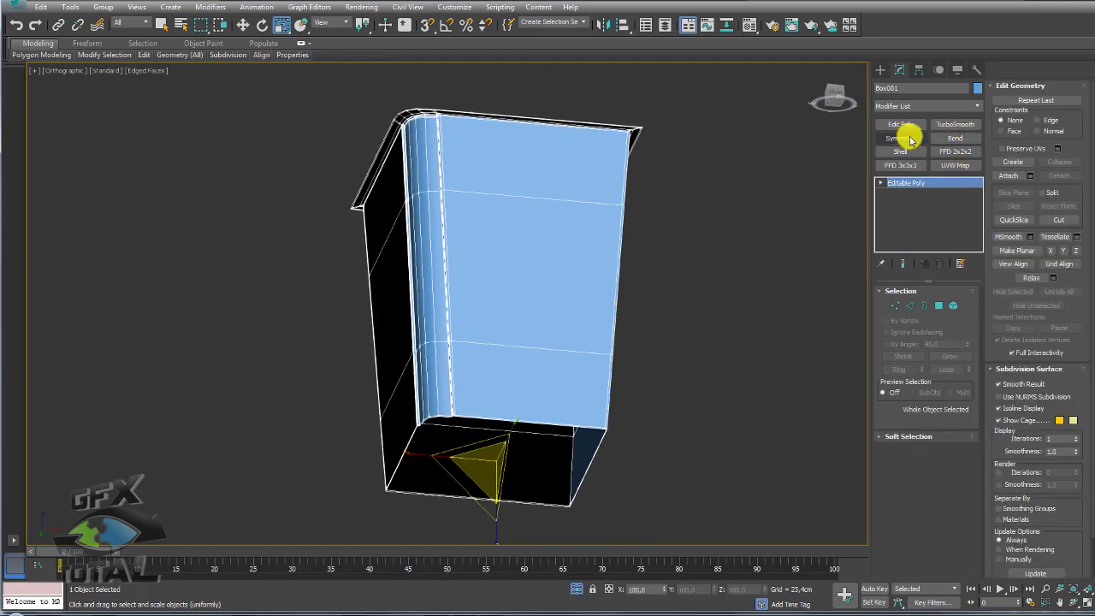
# - Browse the modifier list and close it without adding anything
pyautogui.click(977, 106)
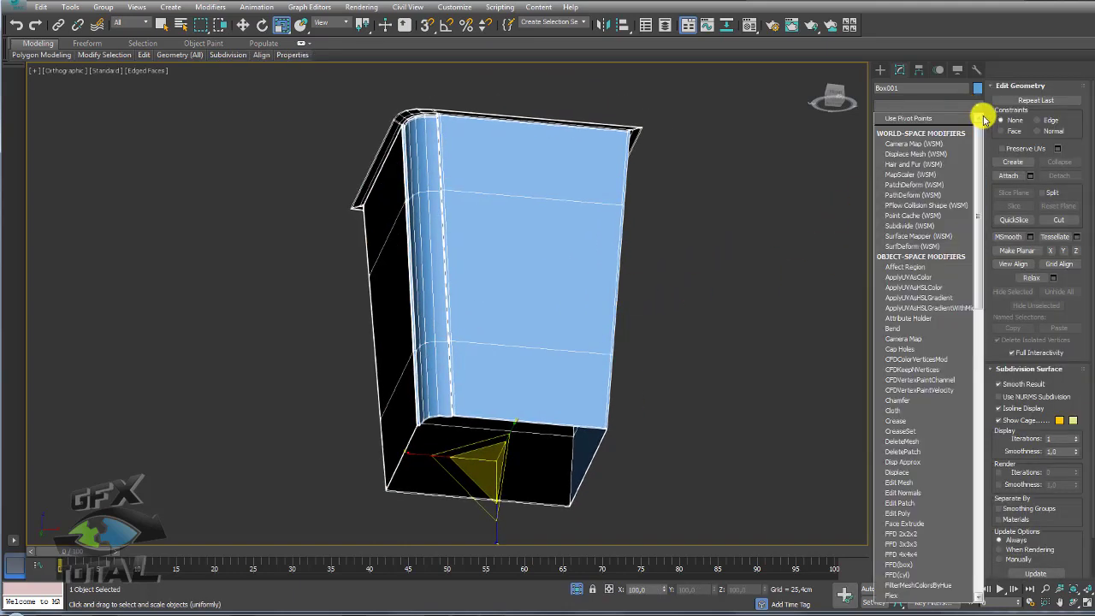
pyautogui.moveTo(978, 116); pyautogui.dragTo(978, 420)
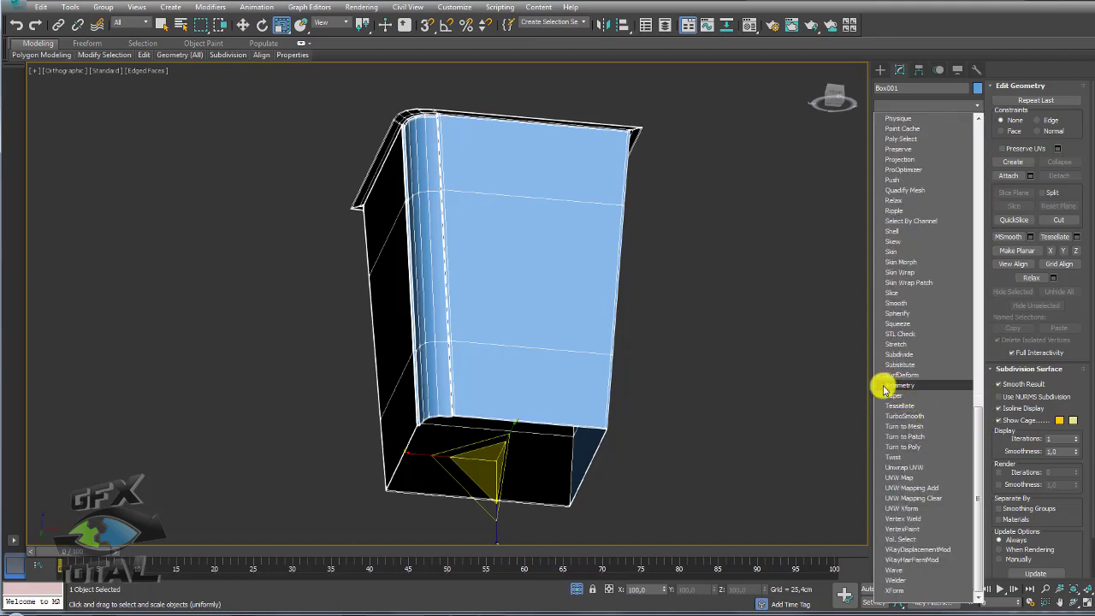
pyautogui.moveTo(979, 403); pyautogui.dragTo(978, 120)
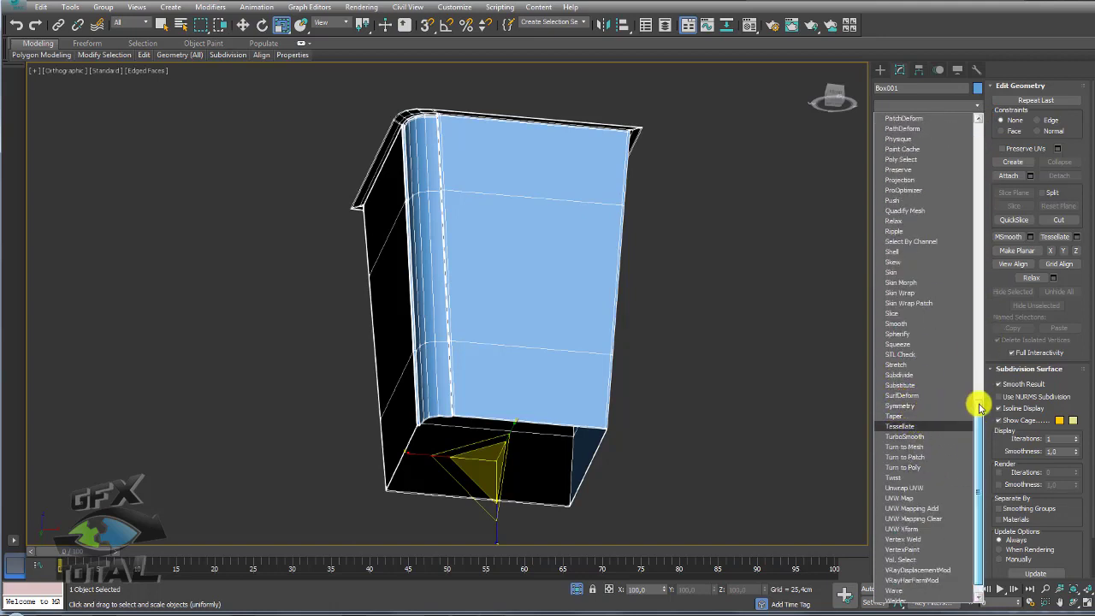
pyautogui.click(903, 69)
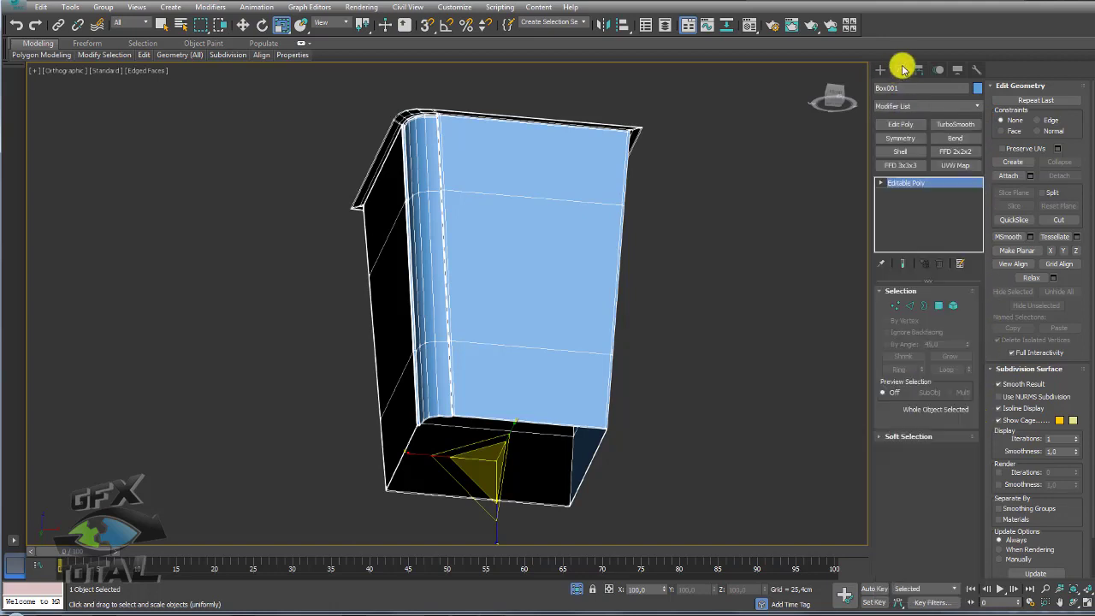
# - Add a Symmetry modifier flipped on X, then stack a second Symmetry above it
pyautogui.click(903, 137)
pyautogui.keyDown('alt'); pyautogui.moveTo(619, 301); pyautogui.dragTo(630, 313, button='middle'); pyautogui.keyUp('alt')
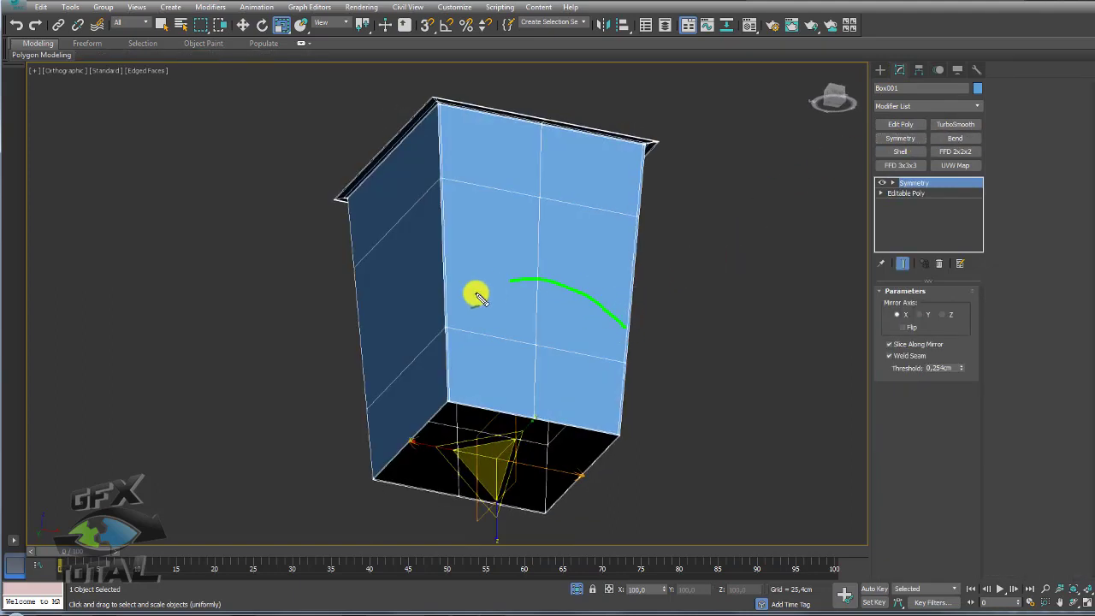
pyautogui.click(902, 327)
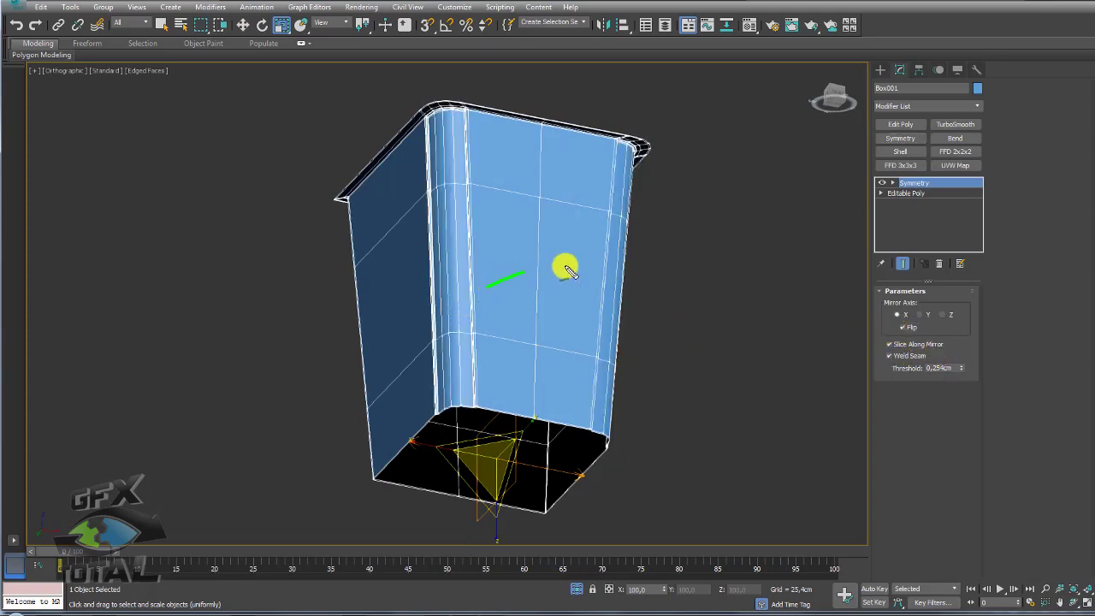
pyautogui.moveTo(677, 358)
pyautogui.keyDown('alt'); pyautogui.mouseDown(button='middle')
pyautogui.moveTo(581, 365)
pyautogui.moveTo(459, 309)
pyautogui.mouseUp(button='middle'); pyautogui.keyUp('alt')
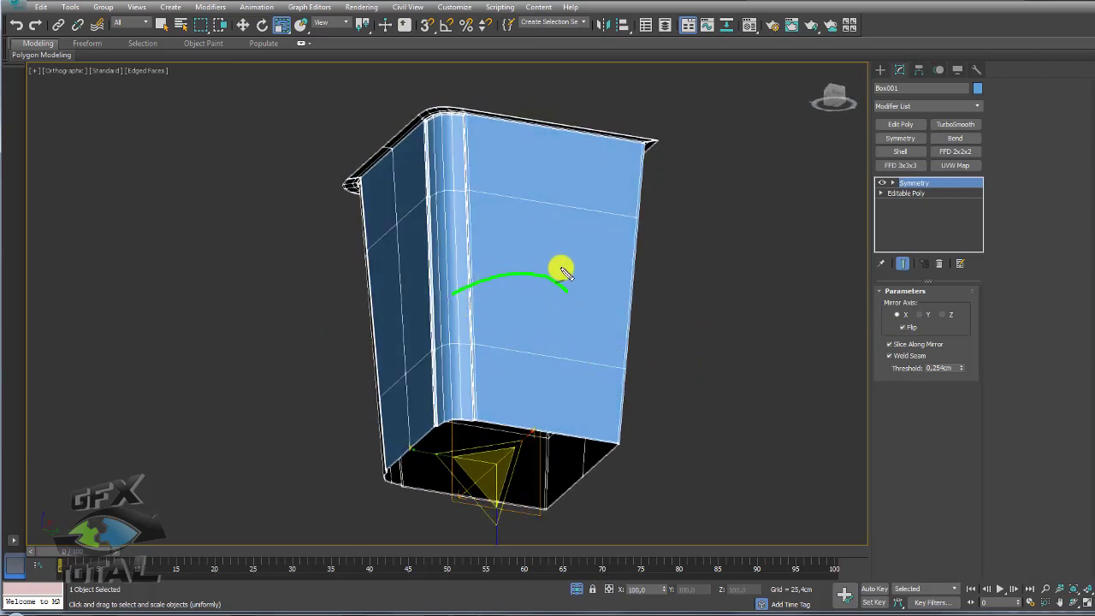
pyautogui.click(901, 137)
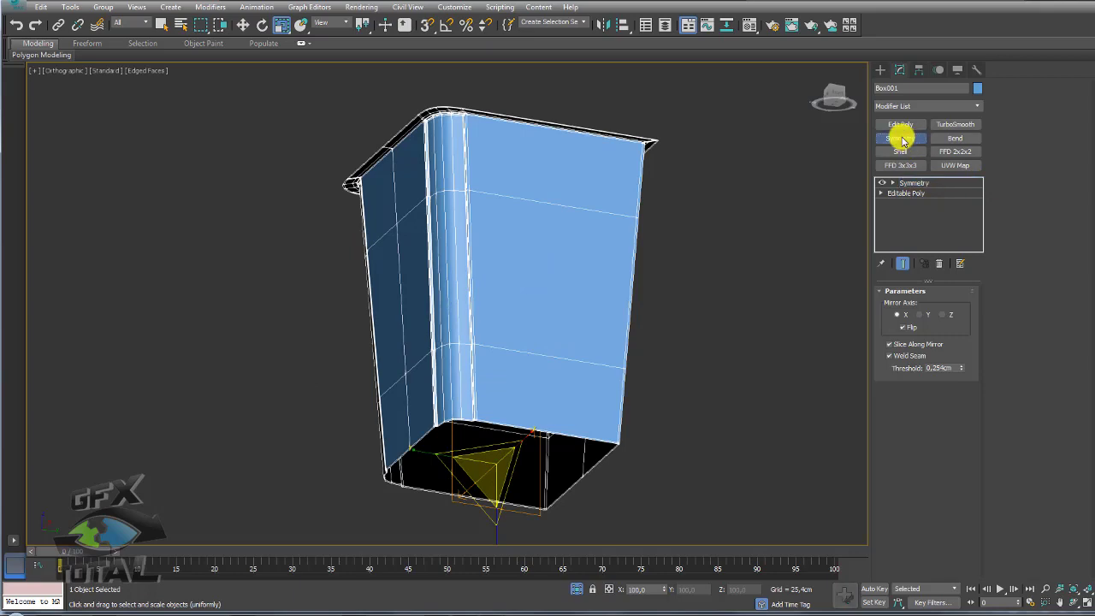
# - Set the second Symmetry's mirror axis to Y with Flip, then inspect the bin's bottom opening
pyautogui.click(919, 315)
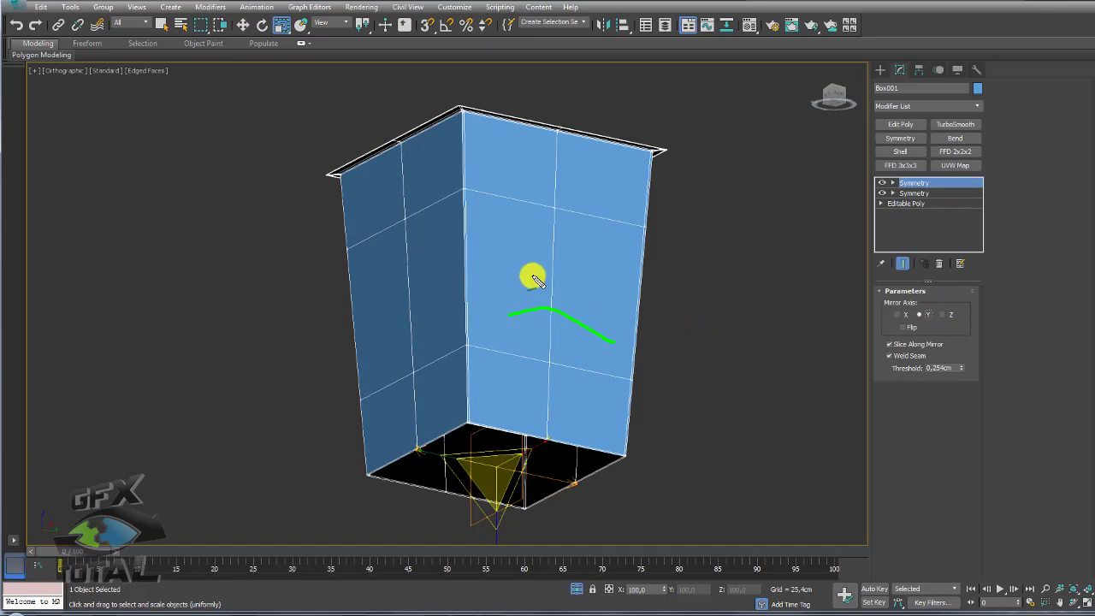
pyautogui.moveTo(526, 285); pyautogui.dragTo(518, 341)
pyautogui.click(903, 328)
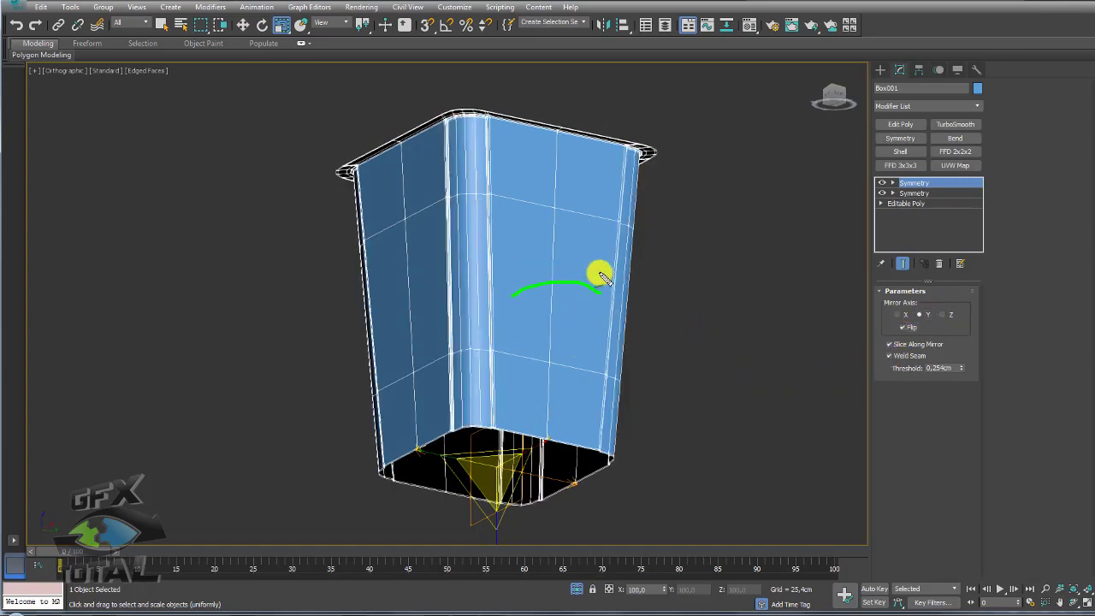
pyautogui.moveTo(633, 320)
pyautogui.keyDown('alt'); pyautogui.mouseDown(button='middle')
pyautogui.moveTo(679, 350)
pyautogui.moveTo(518, 251)
pyautogui.moveTo(588, 368)
pyautogui.moveTo(448, 262)
pyautogui.moveTo(478, 210)
pyautogui.mouseUp(button='middle'); pyautogui.keyUp('alt')
pyautogui.scroll(2, 489, 282)
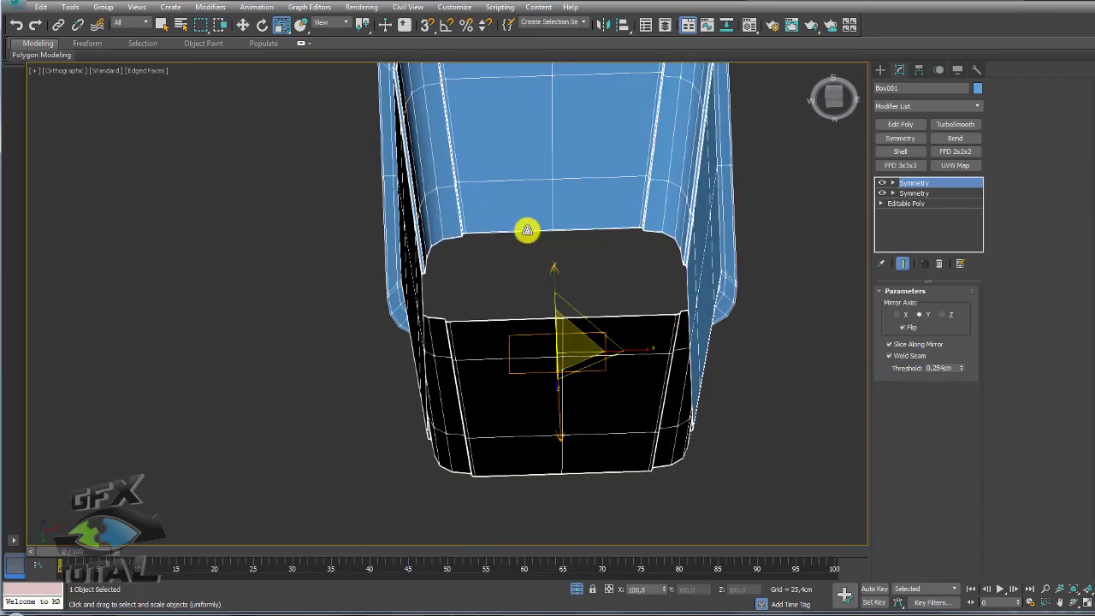
pyautogui.scroll(3, 525, 230)
pyautogui.moveTo(493, 256)
pyautogui.keyDown('alt'); pyautogui.mouseDown(button='middle')
pyautogui.moveTo(445, 228)
pyautogui.moveTo(631, 276)
pyautogui.mouseUp(button='middle'); pyautogui.keyUp('alt')
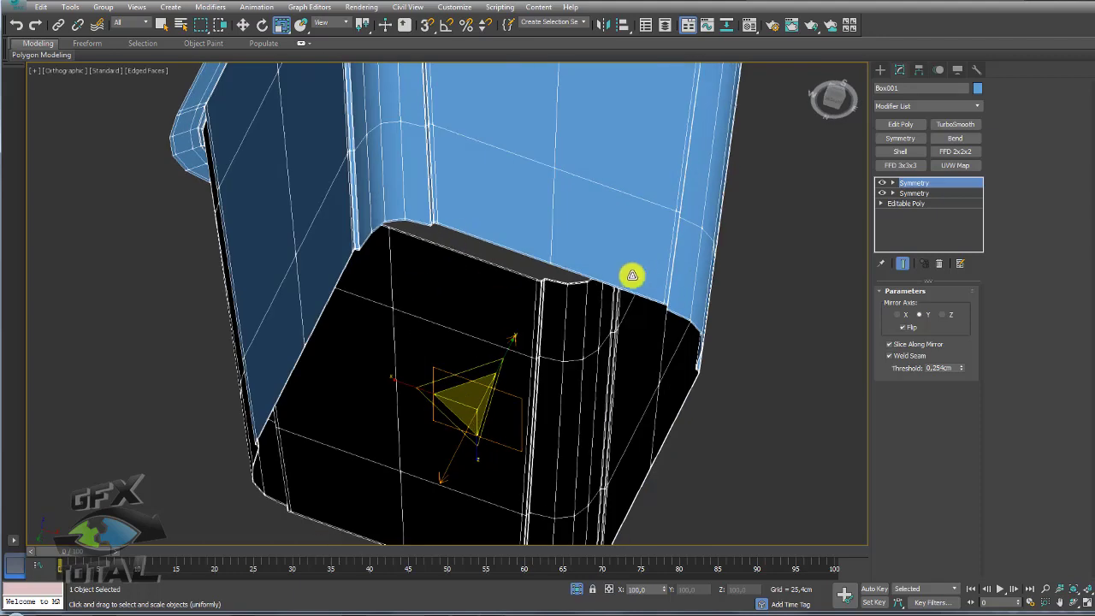
pyautogui.scroll(-3, 614, 266)
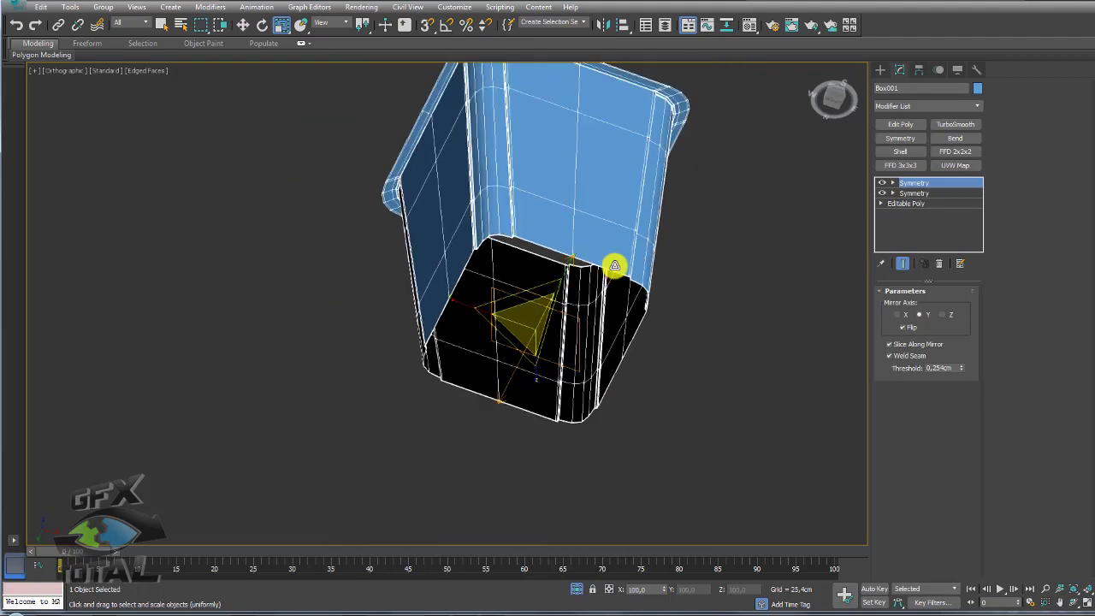
# - Add an Edit Poly modifier and bridge two opposite edges across the bottom opening
pyautogui.click(901, 124)
pyautogui.click(911, 388)
pyautogui.scroll(1, 552, 248)
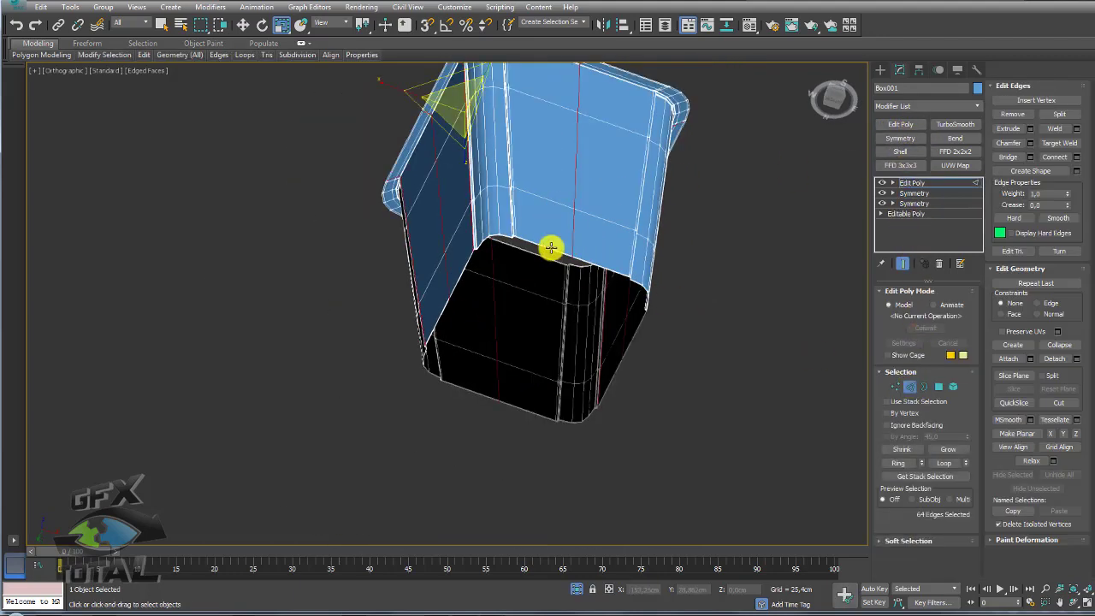
pyautogui.scroll(3, 544, 249)
pyautogui.click(544, 250)
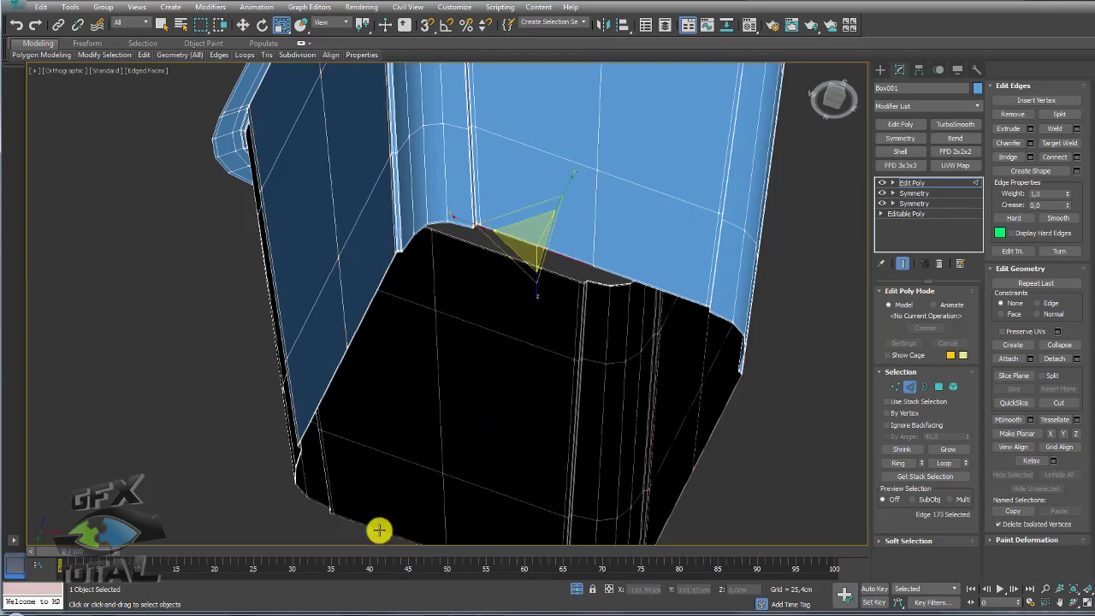
pyautogui.click(1008, 157)
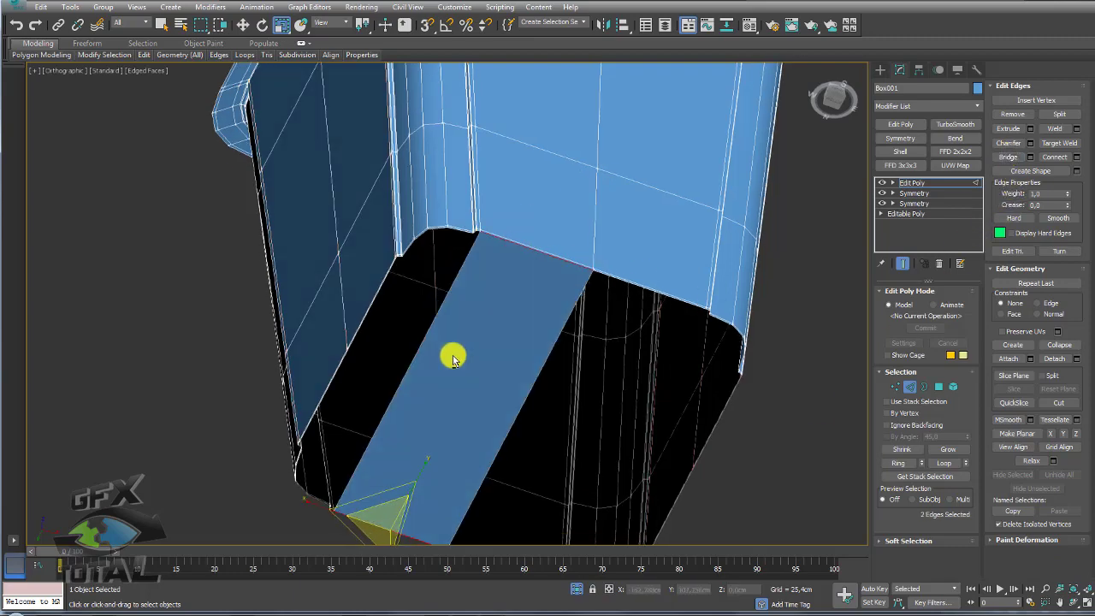
# - Connect new edges across the bottom strip and slide one toward the strip's left end
pyautogui.keyDown('alt'); pyautogui.moveTo(453, 355); pyautogui.dragTo(421, 356, button='middle'); pyautogui.keyUp('alt')
pyautogui.click(420, 356)
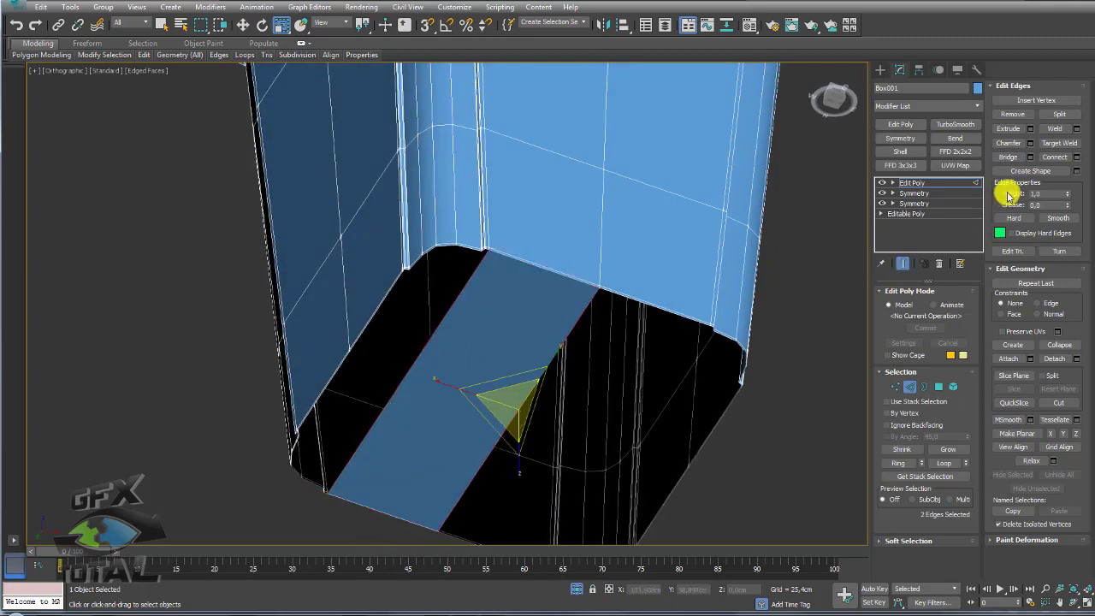
pyautogui.click(1055, 157)
pyautogui.moveTo(508, 357)
pyautogui.keyDown('alt'); pyautogui.mouseDown(button='middle')
pyautogui.moveTo(597, 362)
pyautogui.moveTo(519, 347)
pyautogui.mouseUp(button='middle'); pyautogui.keyUp('alt')
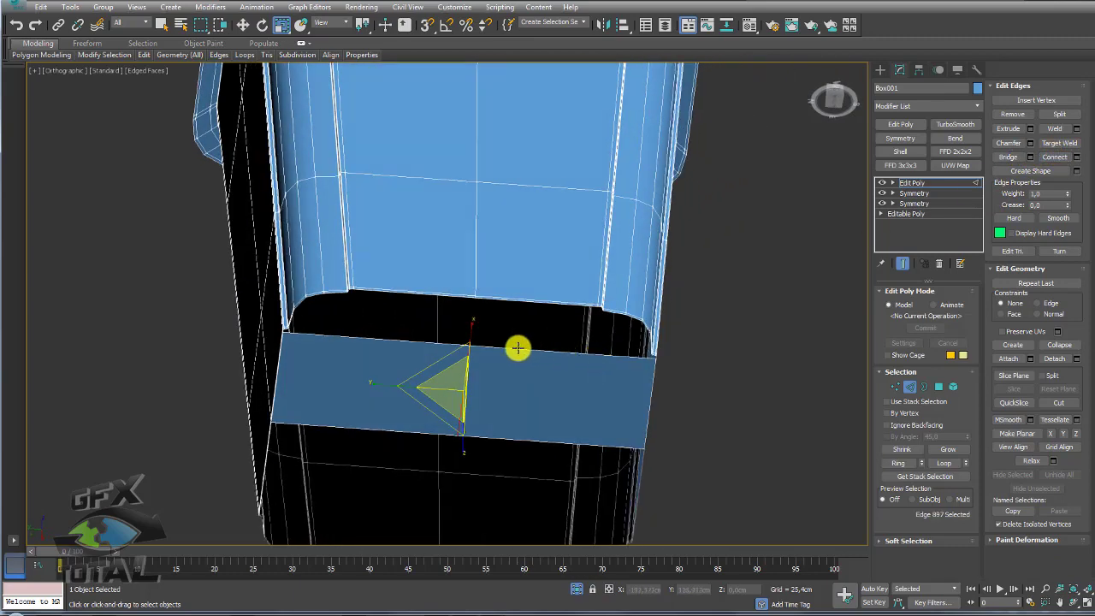
pyautogui.click(384, 342)
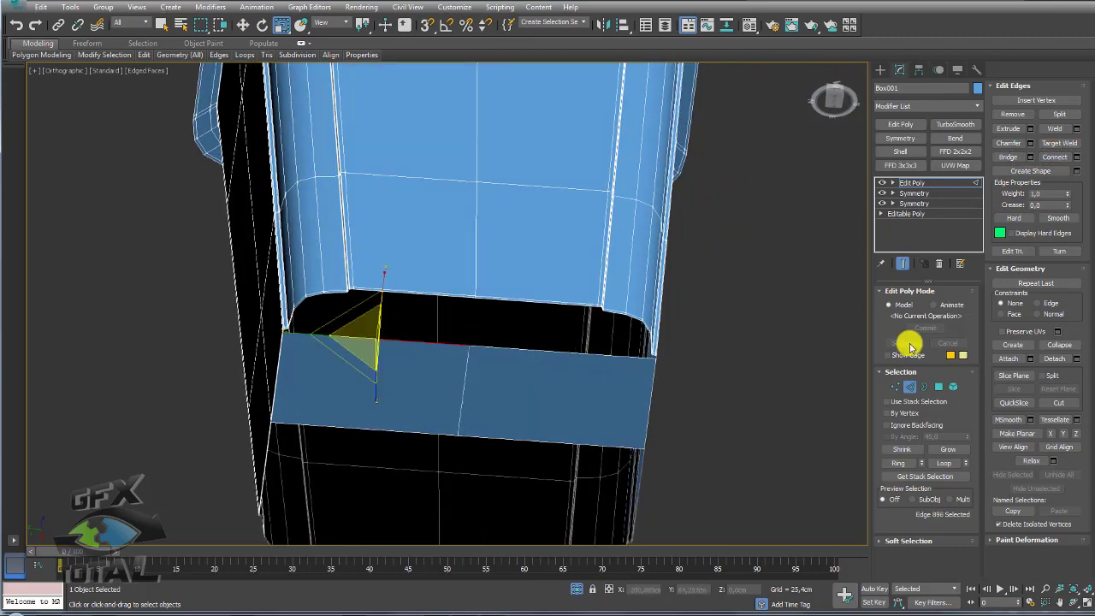
pyautogui.click(898, 463)
pyautogui.click(1064, 157)
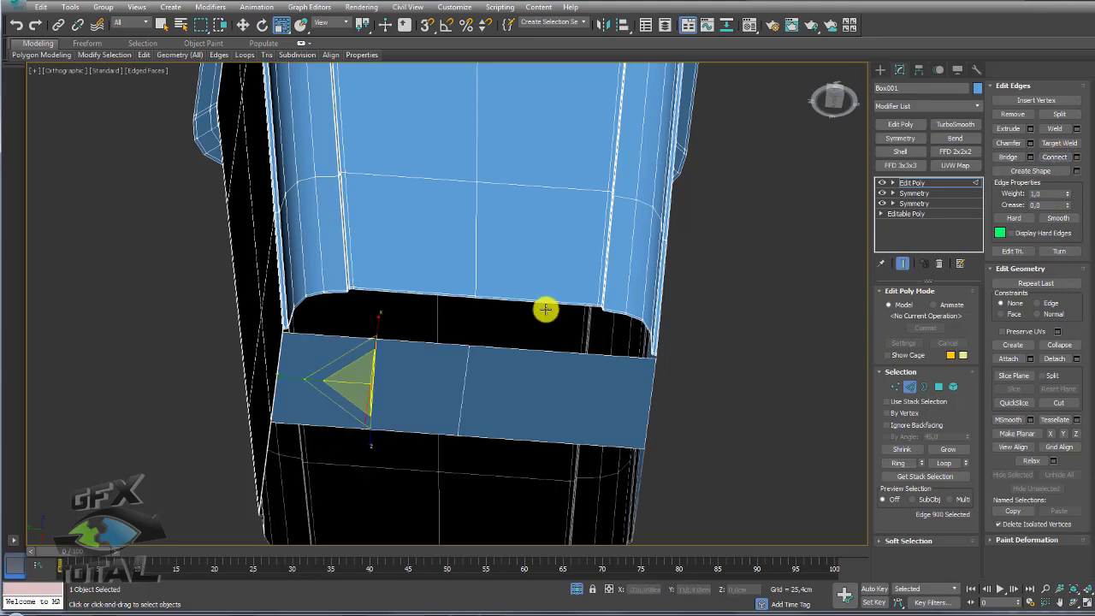
pyautogui.press('w')
pyautogui.moveTo(332, 383); pyautogui.dragTo(275, 378)
# - Bridge the strip's lower edge to the gap edge, filling the black gap with a polygon
pyautogui.scroll(2, 371, 345)
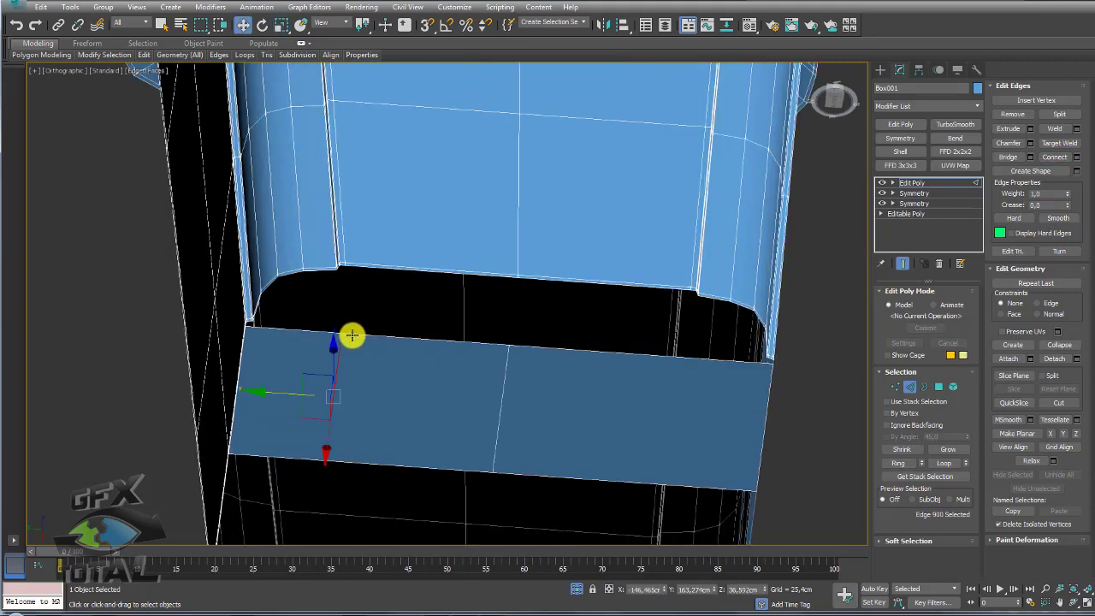
pyautogui.scroll(2, 352, 335)
pyautogui.click(369, 334)
pyautogui.keyDown('ctrl'); pyautogui.click(416, 202); pyautogui.keyUp('ctrl')
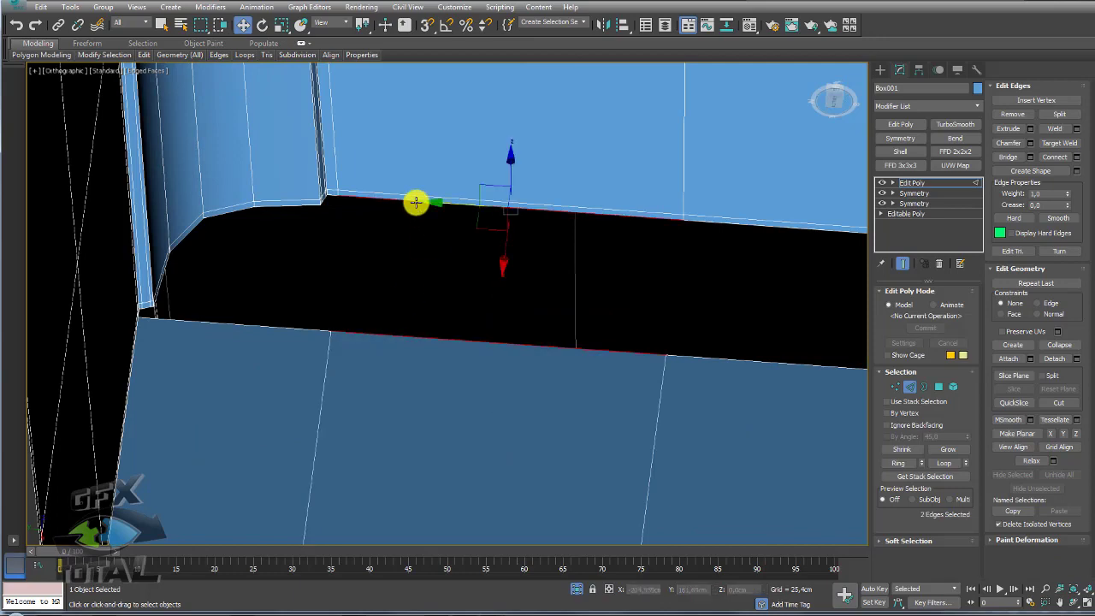
pyautogui.click(1008, 156)
# - Select the gap's edges with their floor ring and connect new edges across the floor
pyautogui.scroll(2, 257, 278)
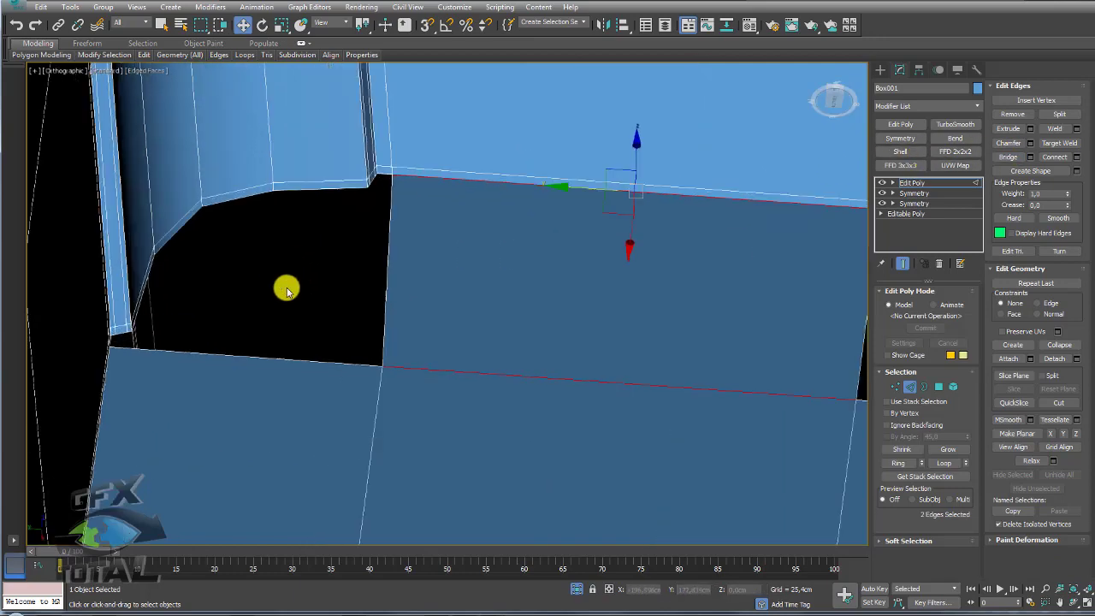
pyautogui.moveTo(287, 291)
pyautogui.keyDown('alt'); pyautogui.mouseDown(button='middle')
pyautogui.moveTo(269, 311)
pyautogui.moveTo(406, 294)
pyautogui.moveTo(454, 225)
pyautogui.moveTo(501, 248)
pyautogui.moveTo(621, 214)
pyautogui.mouseUp(button='middle'); pyautogui.keyUp('alt')
pyautogui.moveTo(577, 199); pyautogui.dragTo(707, 238)
pyautogui.moveTo(557, 234); pyautogui.dragTo(439, 240, button='middle')
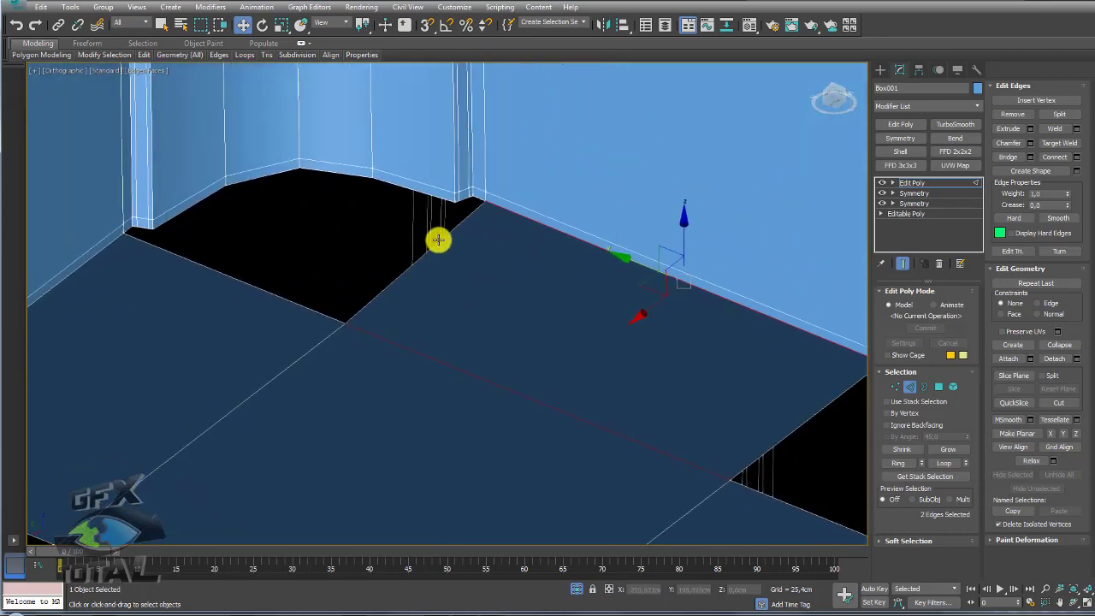
pyautogui.click(445, 236)
pyautogui.keyDown('ctrl'); pyautogui.click(236, 279); pyautogui.keyUp('ctrl')
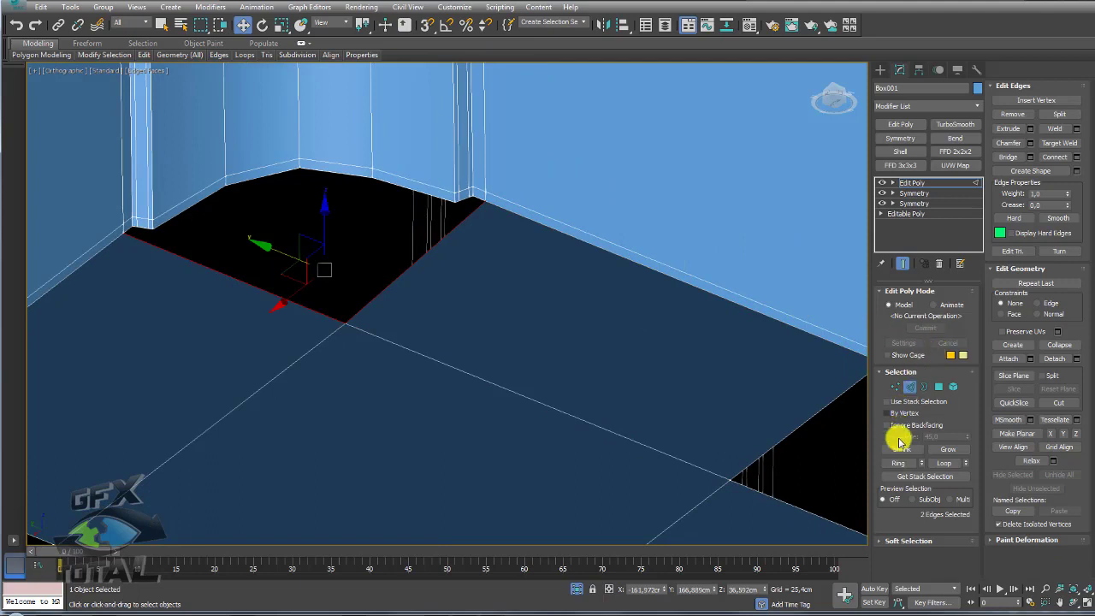
pyautogui.click(898, 463)
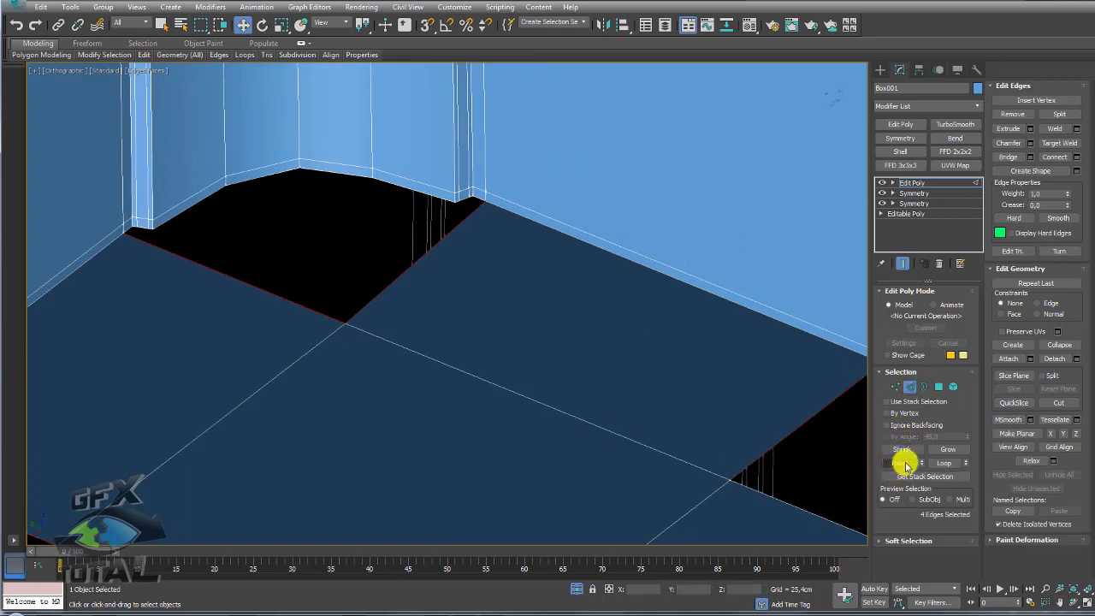
pyautogui.click(1070, 157)
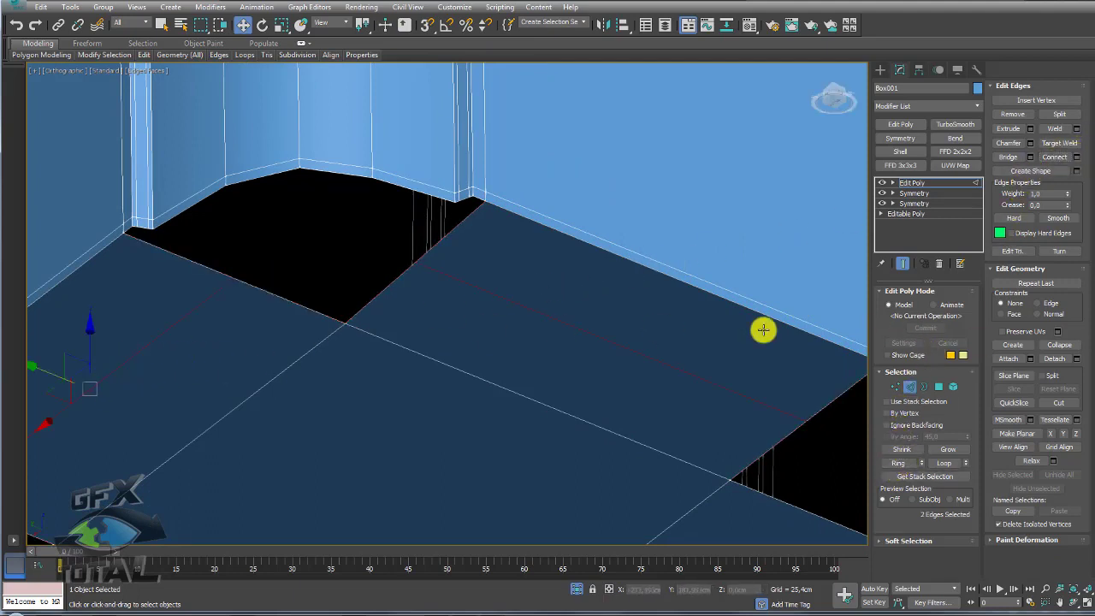
# - Undo the floor connection and reconnect it with two edges pinched toward the wall
pyautogui.hotkey('ctrl', 'z')
pyautogui.click(1076, 158)
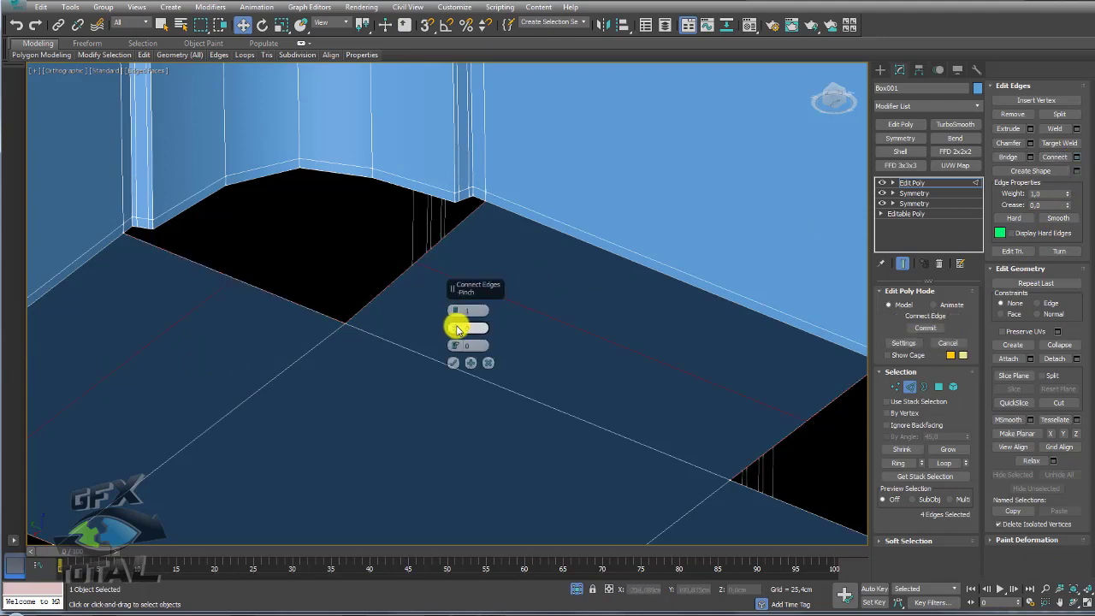
pyautogui.moveTo(455, 327); pyautogui.dragTo(453, 168)
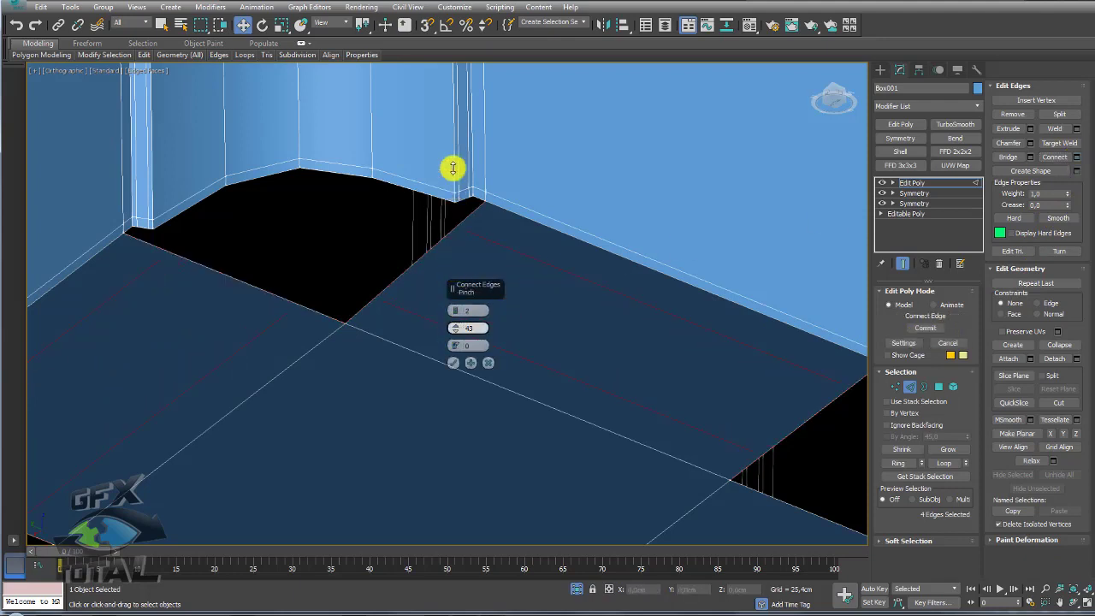
pyautogui.click(453, 366)
# - Connect the corner floor edge ring with two edges at Pinch 75
pyautogui.click(476, 210)
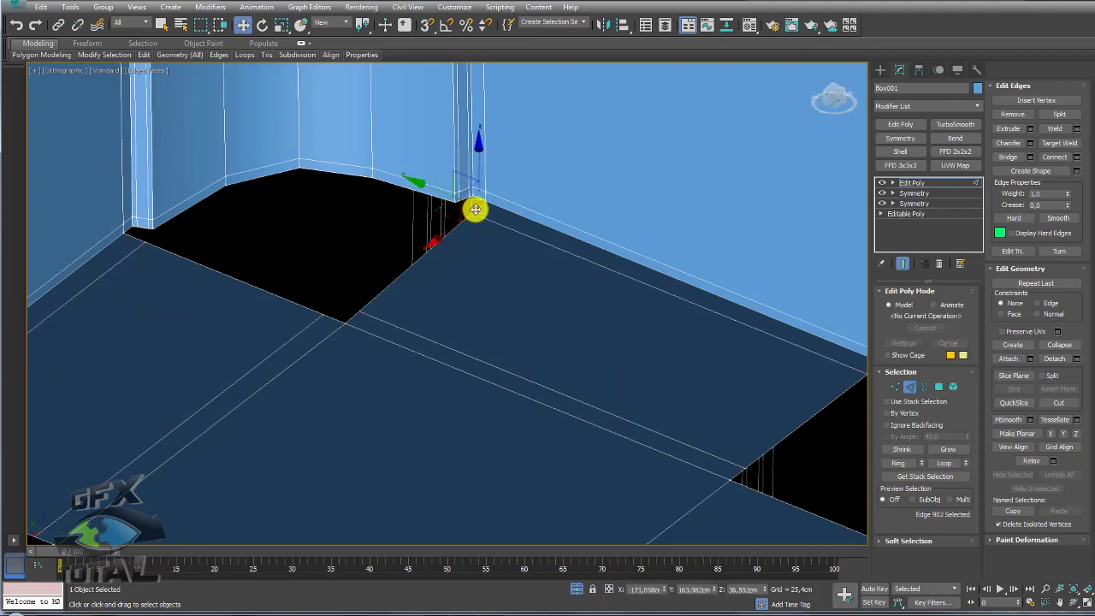
pyautogui.scroll(3, 476, 211)
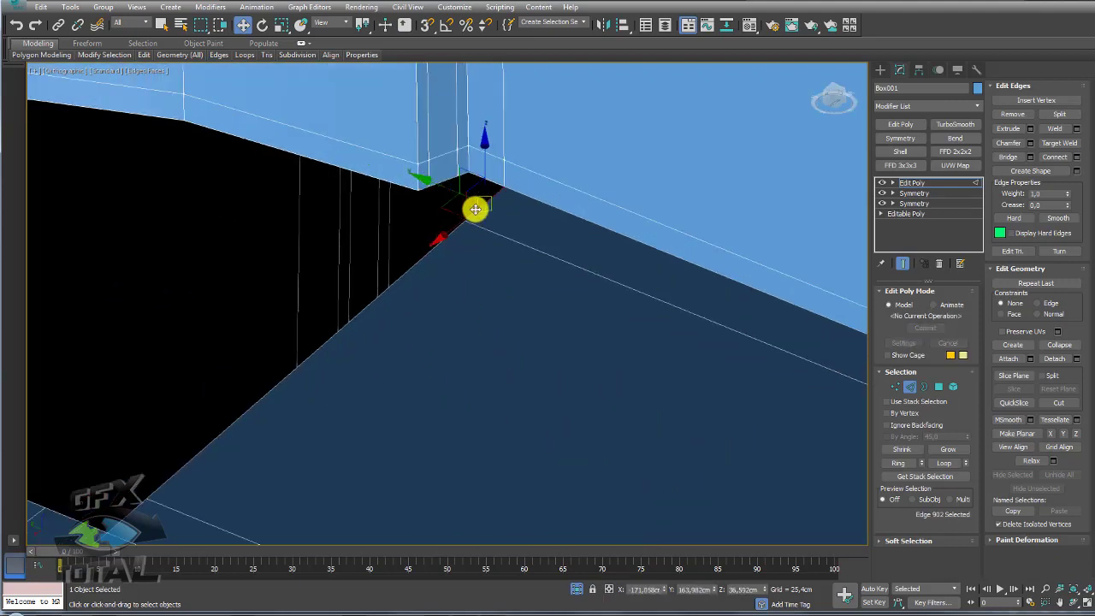
pyautogui.click(899, 462)
pyautogui.click(1075, 157)
pyautogui.click(467, 328)
pyautogui.write('75')
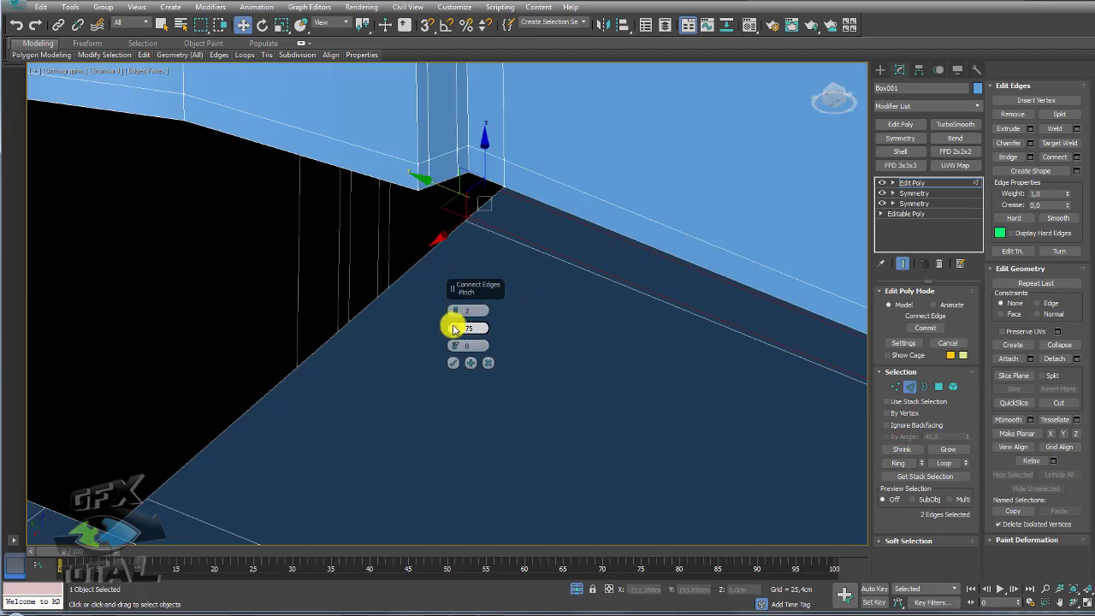
pyautogui.click(454, 363)
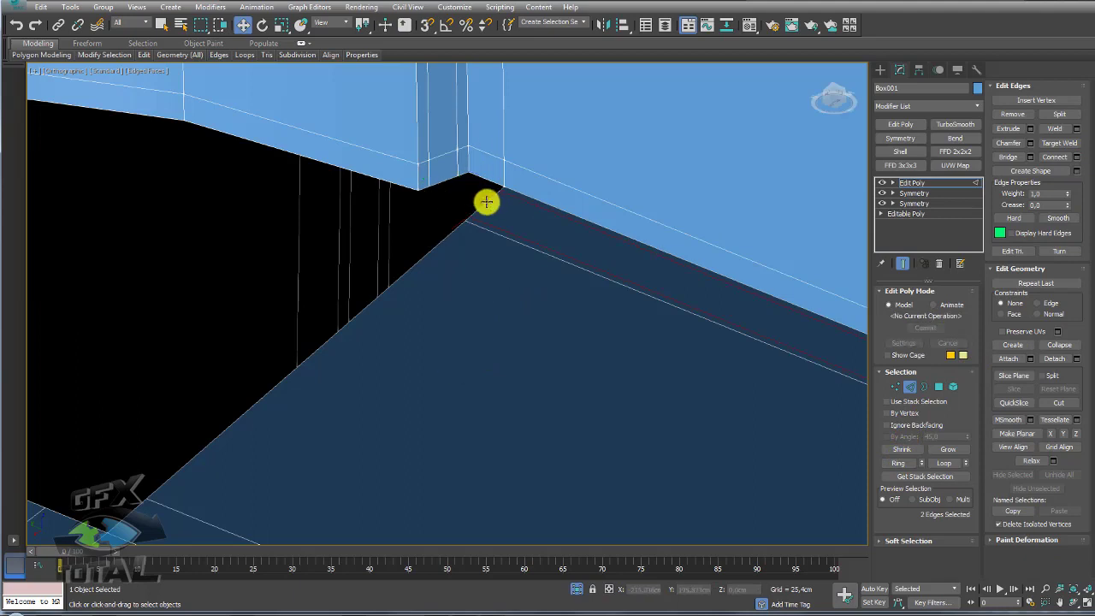
# - Chamfer the selected wall-corner edges into a narrow bevel
pyautogui.click(486, 202)
pyautogui.keyDown('alt'); pyautogui.moveTo(486, 202); pyautogui.dragTo(504, 186, button='middle'); pyautogui.keyUp('alt')
pyautogui.keyDown('shift'); pyautogui.click(432, 151); pyautogui.keyUp('shift')
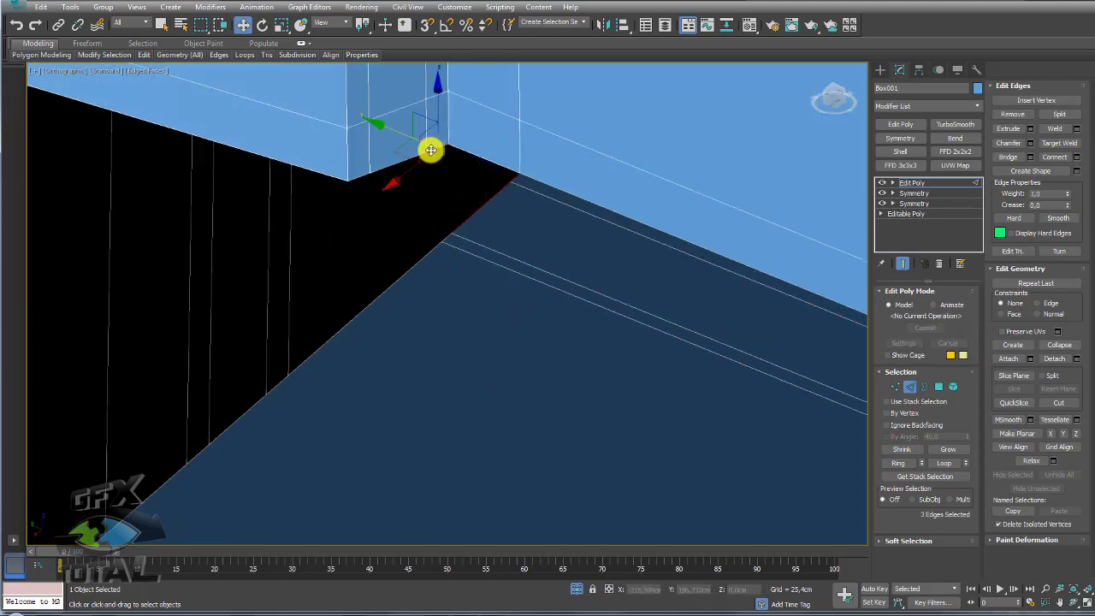
pyautogui.keyDown('ctrl'); pyautogui.click(360, 176); pyautogui.keyUp('ctrl')
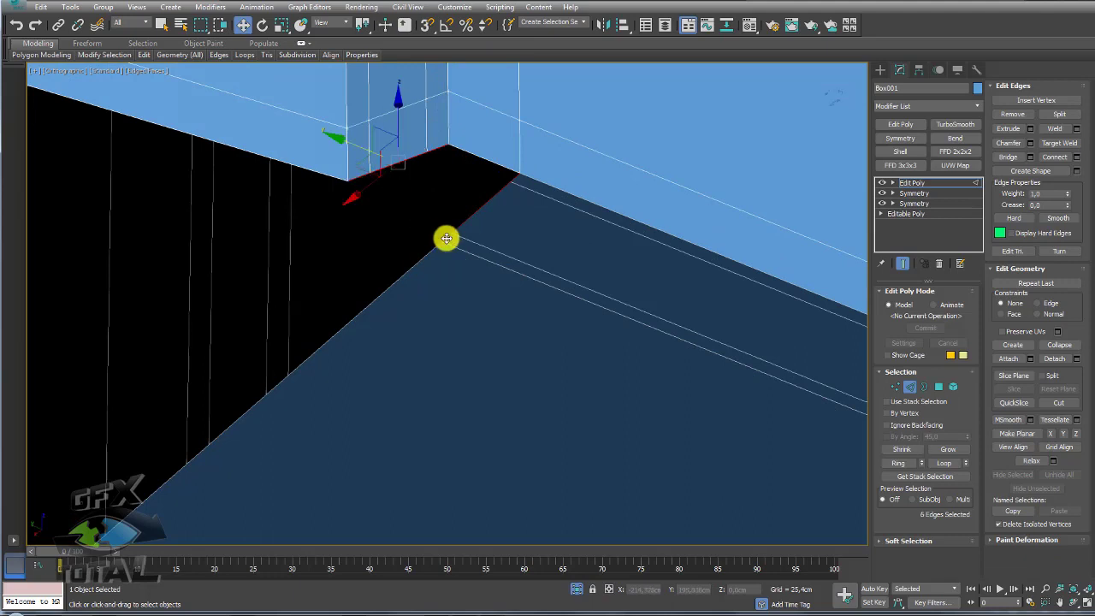
pyautogui.click(1008, 144)
pyautogui.moveTo(473, 243)
pyautogui.keyDown('alt'); pyautogui.mouseDown(button='middle')
pyautogui.moveTo(509, 258)
pyautogui.moveTo(289, 316)
pyautogui.moveTo(320, 306)
pyautogui.moveTo(320, 288)
pyautogui.mouseUp(button='middle'); pyautogui.keyUp('alt')
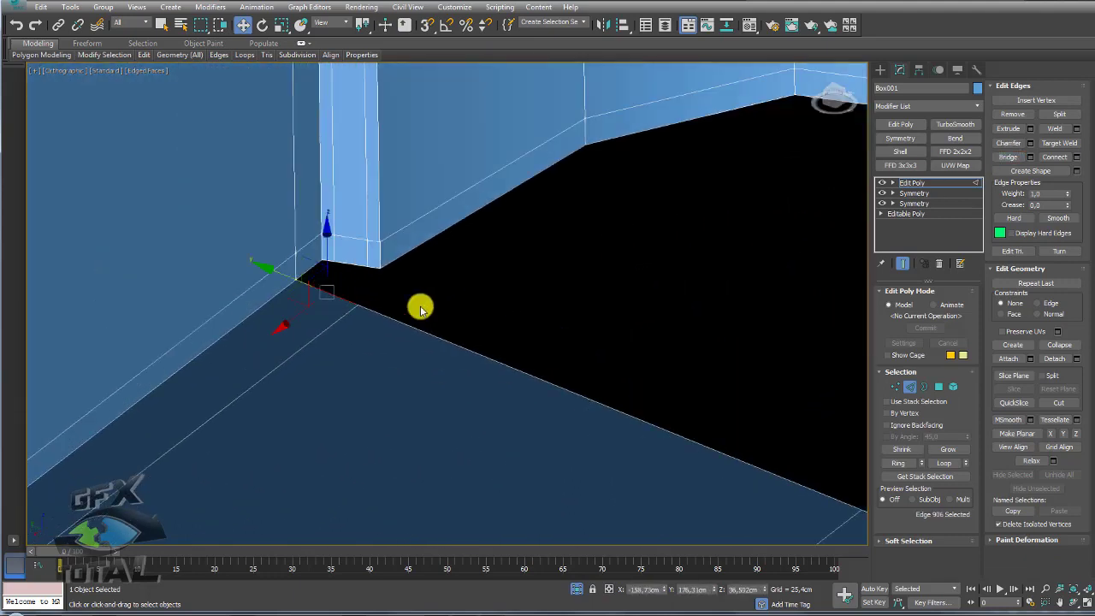
pyautogui.click(897, 463)
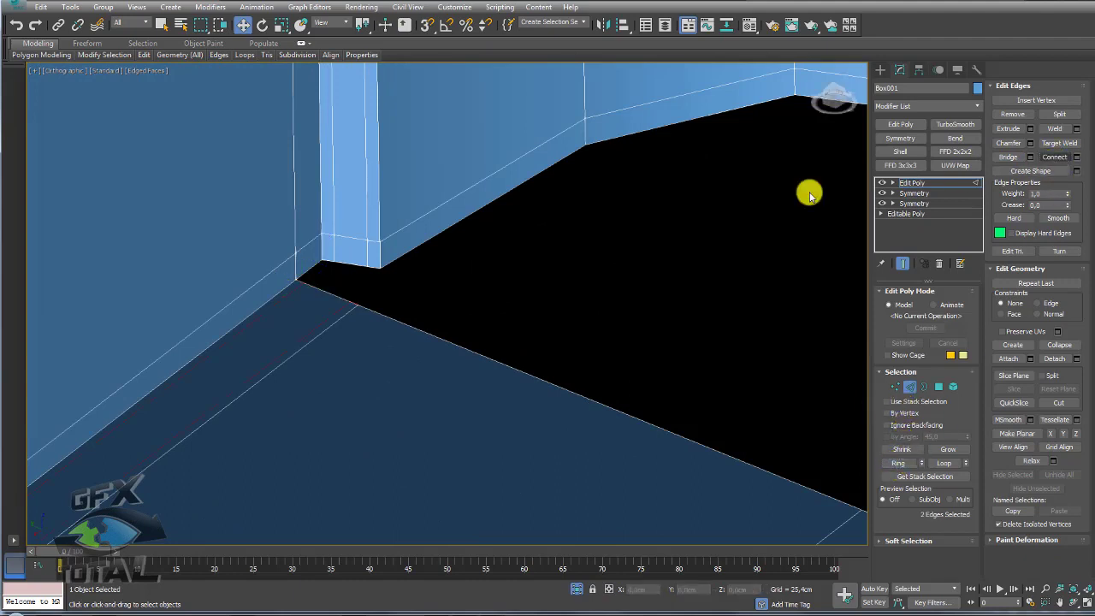
pyautogui.click(321, 285)
pyautogui.click(334, 264)
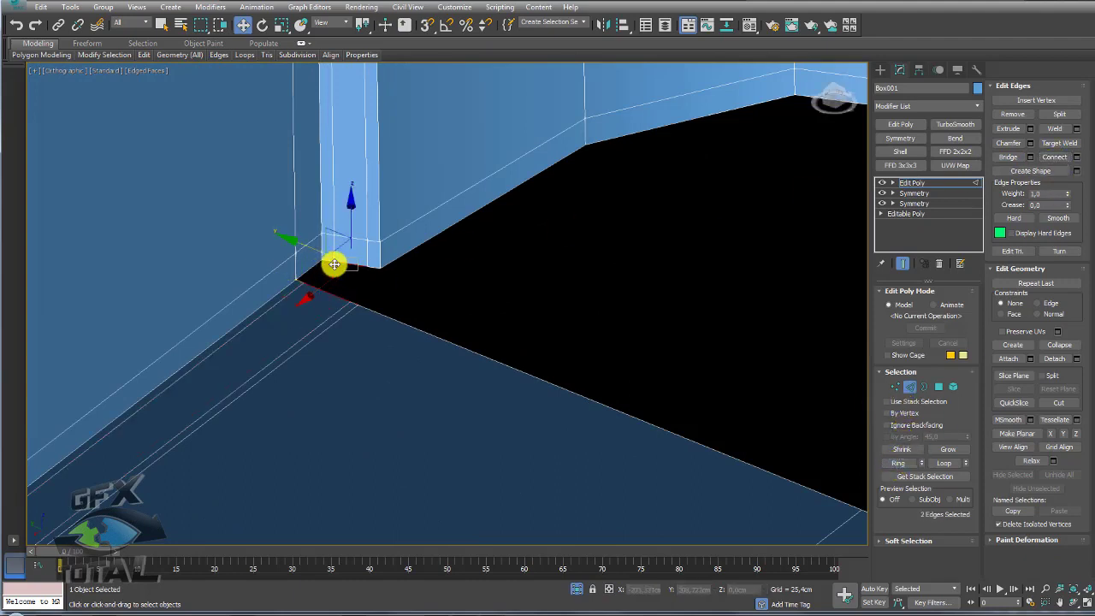
pyautogui.keyDown('ctrl'); pyautogui.click(371, 269); pyautogui.keyUp('ctrl')
pyautogui.keyDown('ctrl'); pyautogui.click(312, 285); pyautogui.keyUp('ctrl')
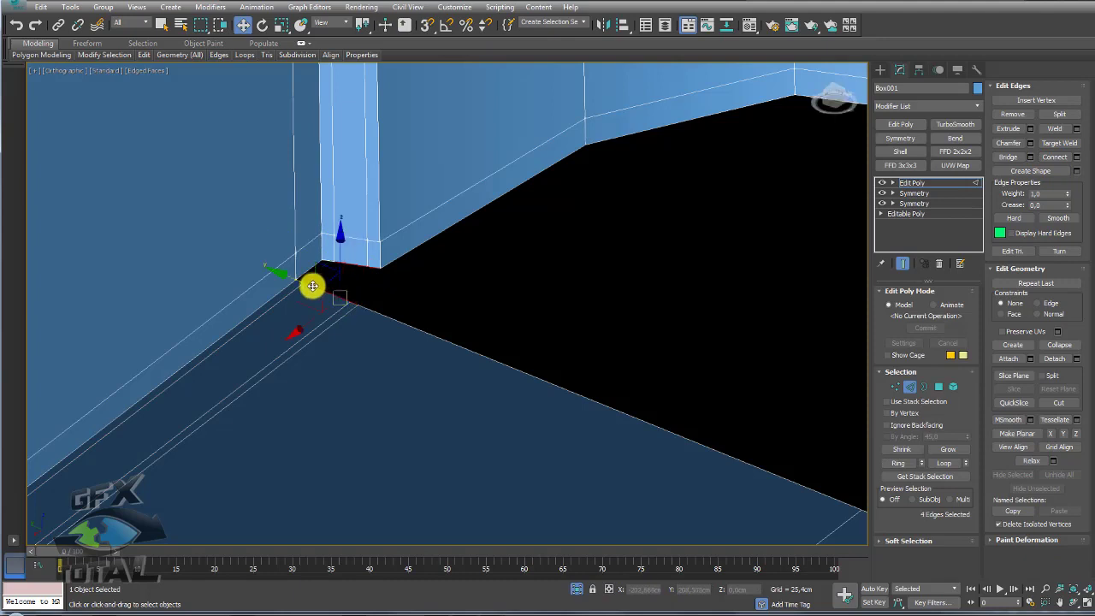
pyautogui.keyDown('ctrl'); pyautogui.click(330, 255); pyautogui.keyUp('ctrl')
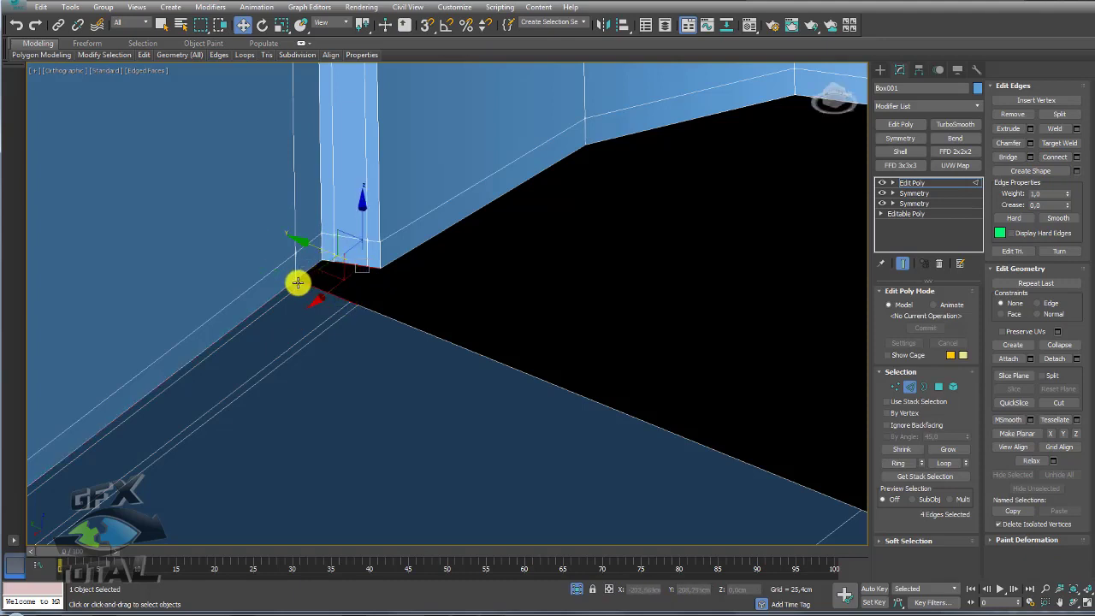
pyautogui.keyDown('ctrl'); pyautogui.click(297, 283); pyautogui.keyUp('ctrl')
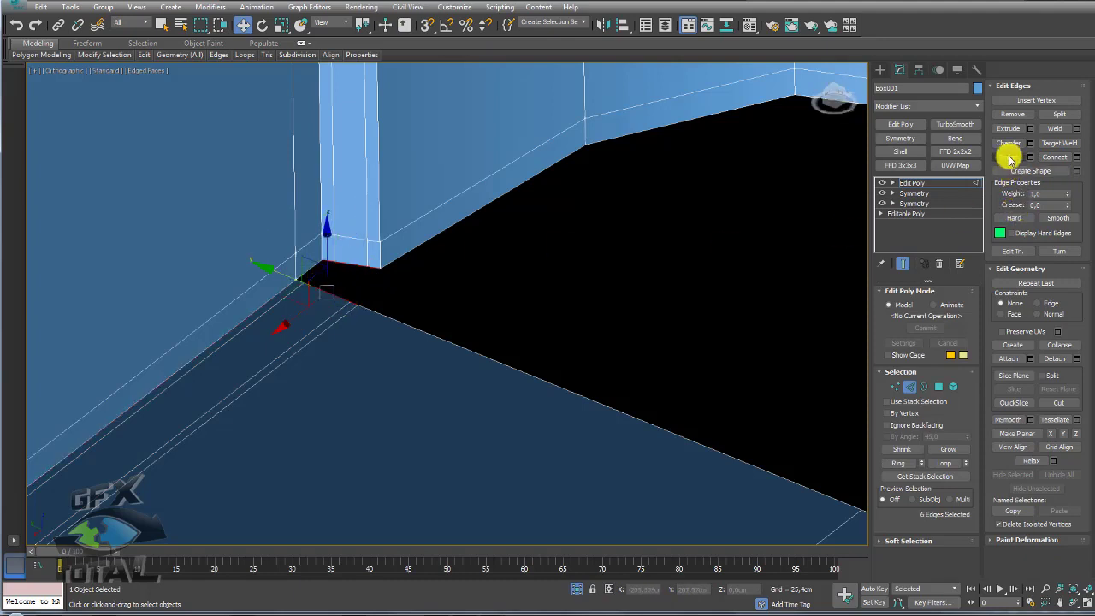
pyautogui.moveTo(440, 264)
pyautogui.keyDown('alt'); pyautogui.mouseDown(button='middle')
pyautogui.moveTo(436, 254)
pyautogui.moveTo(554, 205)
pyautogui.mouseUp(button='middle'); pyautogui.keyUp('alt')
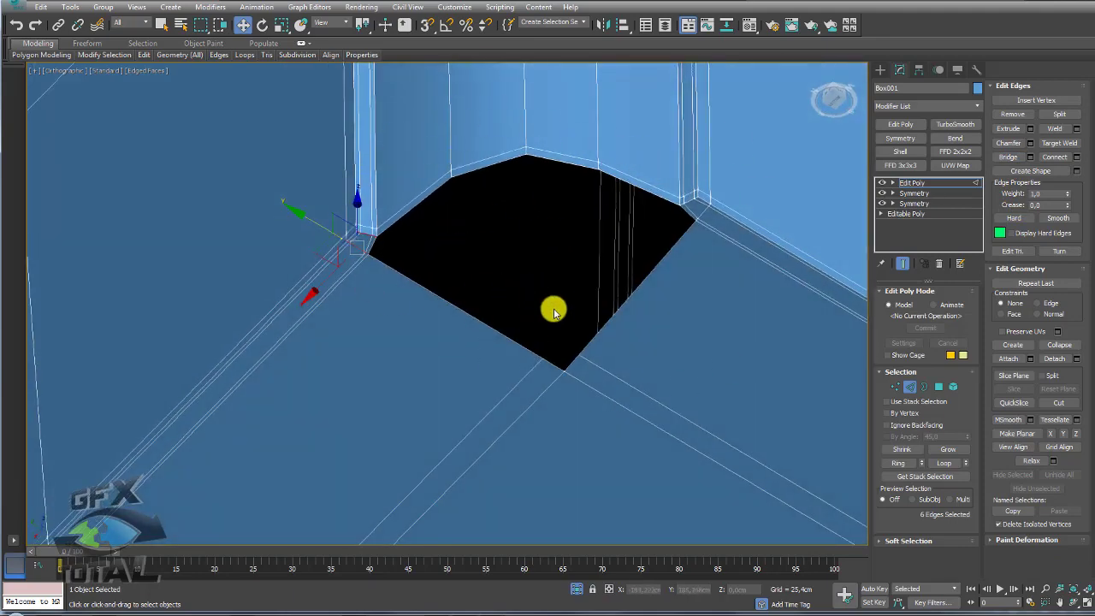
pyautogui.click(548, 365)
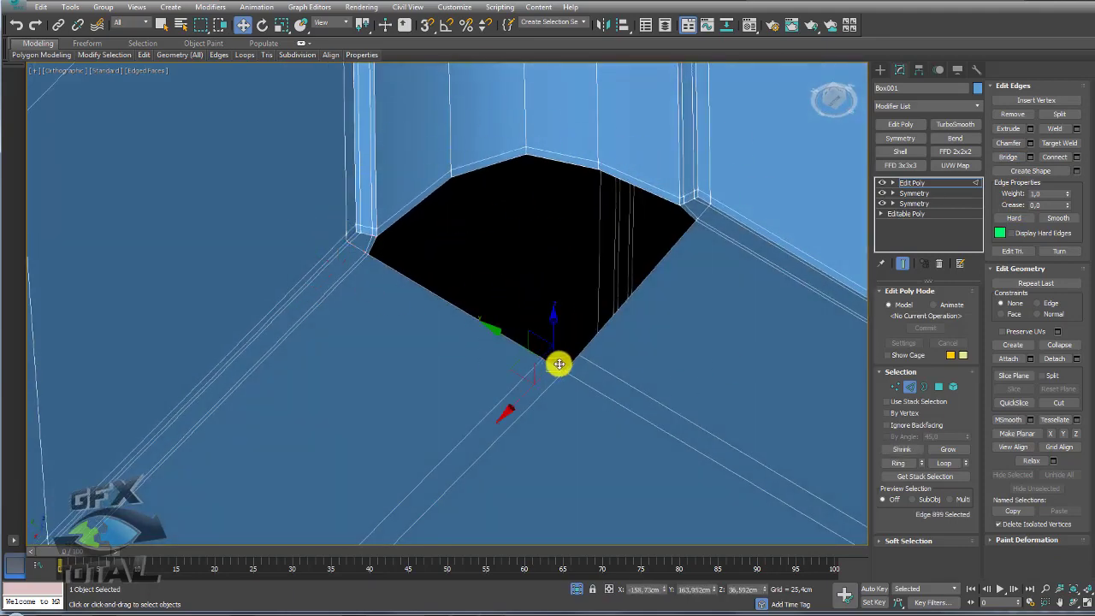
pyautogui.scroll(2, 558, 365)
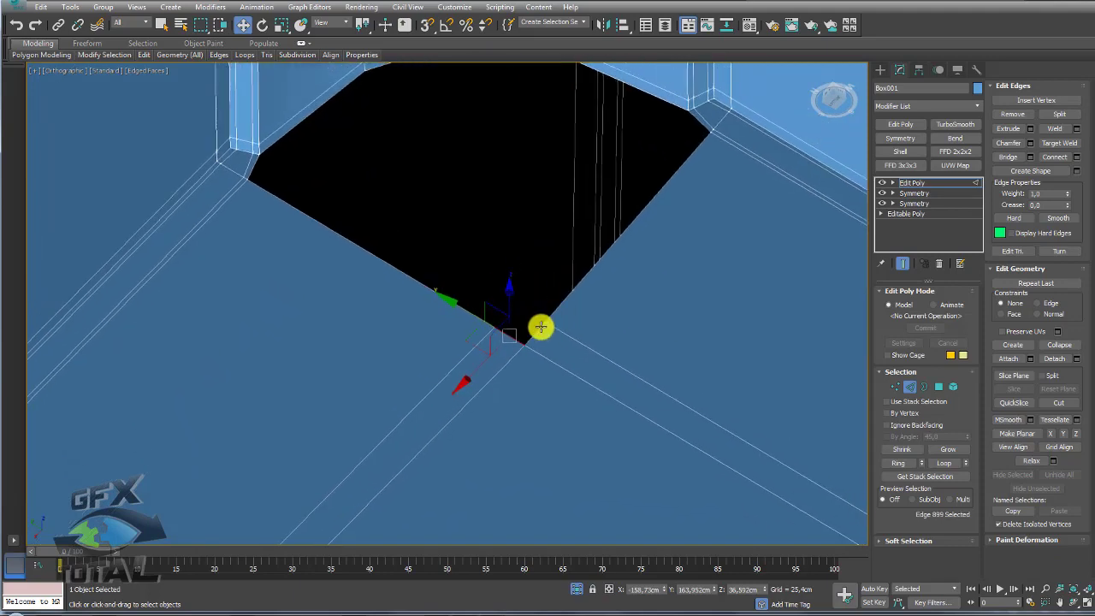
# - Move the two corner notch edges upward and collapse them into a single vertex
pyautogui.keyDown('ctrl'); pyautogui.click(540, 325); pyautogui.keyUp('ctrl')
pyautogui.keyDown('alt'); pyautogui.moveTo(540, 327); pyautogui.dragTo(540, 283, button='middle'); pyautogui.keyUp('alt')
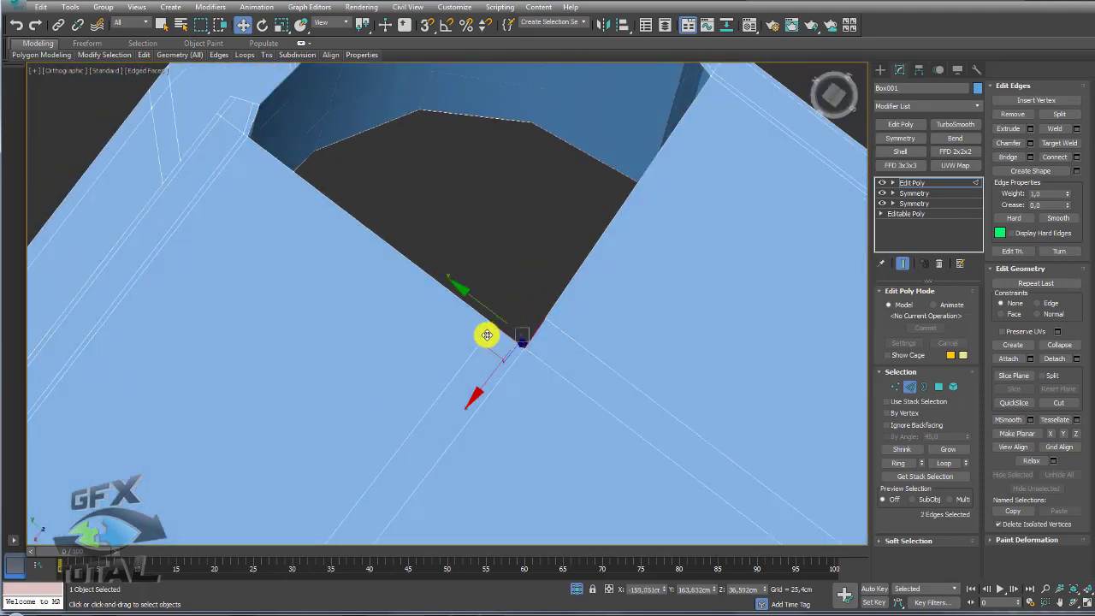
pyautogui.moveTo(481, 333); pyautogui.dragTo(483, 299)
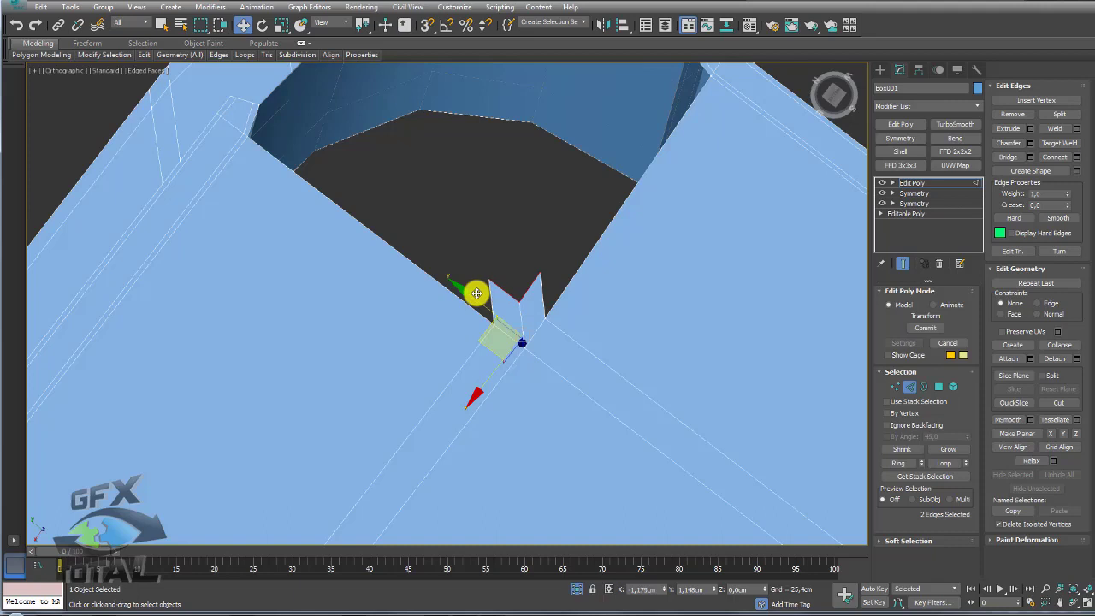
pyautogui.moveTo(475, 294); pyautogui.dragTo(471, 244)
pyautogui.click(1061, 343)
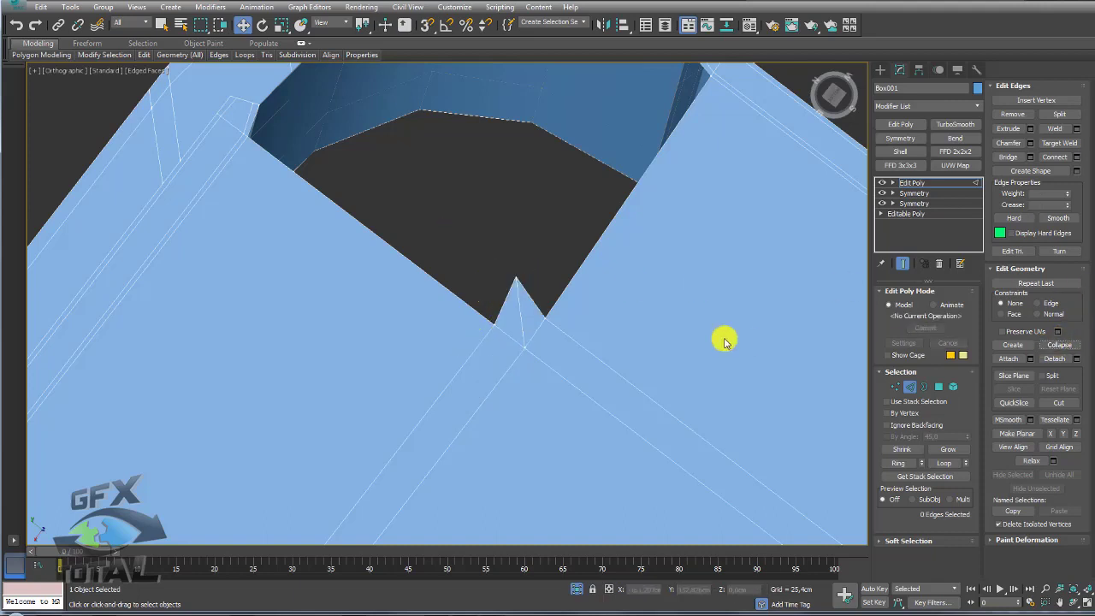
# - Pull the notch-tip vertex downward, then return to edge editing
pyautogui.click(895, 387)
pyautogui.click(517, 282)
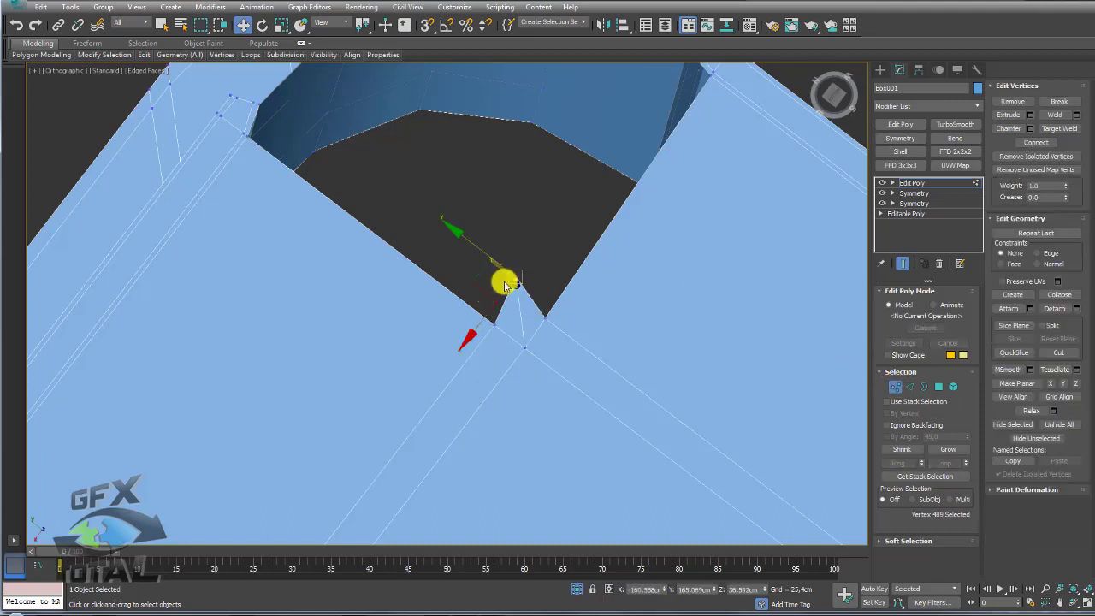
pyautogui.moveTo(472, 301); pyautogui.dragTo(520, 320)
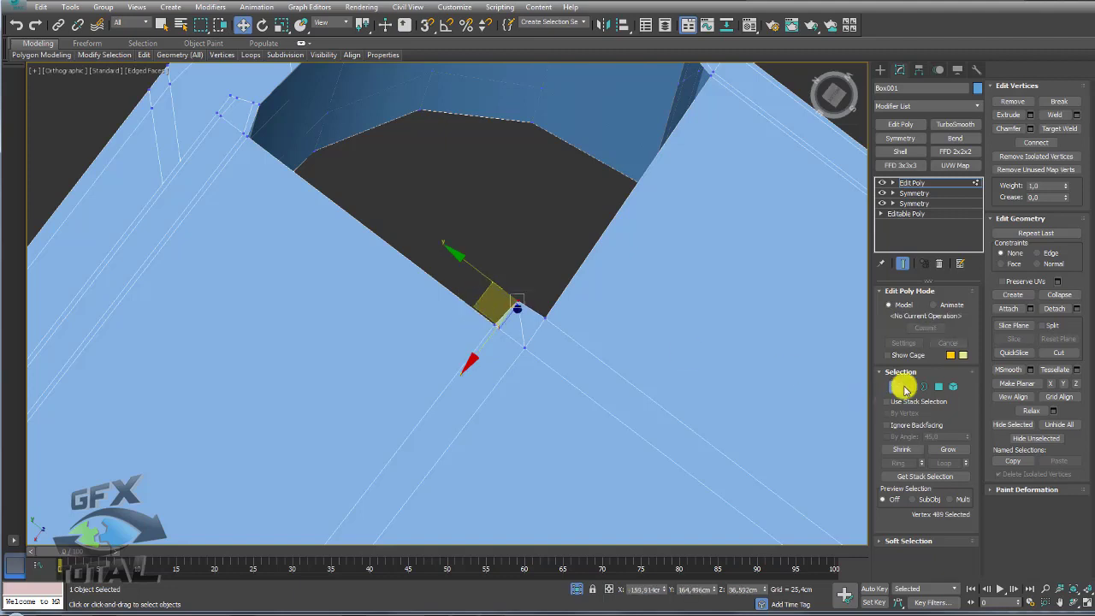
pyautogui.click(910, 387)
pyautogui.press('1')
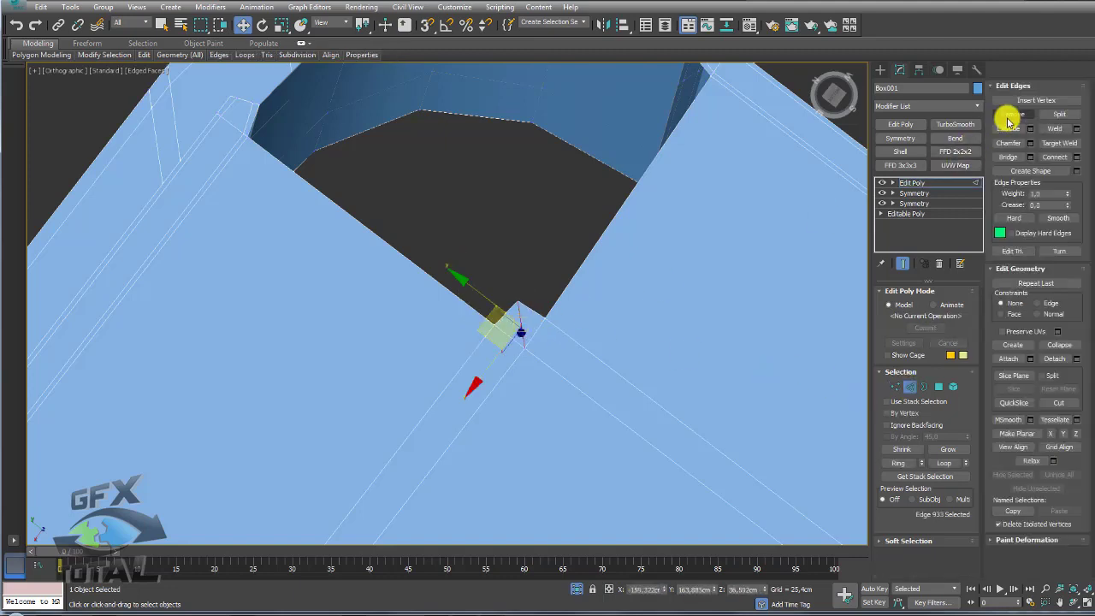
pyautogui.press('2')
# - Bridge opposite edge pairs to fill both notch gaps at the bottom opening
pyautogui.click(532, 309)
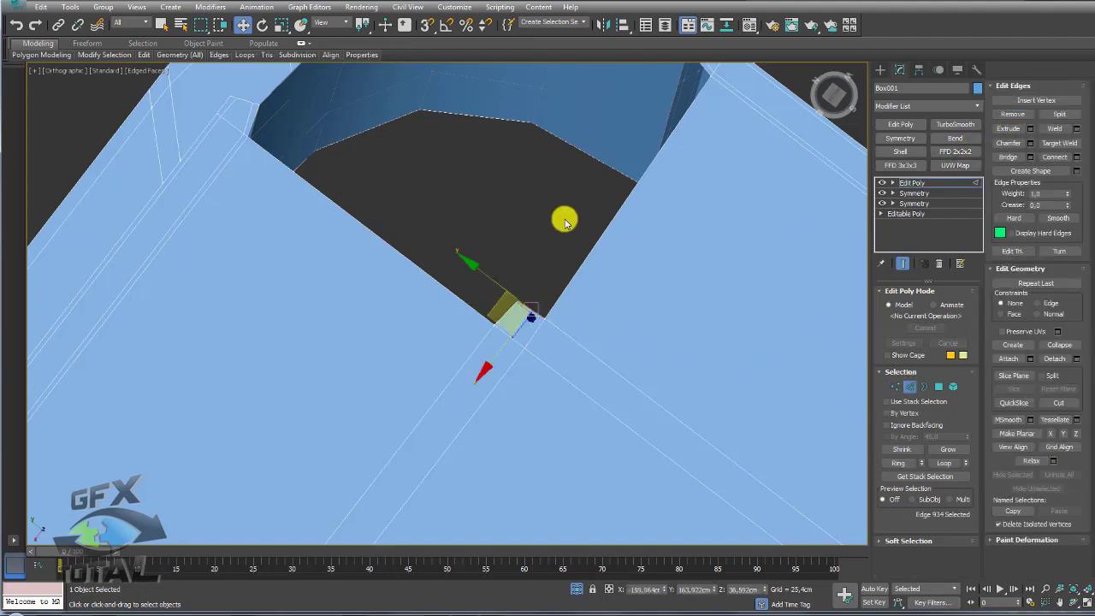
pyautogui.keyDown('alt'); pyautogui.moveTo(565, 218); pyautogui.dragTo(632, 213, button='middle'); pyautogui.keyUp('alt')
pyautogui.keyDown('ctrl'); pyautogui.click(687, 157); pyautogui.keyUp('ctrl')
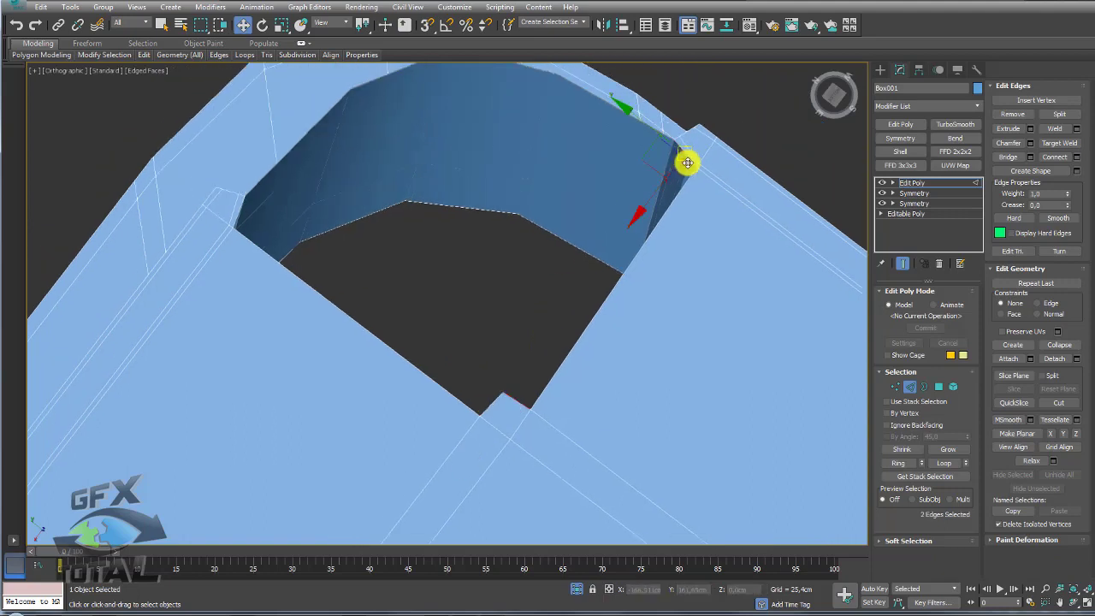
pyautogui.click(1009, 158)
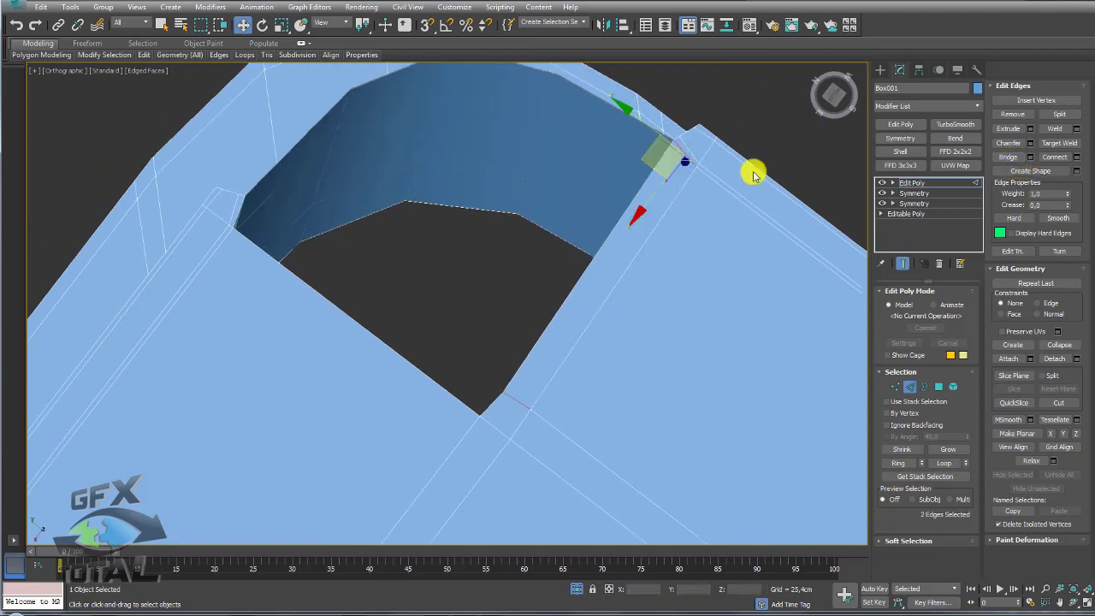
pyautogui.click(491, 408)
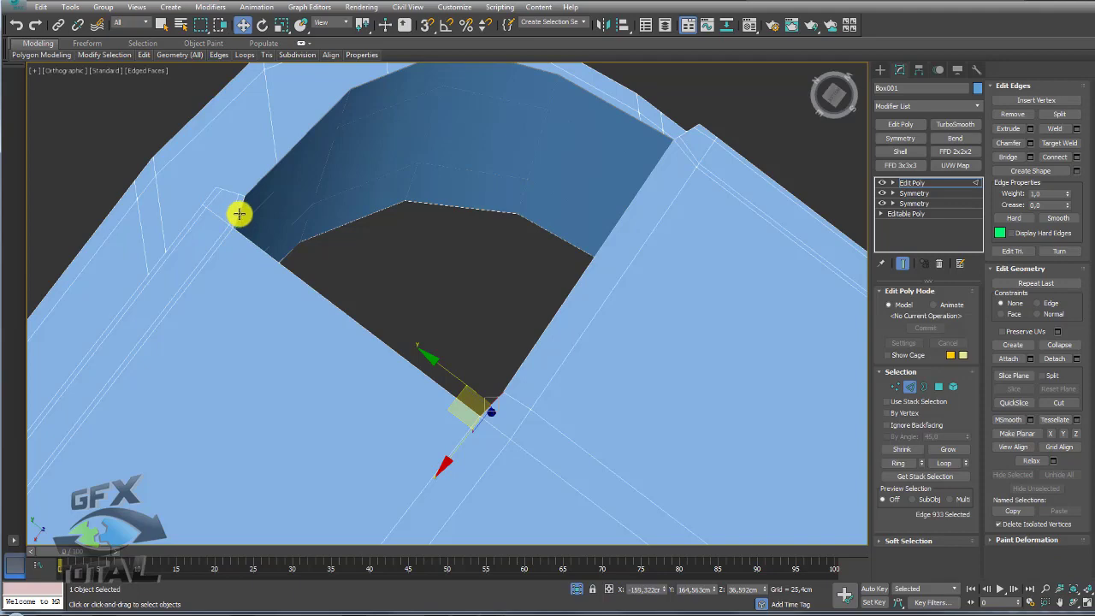
pyautogui.keyDown('ctrl'); pyautogui.click(238, 214); pyautogui.keyUp('ctrl')
pyautogui.click(1010, 158)
pyautogui.moveTo(411, 171)
pyautogui.keyDown('alt'); pyautogui.mouseDown(button='middle')
pyautogui.moveTo(460, 166)
pyautogui.moveTo(447, 270)
pyautogui.mouseUp(button='middle'); pyautogui.keyUp('alt')
# - Select the open border of the bin's floor hole and cap it with a polygon
pyautogui.click(924, 389)
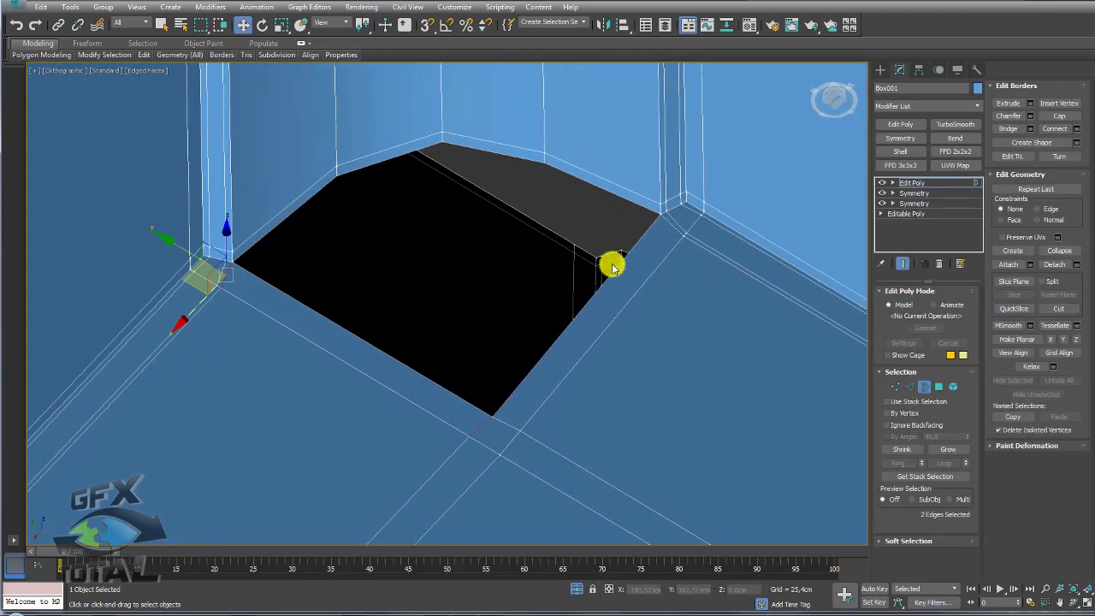
pyautogui.click(617, 270)
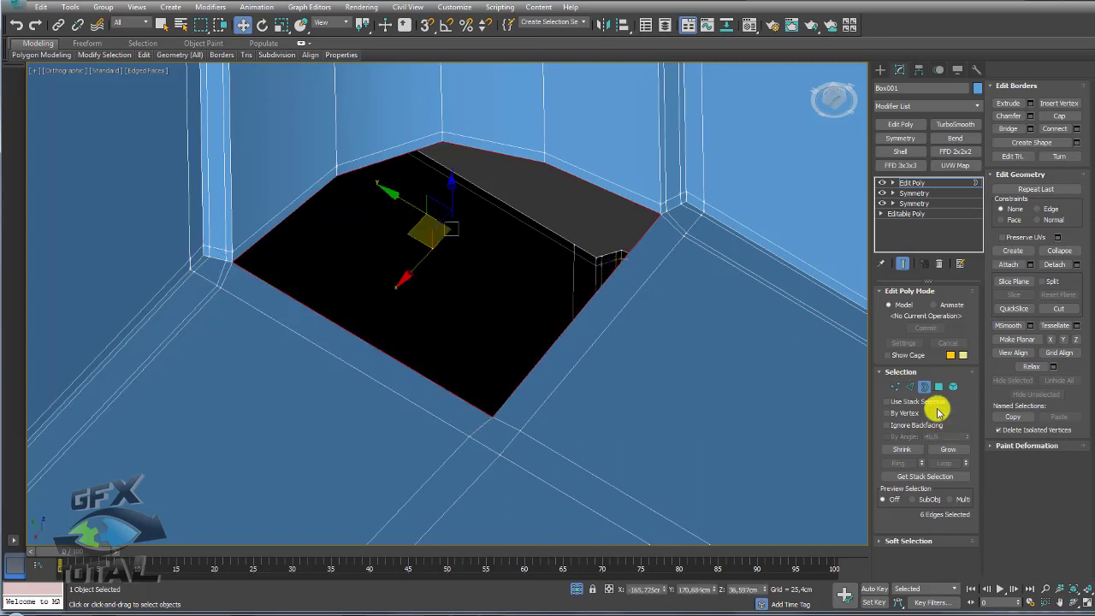
pyautogui.click(1060, 116)
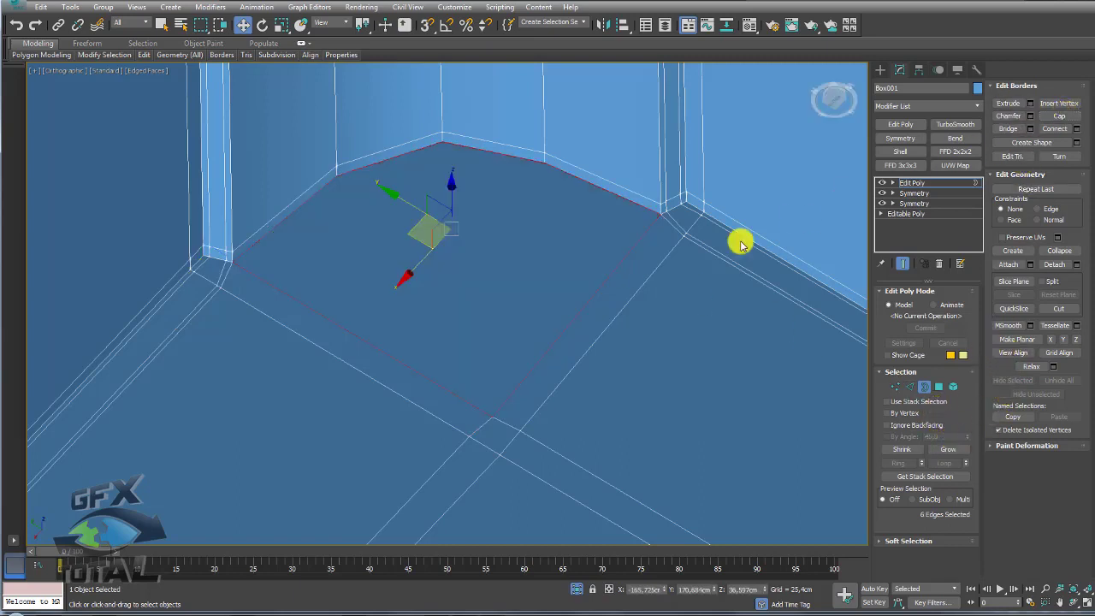
# - In Vertex mode, Cut a chain of edges across the new floor from the left border to the right border
pyautogui.click(897, 389)
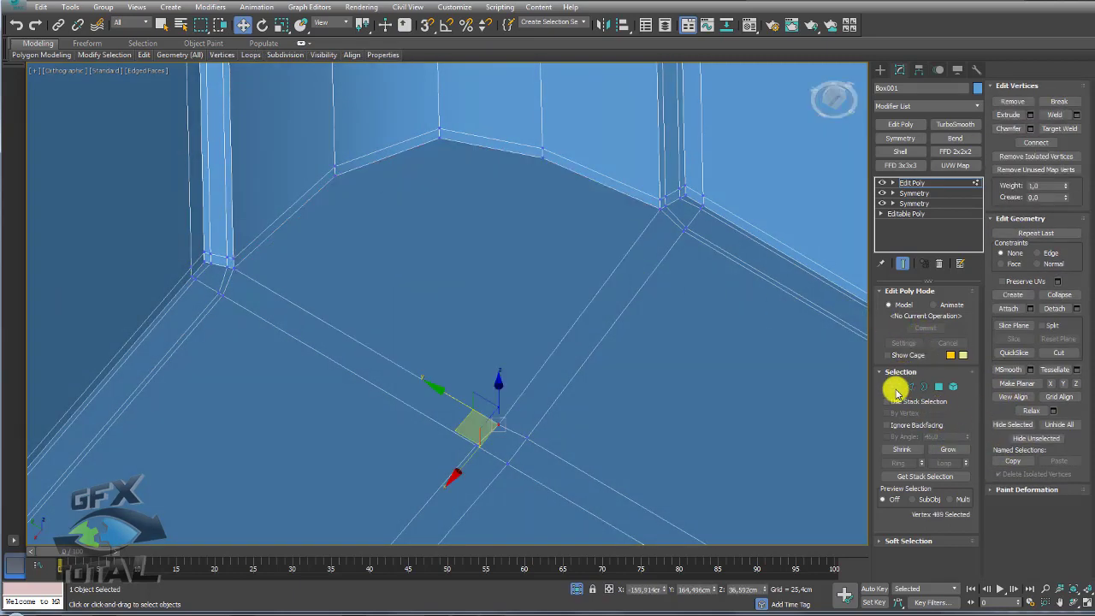
pyautogui.click(895, 389)
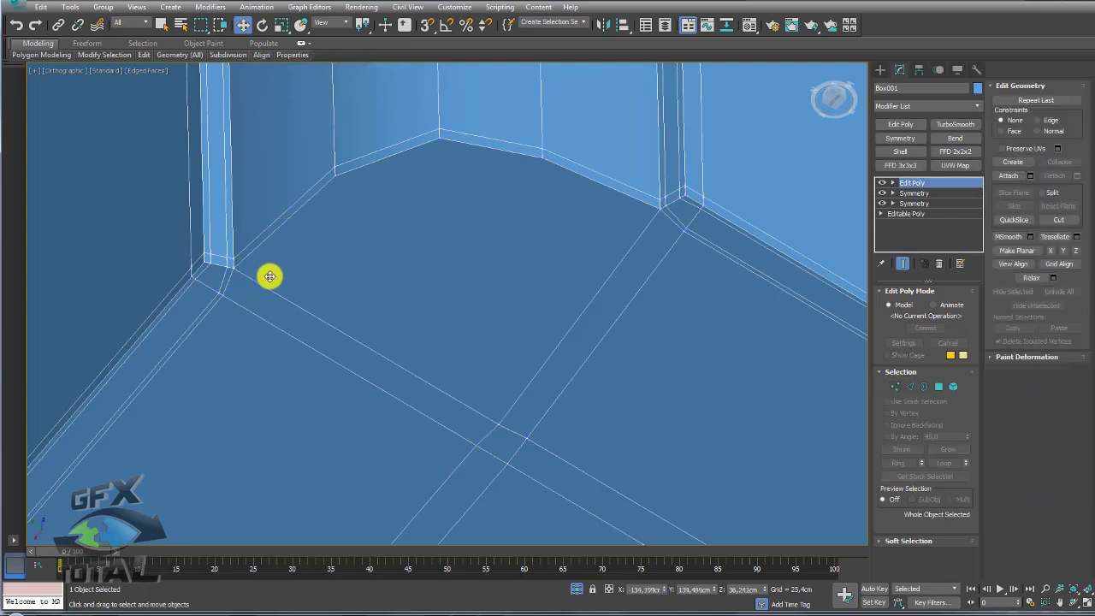
pyautogui.click(896, 387)
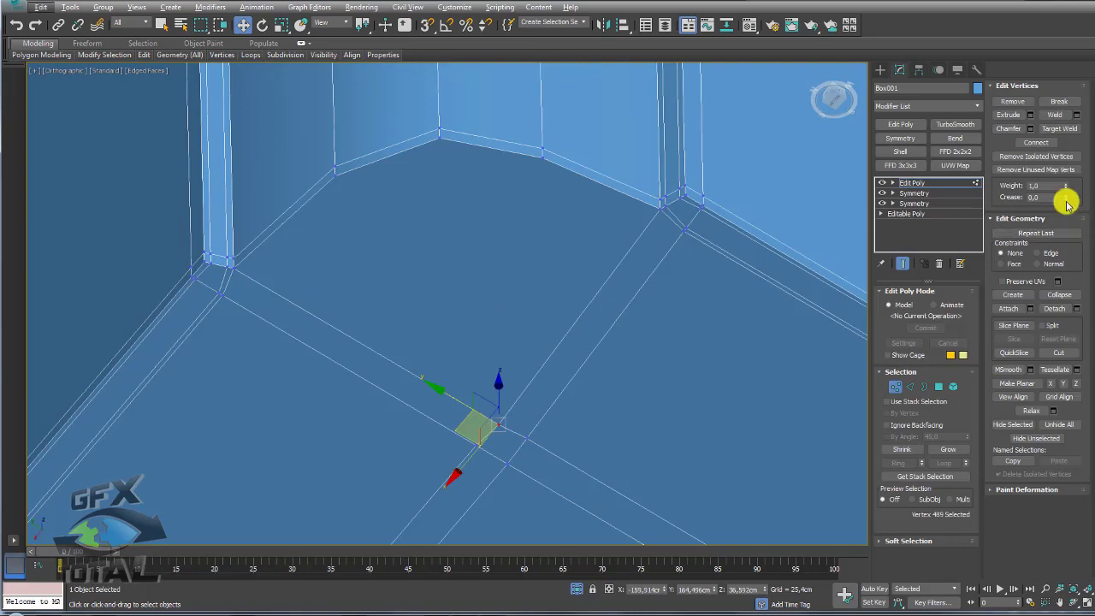
pyautogui.click(1059, 353)
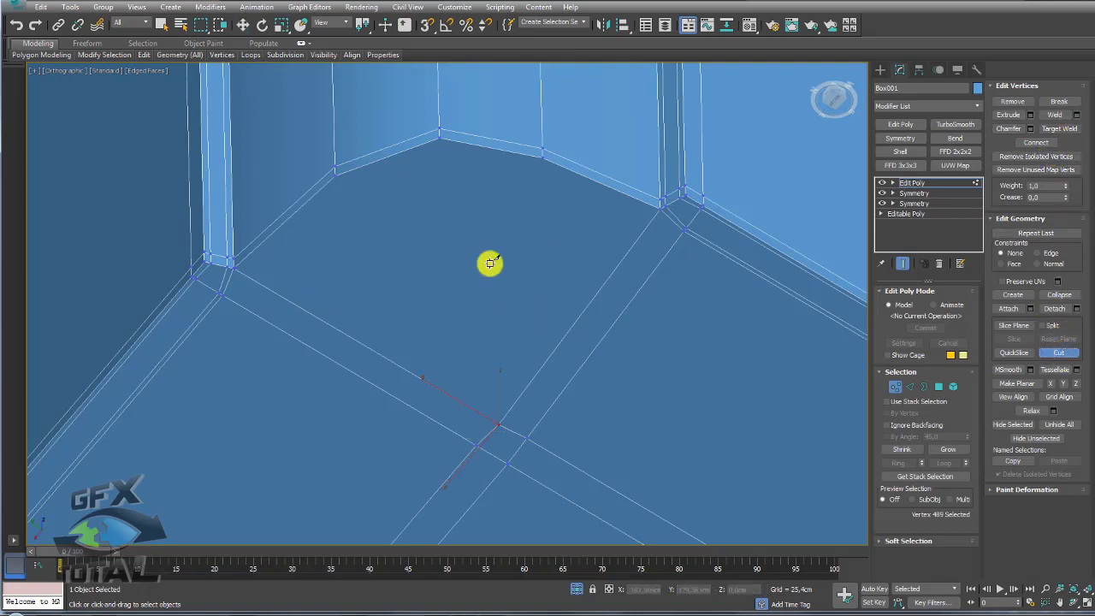
pyautogui.click(257, 283)
pyautogui.click(344, 193)
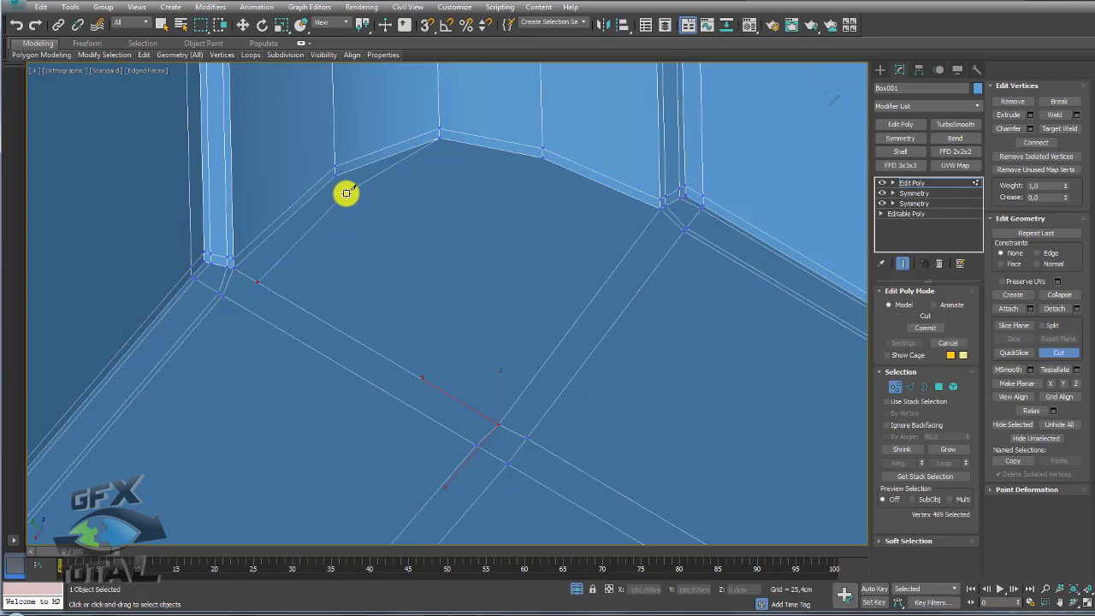
pyautogui.click(440, 161)
pyautogui.click(535, 178)
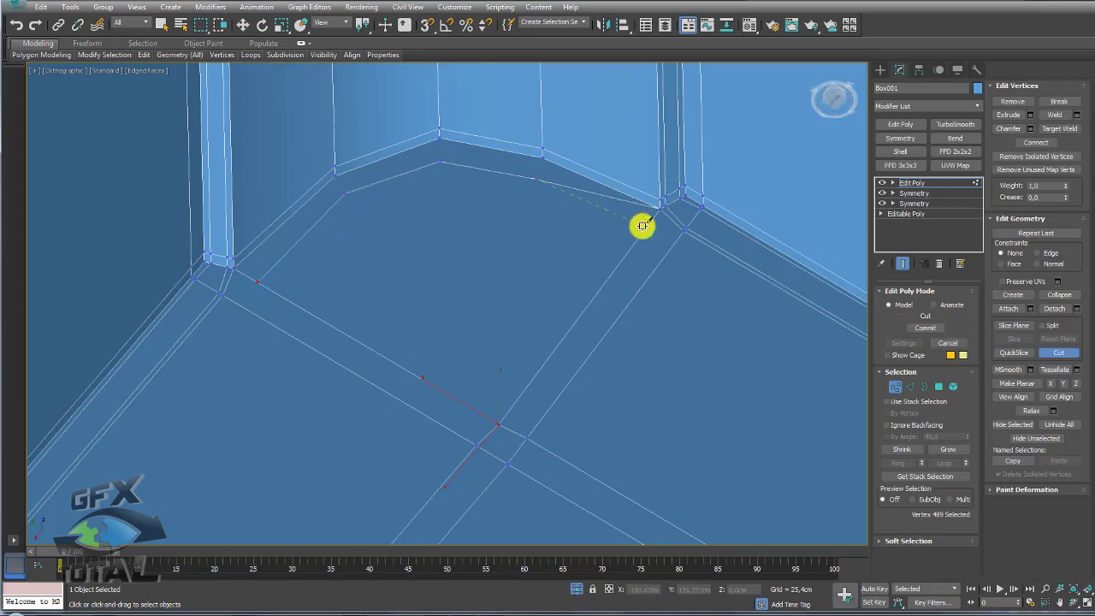
pyautogui.click(646, 226)
pyautogui.press('w')
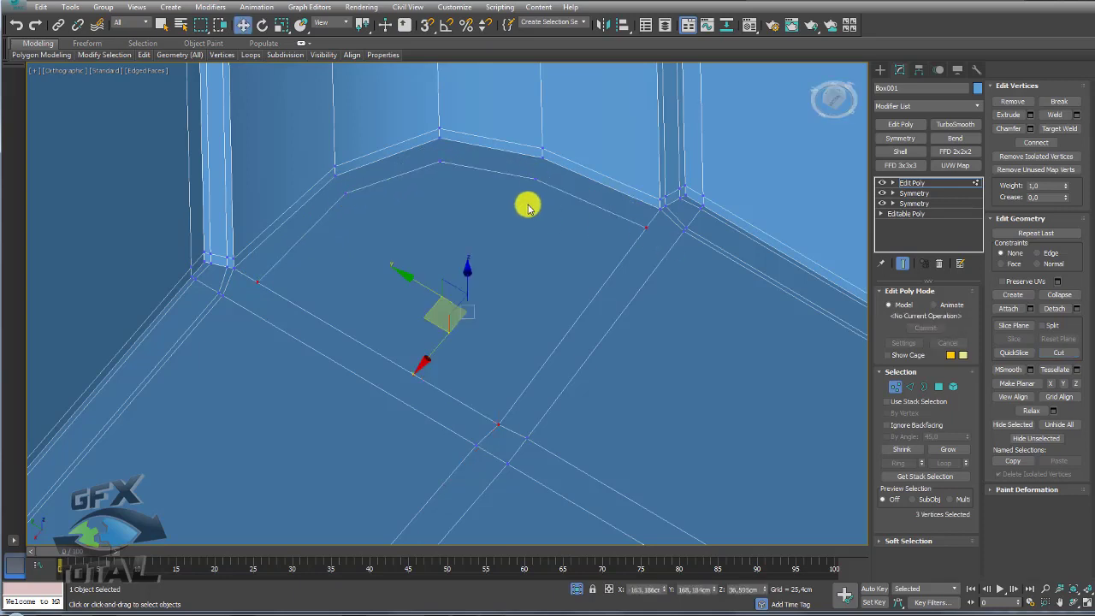
# - Pull the cut vertices toward the back wall corners, then select the left corner vertex
pyautogui.click(442, 141)
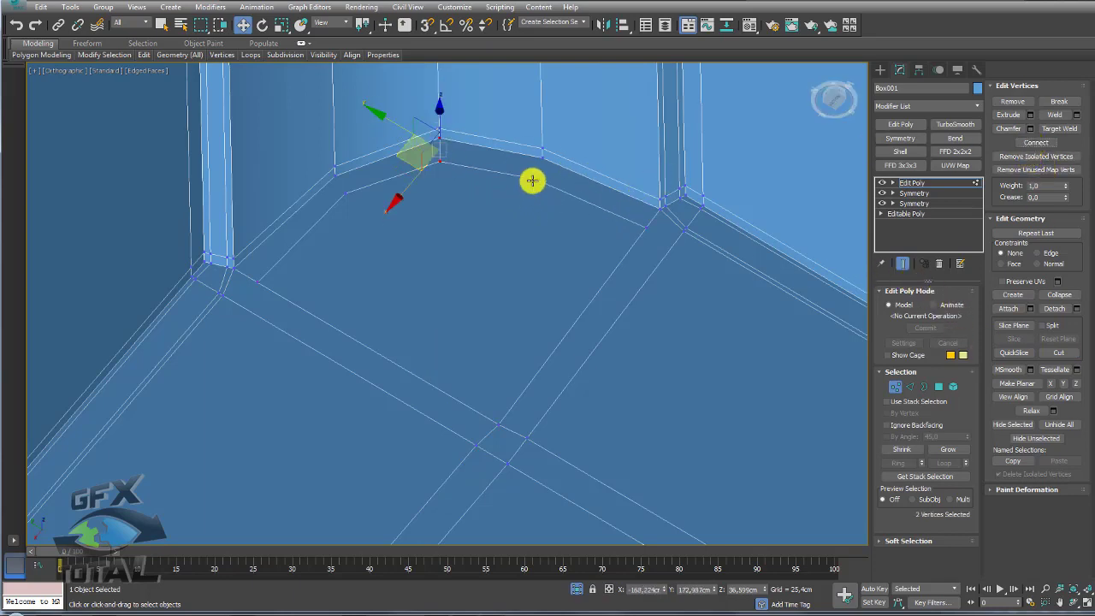
pyautogui.moveTo(531, 181)
pyautogui.mouseDown()
pyautogui.moveTo(542, 160)
pyautogui.moveTo(567, 160)
pyautogui.mouseUp()
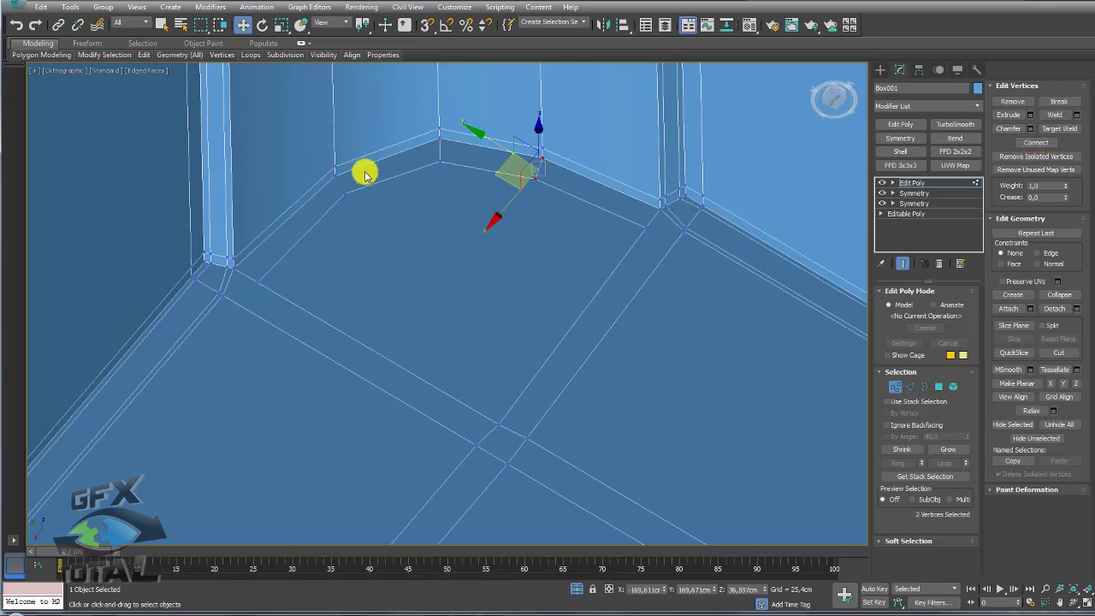
pyautogui.click(336, 170)
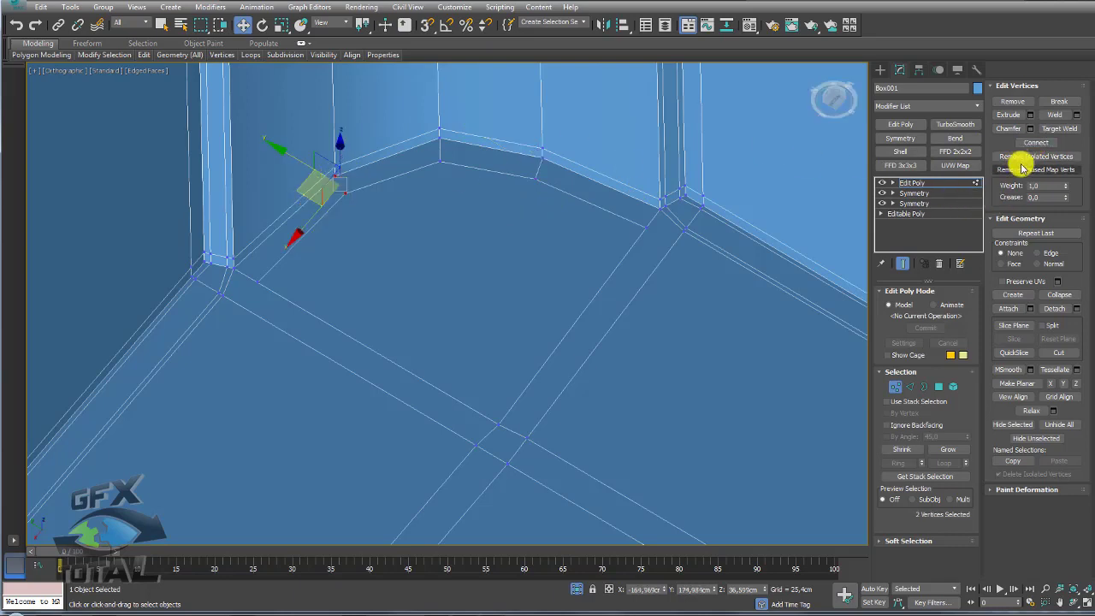
# - Connect the floor edge ring with one unpinched edge and slide it toward the wall
pyautogui.click(910, 387)
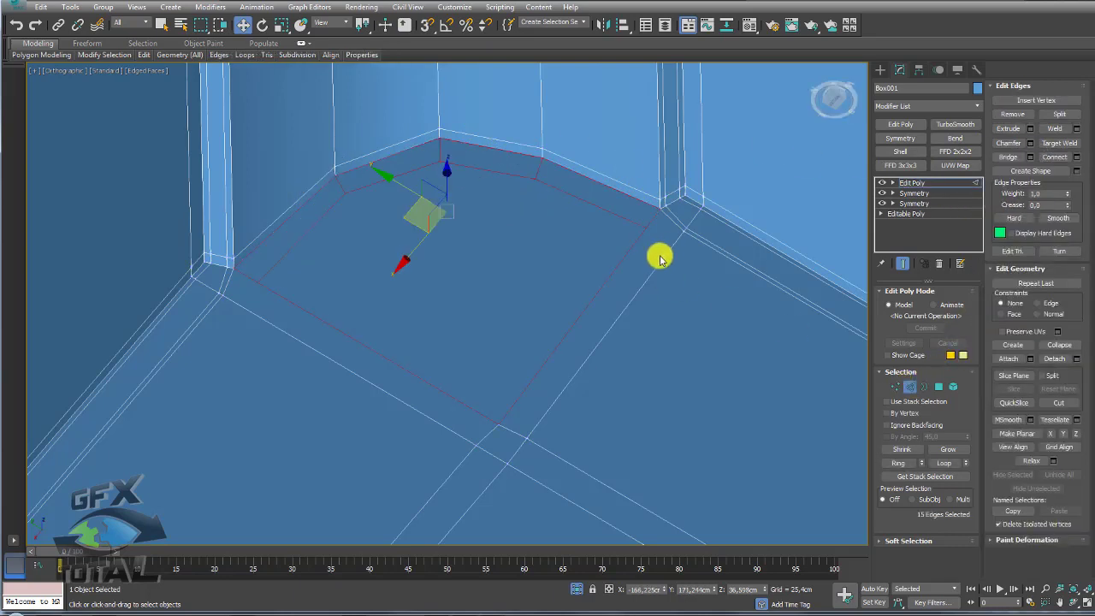
pyautogui.click(669, 255)
pyautogui.click(899, 463)
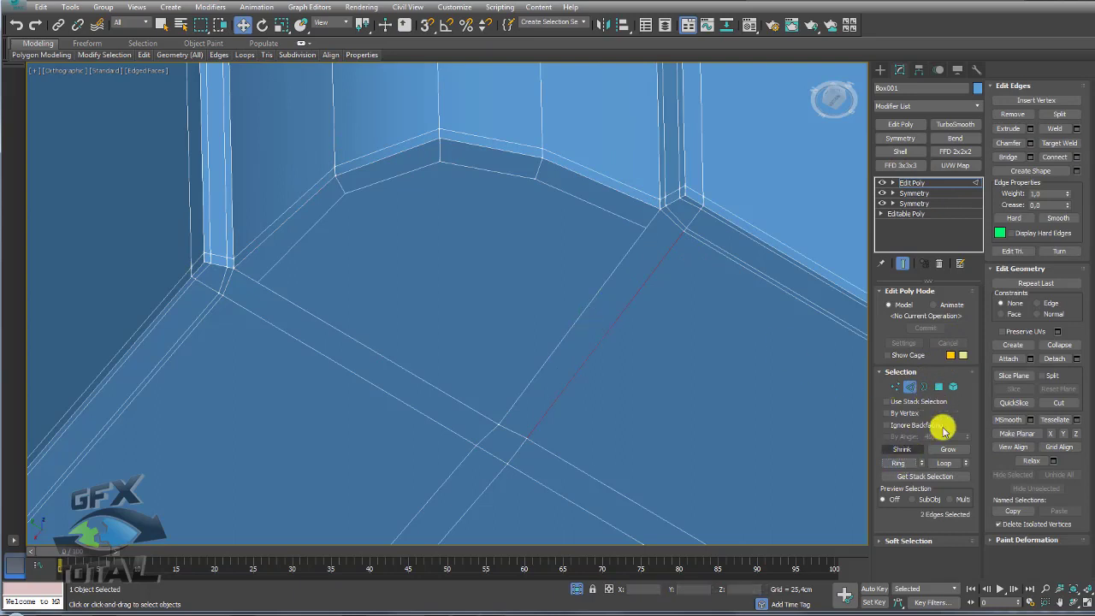
pyautogui.click(1077, 156)
pyautogui.rightClick(456, 328)
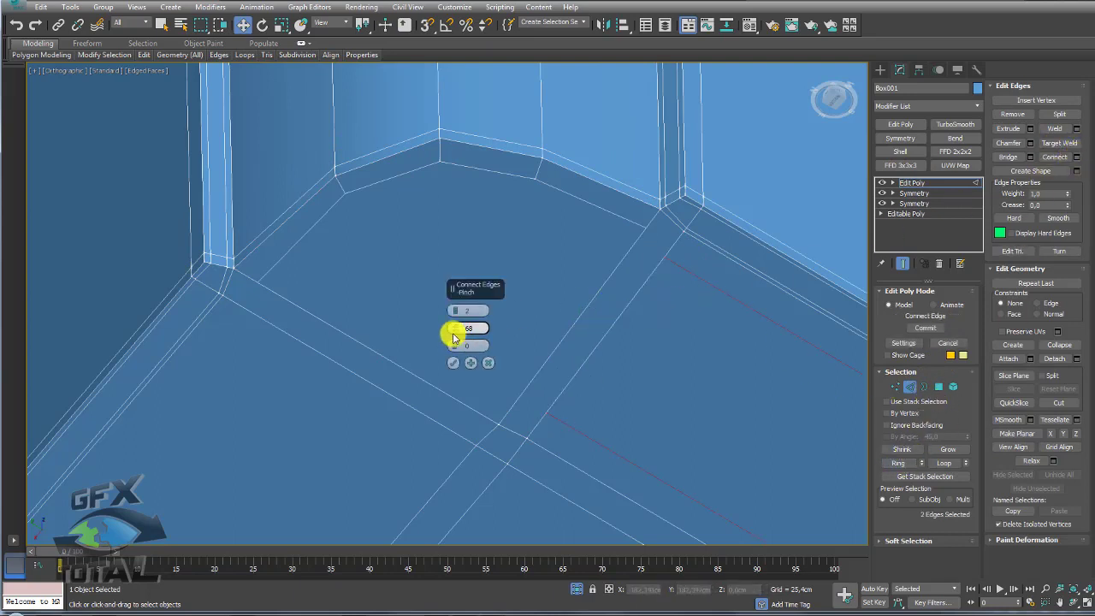
pyautogui.rightClick(456, 311)
pyautogui.moveTo(457, 353); pyautogui.dragTo(462, 150)
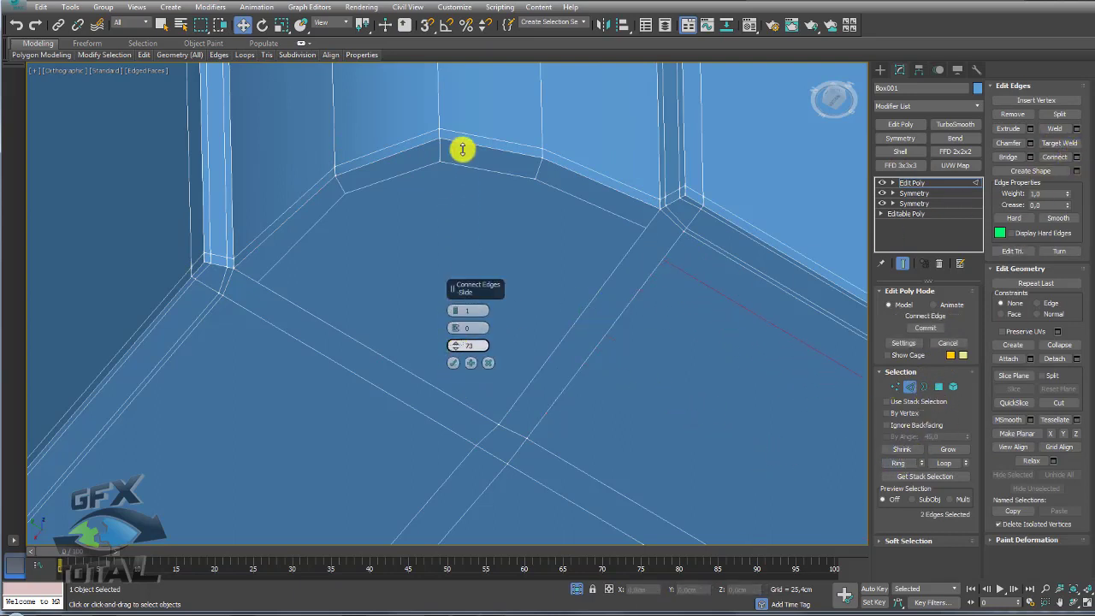
pyautogui.click(454, 363)
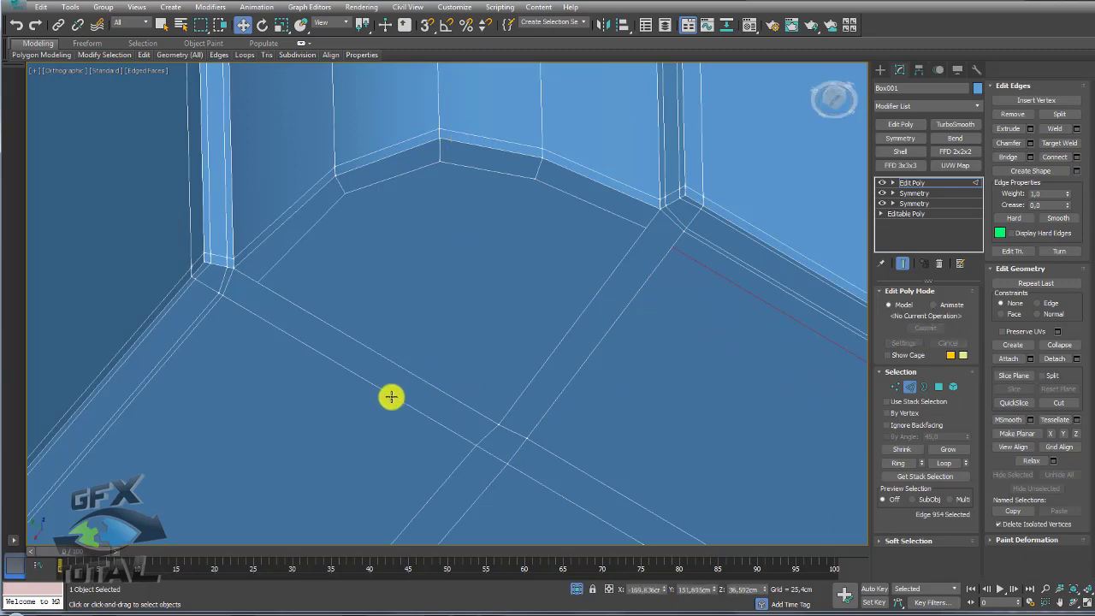
# - Connect the floor ring again with a second edge slid toward the opposite wall
pyautogui.click(897, 463)
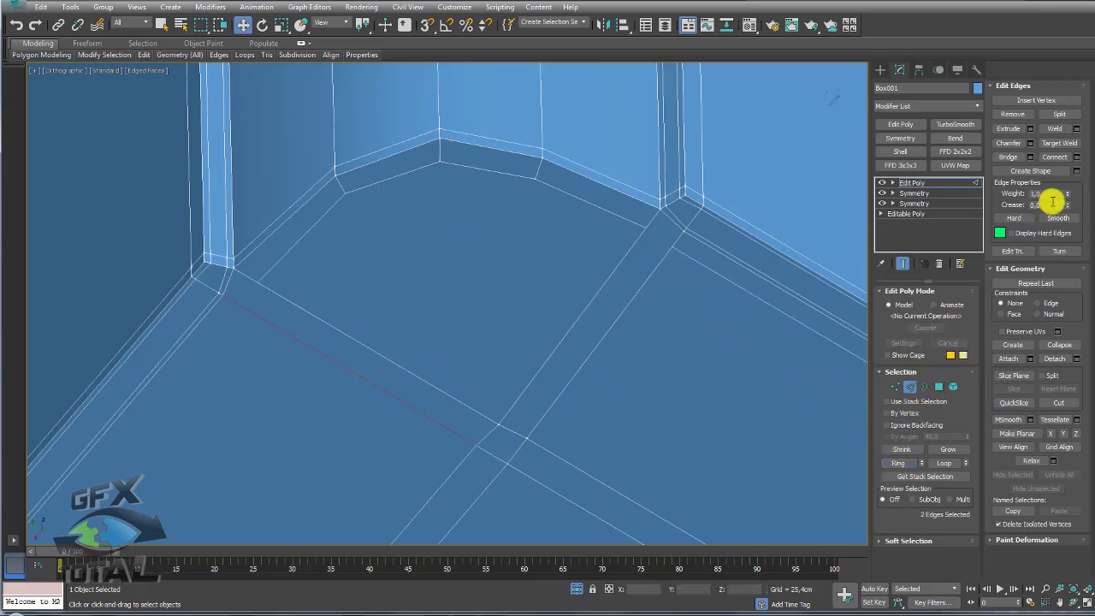
pyautogui.click(1077, 158)
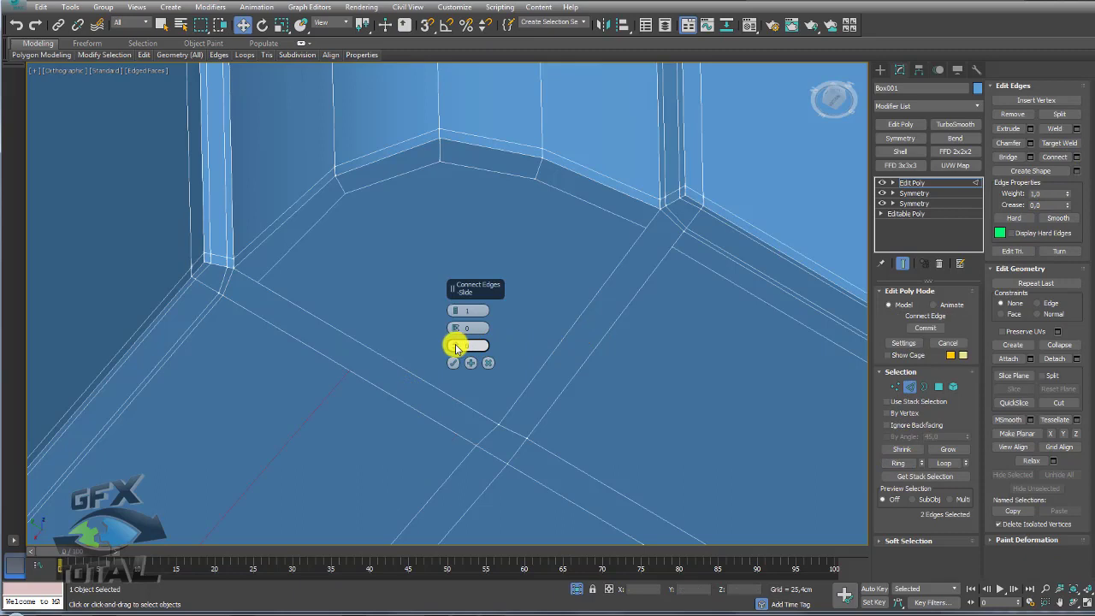
pyautogui.moveTo(456, 346); pyautogui.dragTo(497, 532)
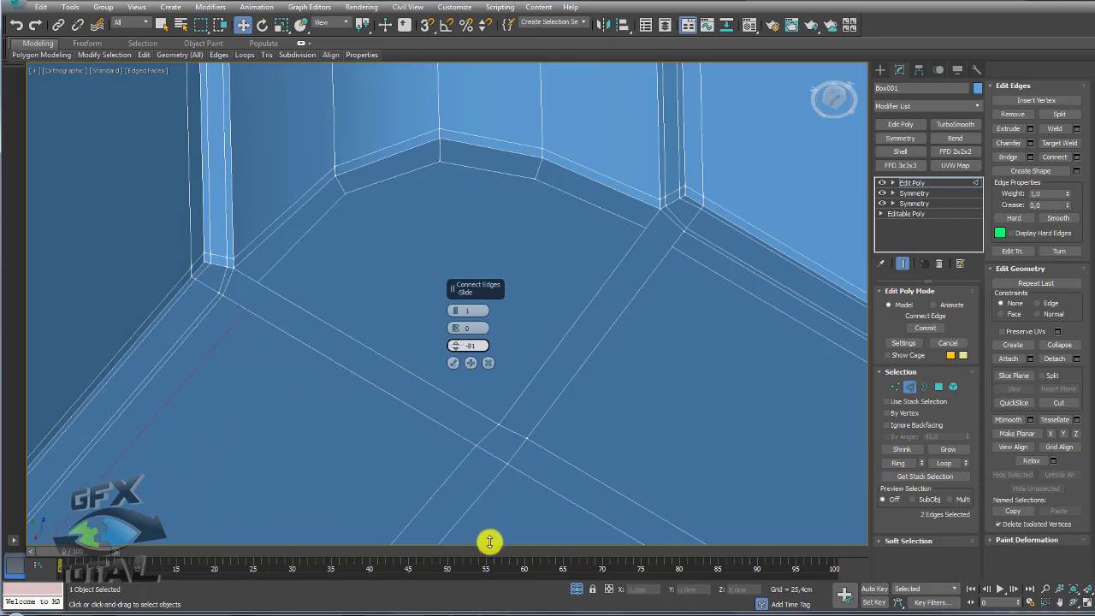
pyautogui.click(454, 363)
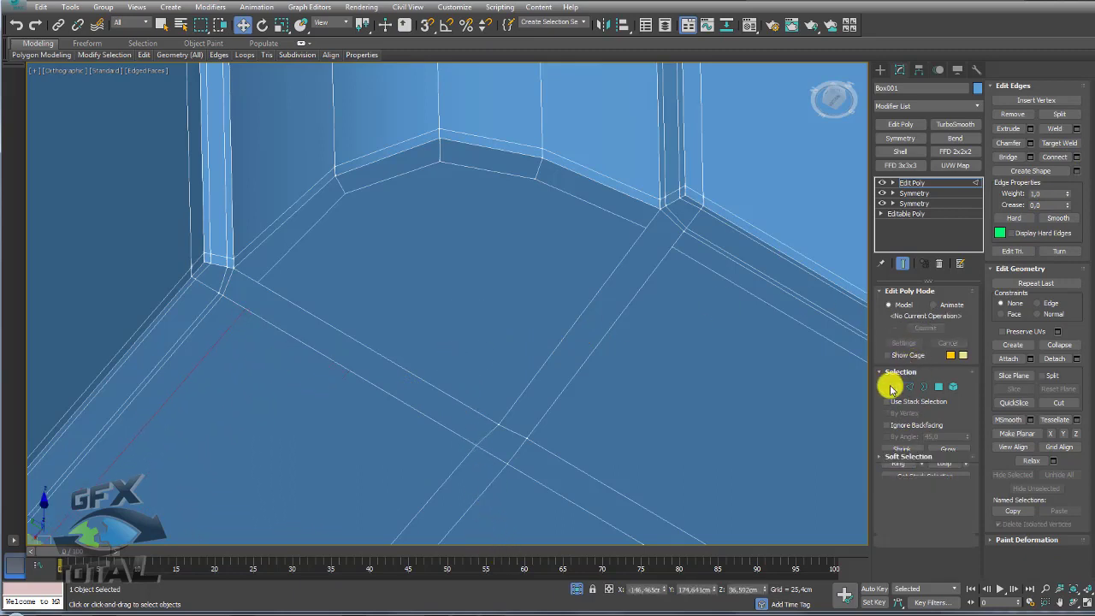
# - Connect the vertex pairs at the floor corners and nudge the end vertices toward the corners
pyautogui.click(895, 386)
pyautogui.click(253, 288)
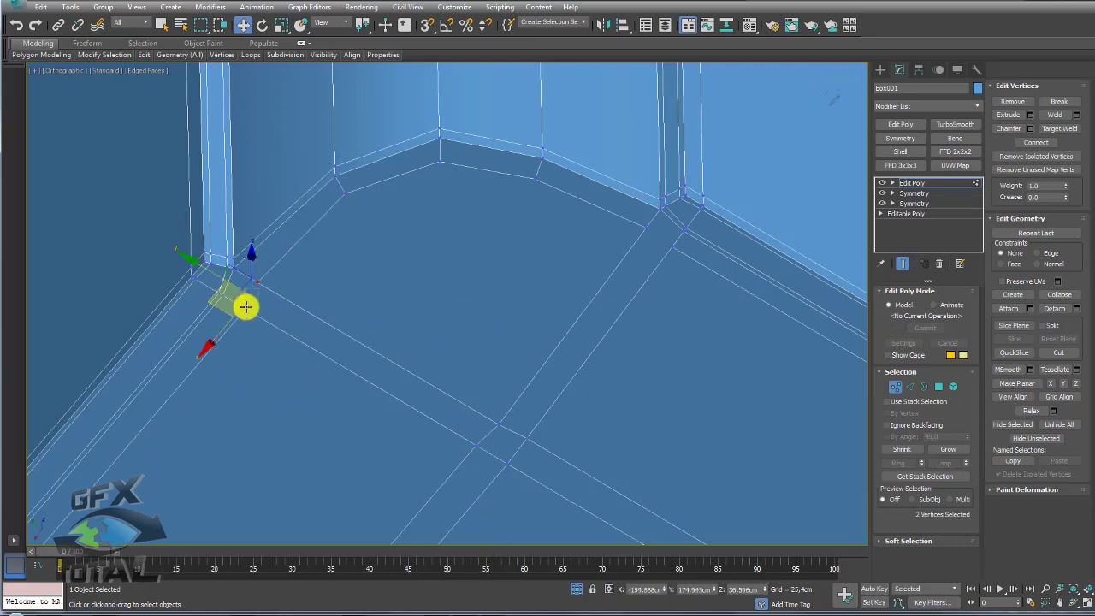
pyautogui.click(1037, 142)
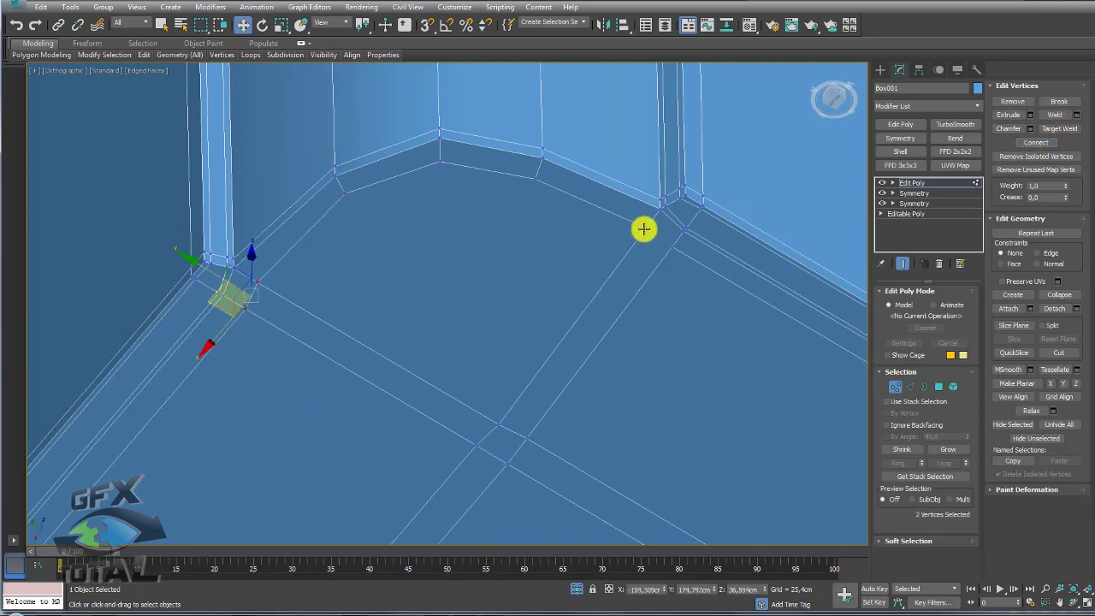
pyautogui.moveTo(644, 229); pyautogui.dragTo(672, 249)
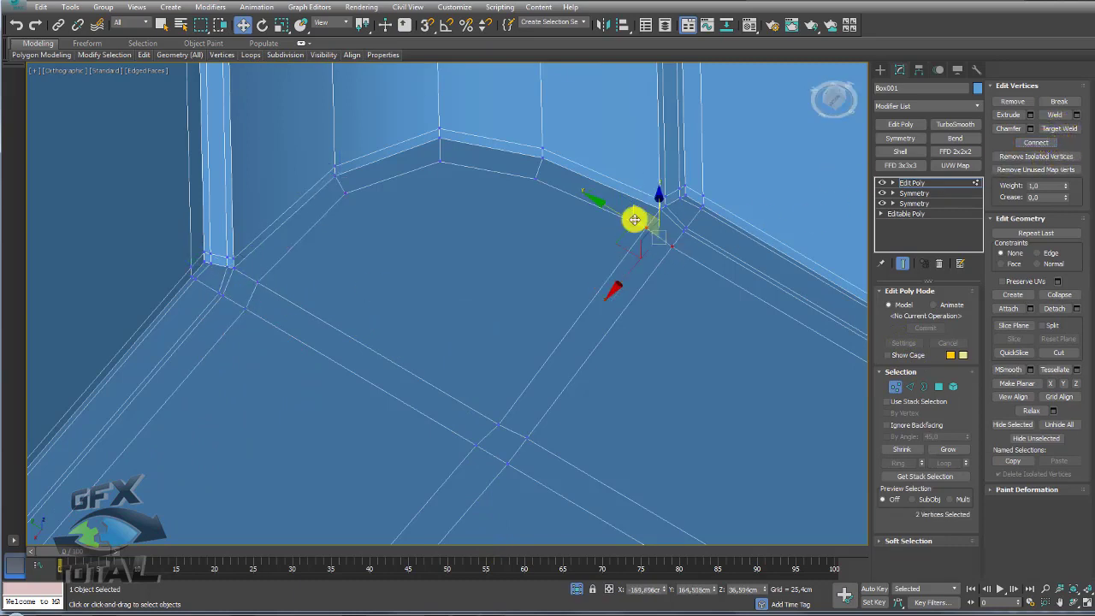
pyautogui.scroll(-3, 634, 220)
pyautogui.scroll(-3, 653, 206)
pyautogui.scroll(-3, 628, 286)
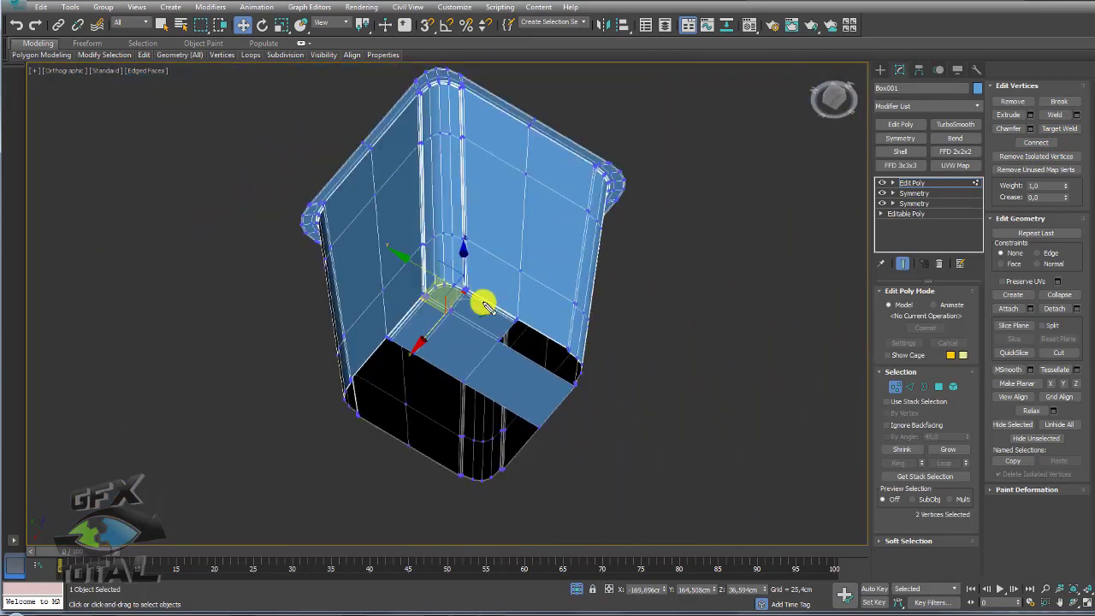
pyautogui.moveTo(483, 307)
pyautogui.mouseDown()
pyautogui.moveTo(465, 102)
pyautogui.moveTo(386, 248)
pyautogui.moveTo(428, 300)
pyautogui.mouseUp()
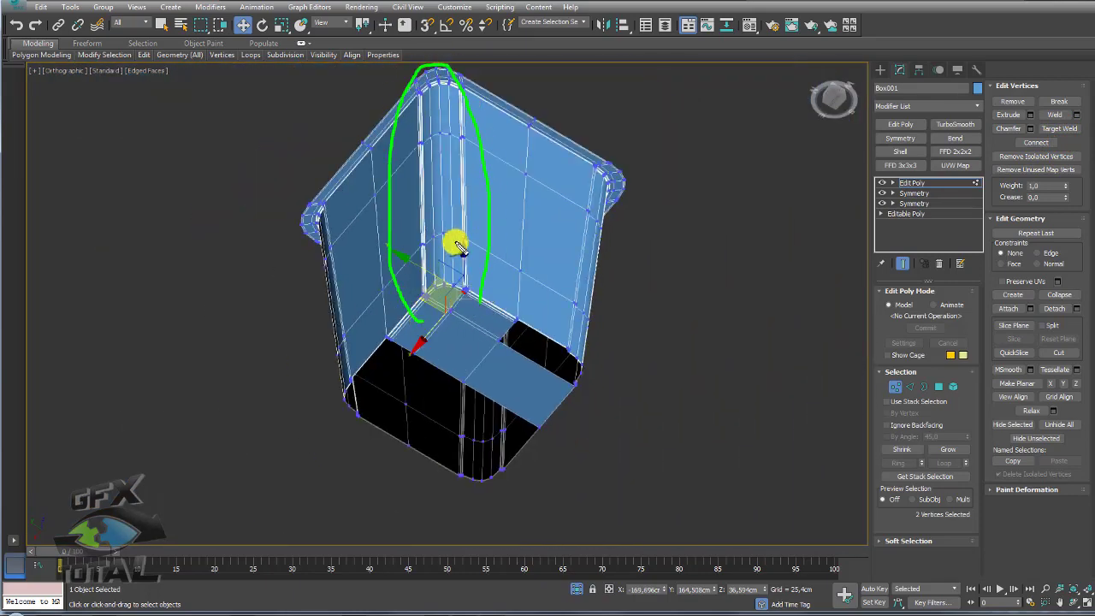
pyautogui.moveTo(460, 246)
pyautogui.mouseDown()
pyautogui.moveTo(554, 286)
pyautogui.moveTo(506, 299)
pyautogui.mouseUp()
# - Convert the bin body Box001 to an Editable Poly
pyautogui.click(912, 184)
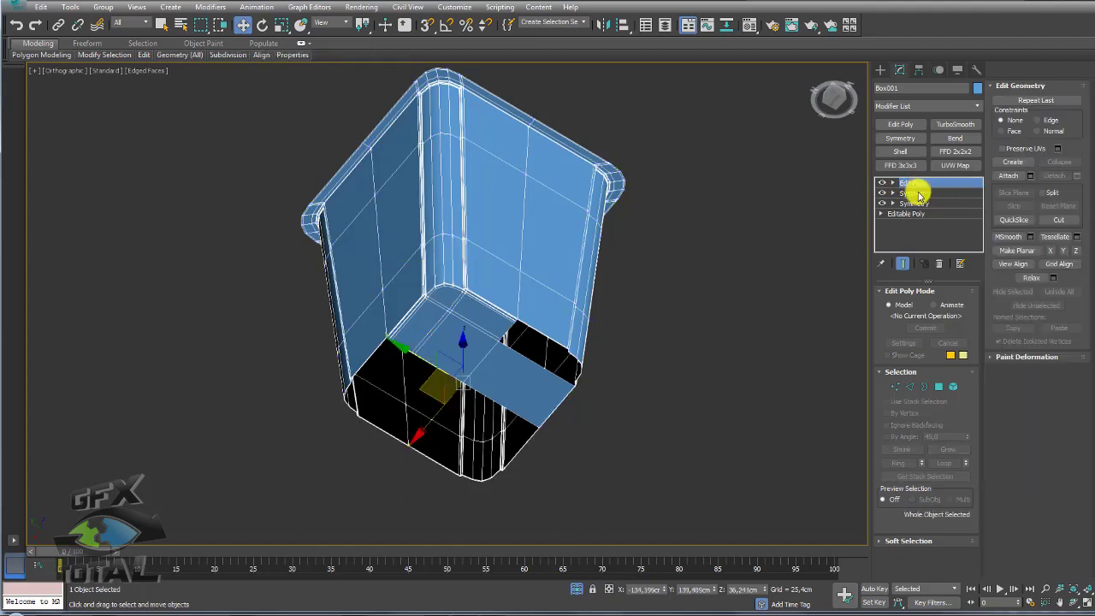
pyautogui.rightClick(446, 231)
pyautogui.moveTo(471, 374)
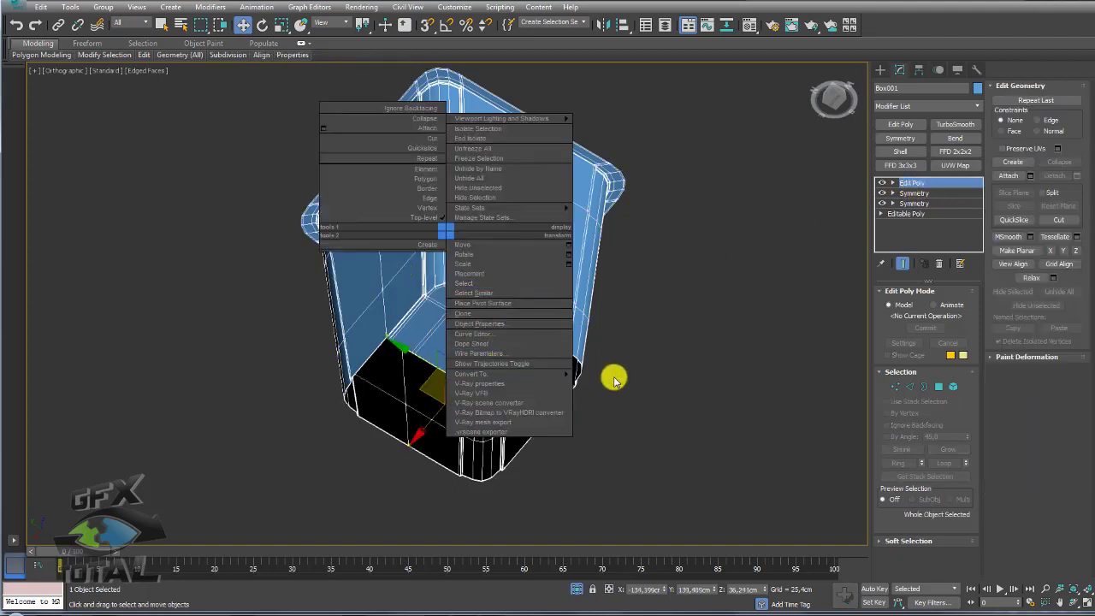
pyautogui.click(585, 383)
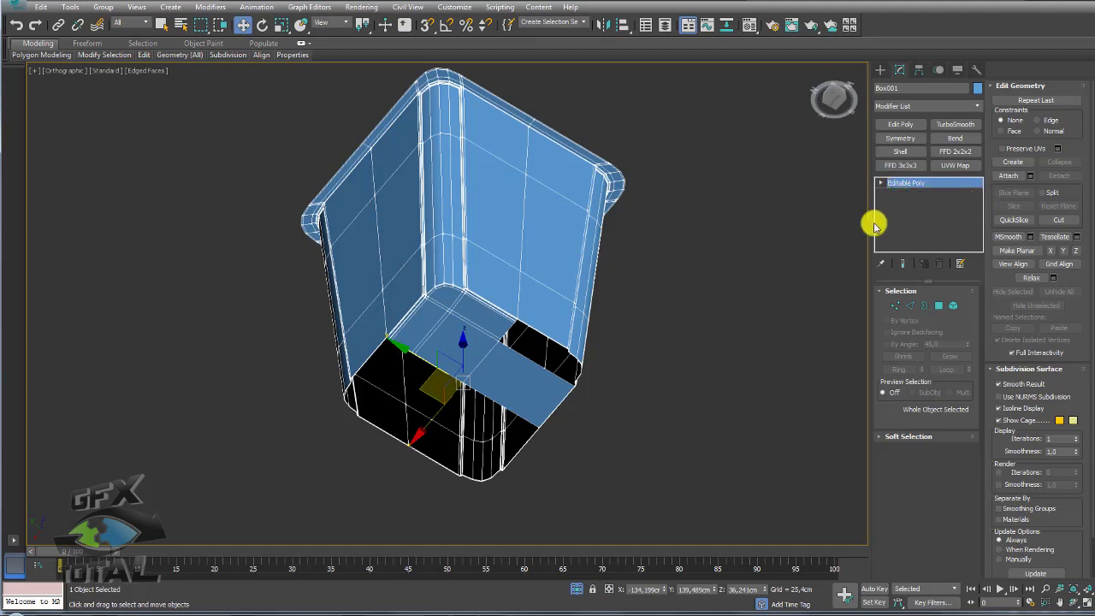
# - Add two Symmetry modifiers to mirror the bin across X and Y
pyautogui.click(900, 137)
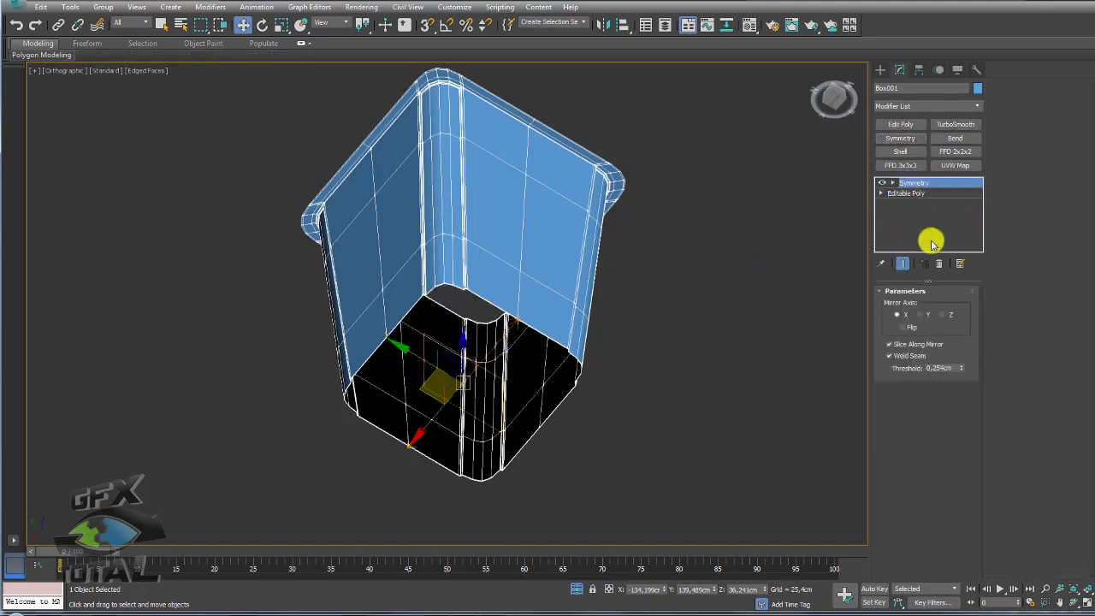
pyautogui.click(905, 330)
pyautogui.click(905, 137)
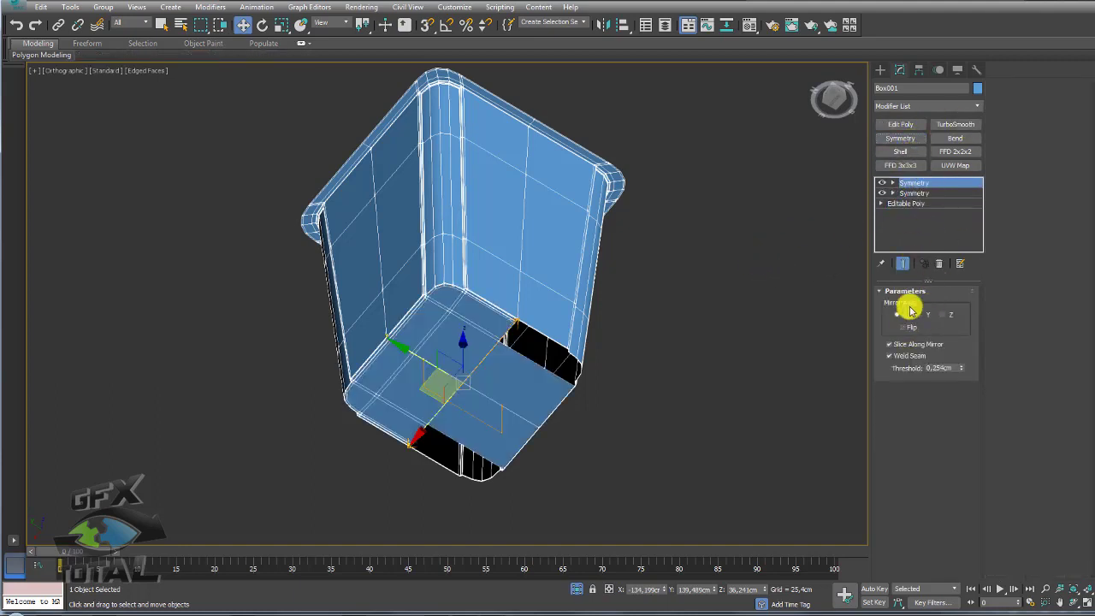
pyautogui.click(920, 315)
pyautogui.click(903, 330)
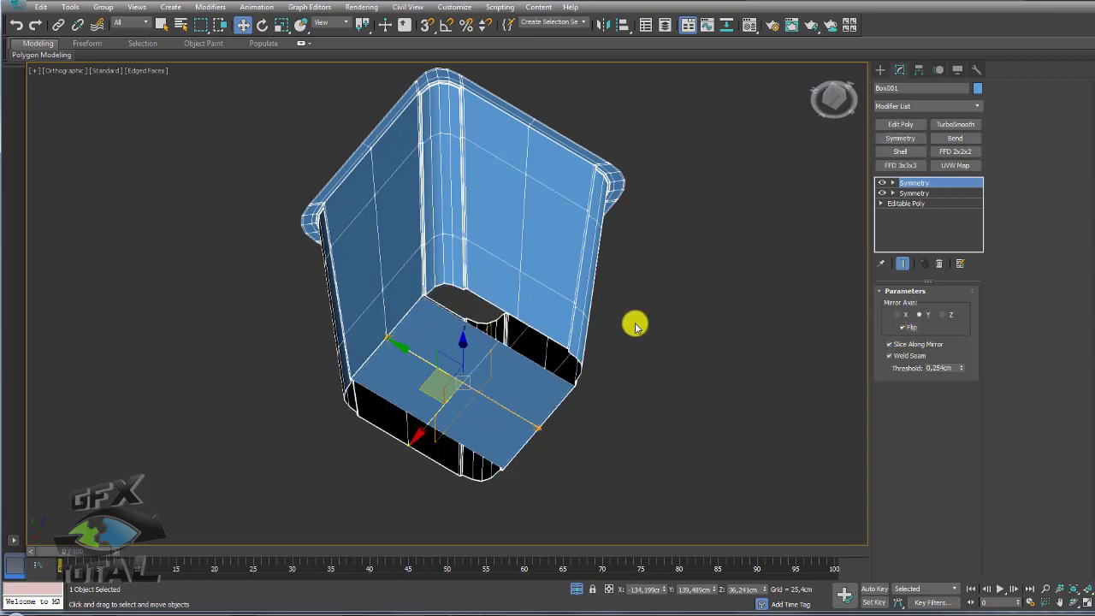
pyautogui.click(883, 327)
pyautogui.keyDown('alt'); pyautogui.moveTo(642, 296); pyautogui.dragTo(552, 291, button='middle'); pyautogui.keyUp('alt')
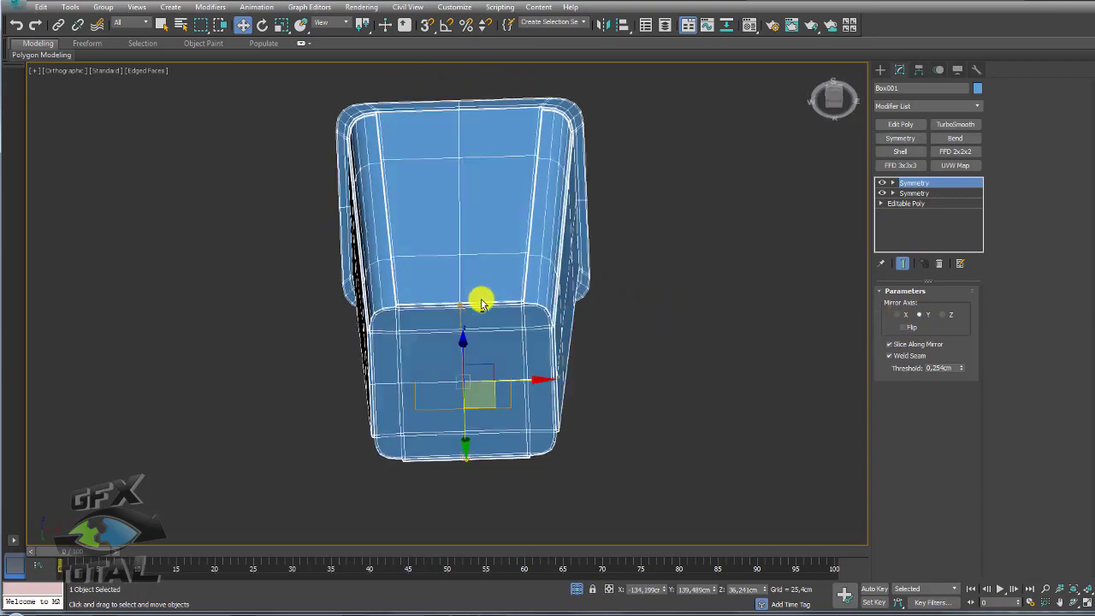
# - Add TurboSmooth on top of the stack and inspect the smoothed bin from several angles
pyautogui.click(955, 124)
pyautogui.press('F4')
pyautogui.moveTo(557, 266)
pyautogui.keyDown('alt'); pyautogui.mouseDown(button='middle')
pyautogui.moveTo(533, 328)
pyautogui.moveTo(544, 344)
pyautogui.moveTo(496, 283)
pyautogui.mouseUp(button='middle'); pyautogui.keyUp('alt')
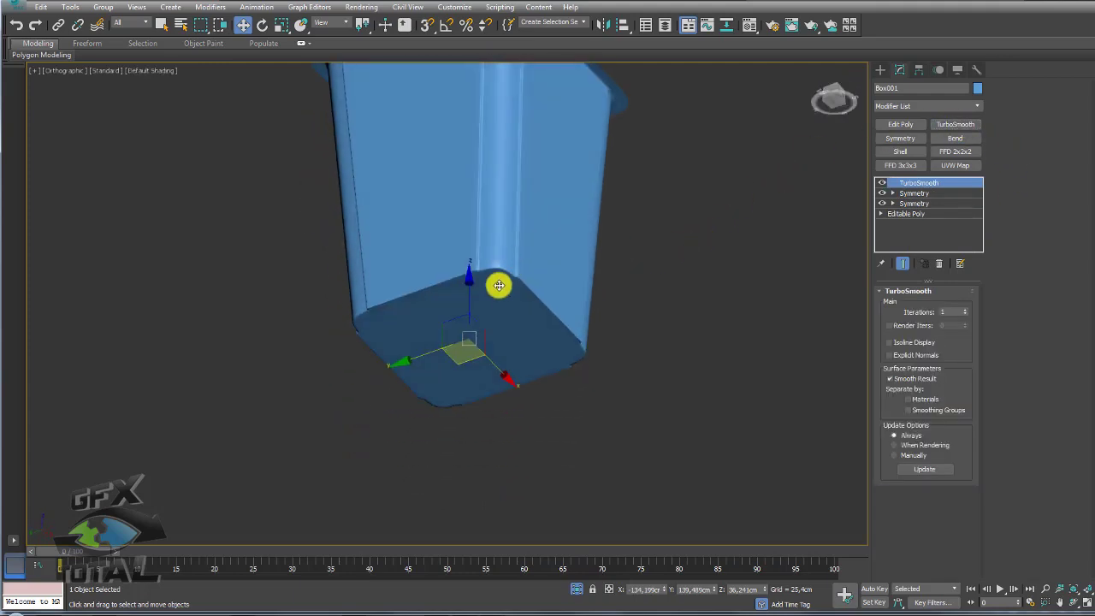
pyautogui.press('F4')
pyautogui.scroll(3, 505, 291)
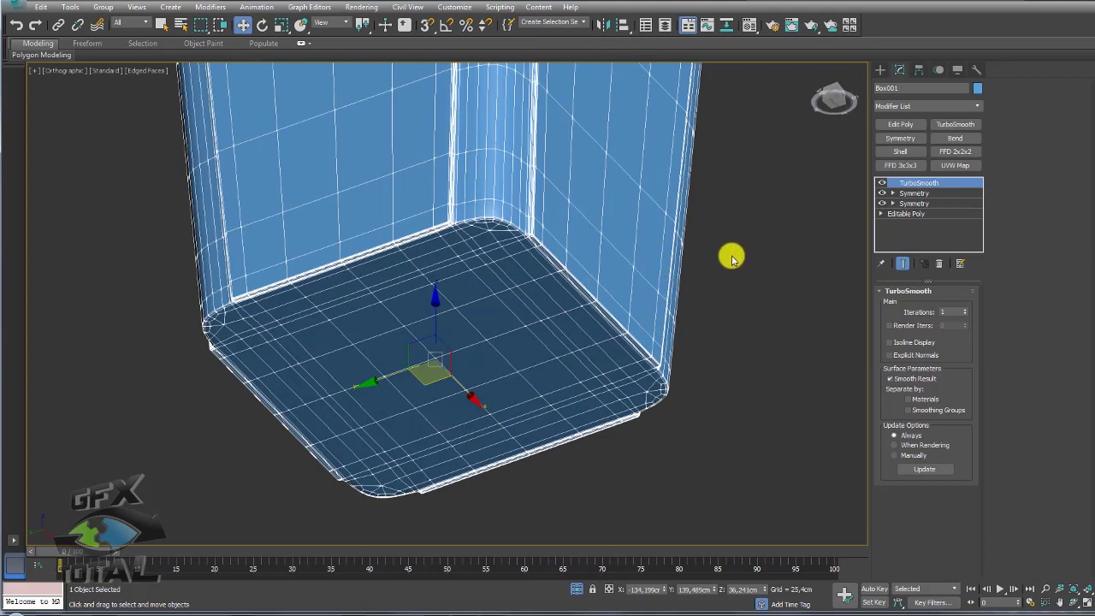
pyautogui.press('F4')
pyautogui.moveTo(682, 277)
pyautogui.keyDown('alt'); pyautogui.mouseDown(button='middle')
pyautogui.moveTo(641, 254)
pyautogui.moveTo(589, 266)
pyautogui.moveTo(581, 386)
pyautogui.mouseUp(button='middle'); pyautogui.keyUp('alt')
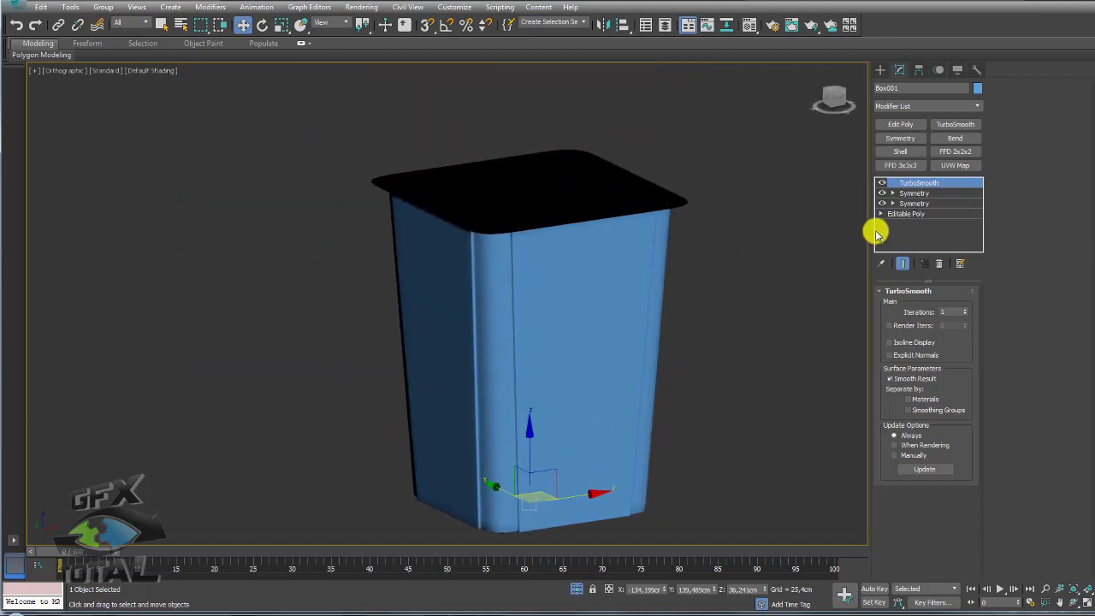
pyautogui.keyDown('alt'); pyautogui.moveTo(711, 278); pyautogui.dragTo(660, 293, button='middle'); pyautogui.keyUp('alt')
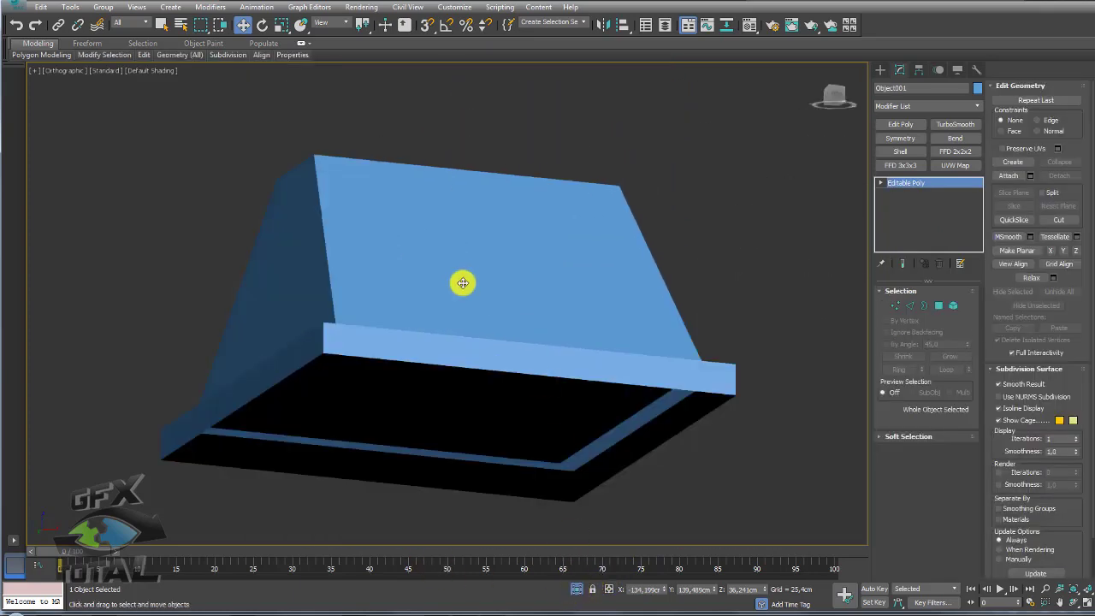
# - Select the eight cross edges on lid Object001 and Connect them with two edge loops
pyautogui.press('F4')
pyautogui.moveTo(500, 275)
pyautogui.keyDown('alt'); pyautogui.mouseDown(button='middle')
pyautogui.moveTo(465, 310)
pyautogui.moveTo(537, 289)
pyautogui.moveTo(563, 305)
pyautogui.moveTo(489, 166)
pyautogui.mouseUp(button='middle'); pyautogui.keyUp('alt')
pyautogui.click(911, 306)
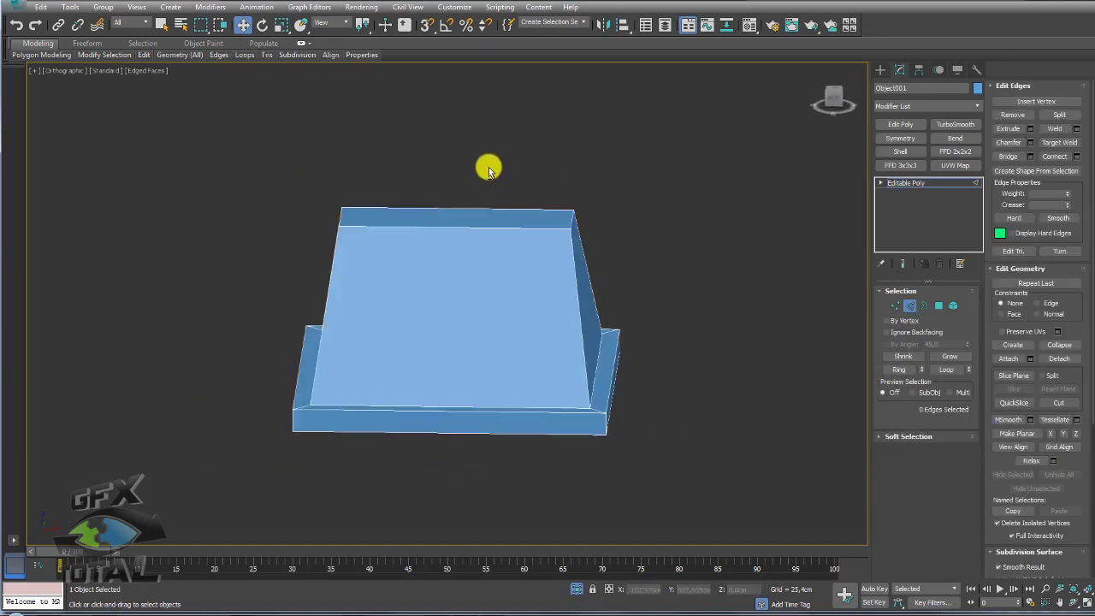
pyautogui.moveTo(488, 166); pyautogui.dragTo(459, 484)
pyautogui.click(1075, 158)
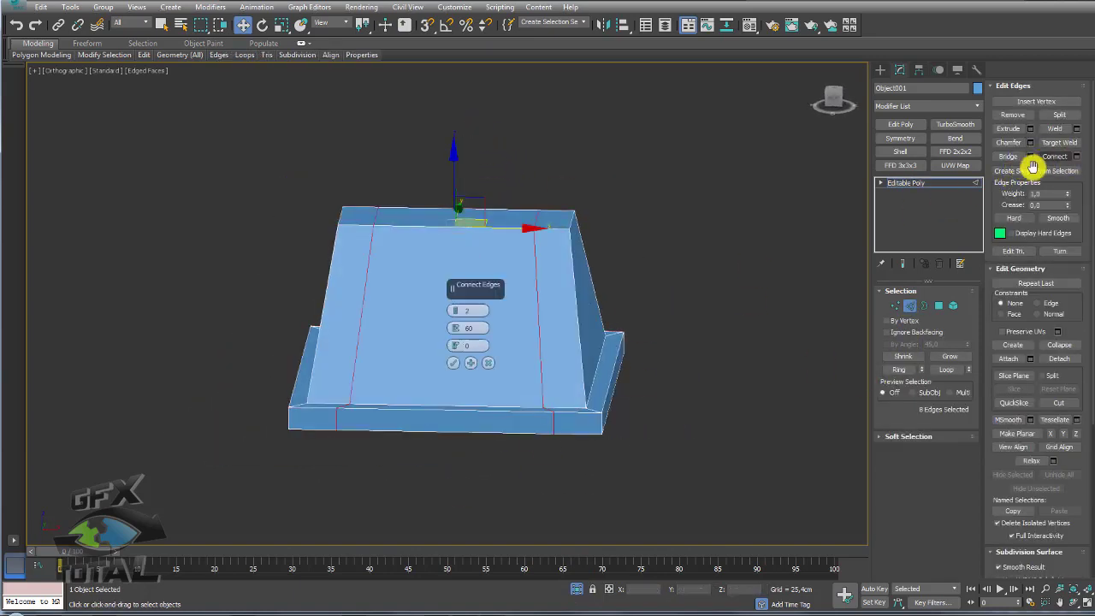
pyautogui.click(453, 363)
pyautogui.moveTo(454, 363)
pyautogui.keyDown('alt'); pyautogui.mouseDown(button='middle')
pyautogui.moveTo(445, 310)
pyautogui.moveTo(374, 227)
pyautogui.moveTo(582, 335)
pyautogui.moveTo(473, 442)
pyautogui.mouseUp(button='middle'); pyautogui.keyUp('alt')
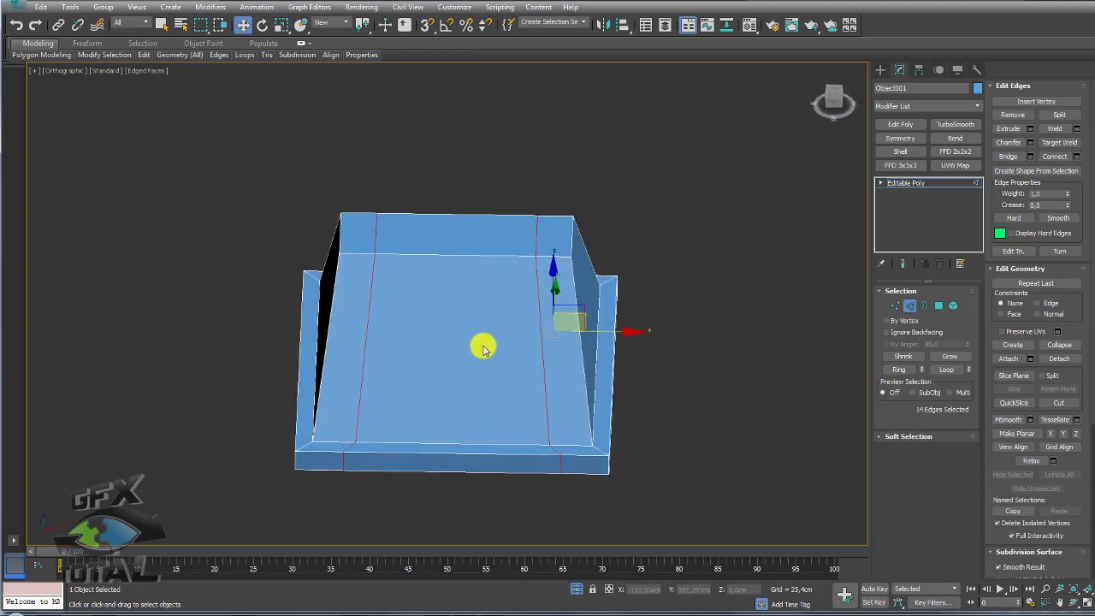
pyautogui.moveTo(375, 253); pyautogui.dragTo(364, 404)
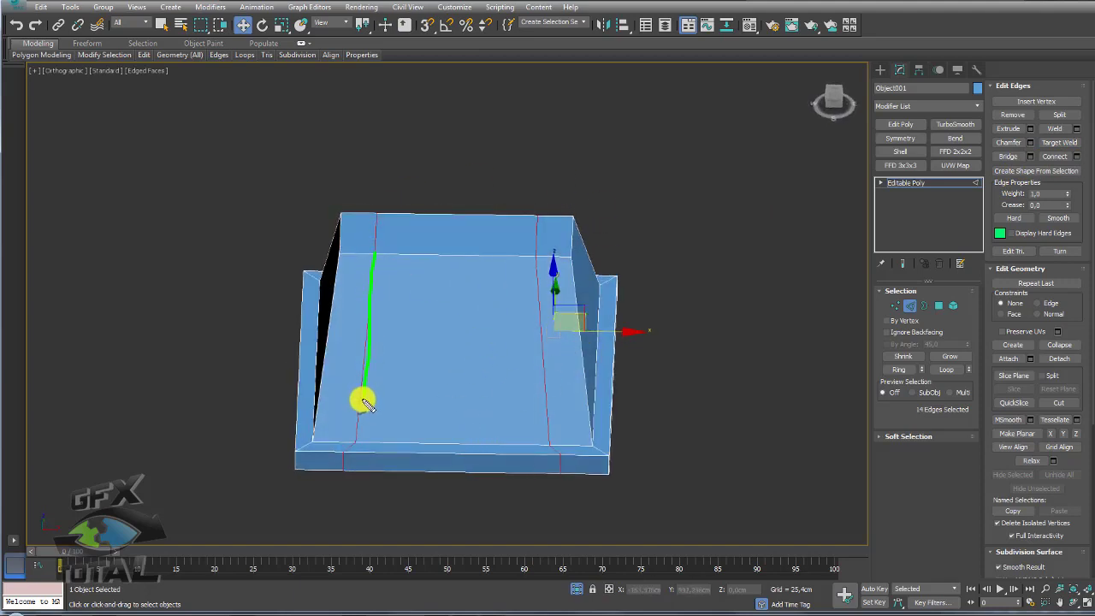
pyautogui.moveTo(457, 259); pyautogui.dragTo(516, 482)
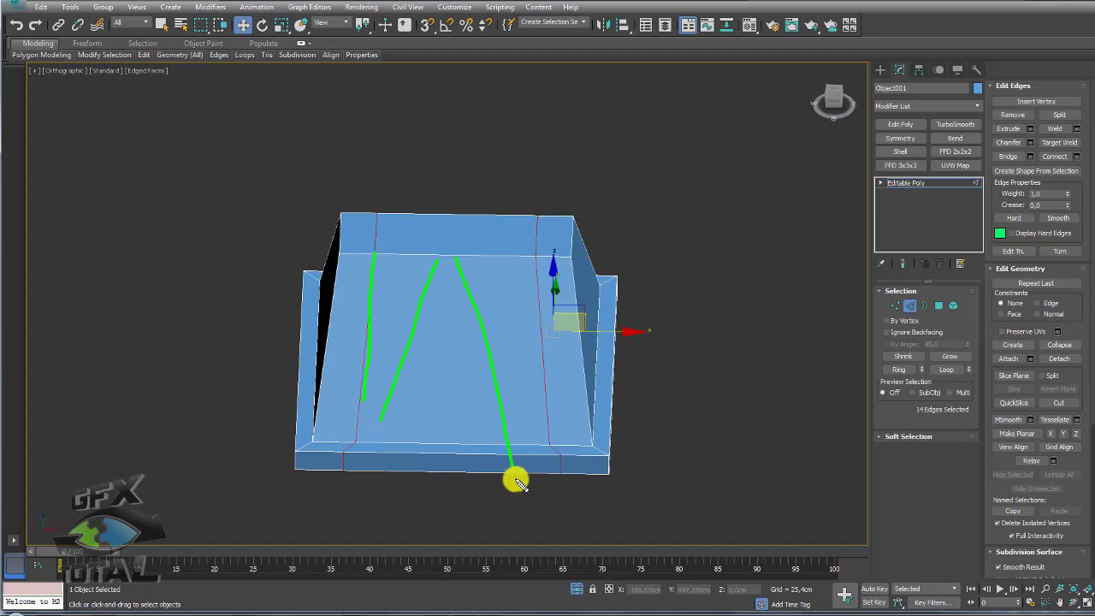
pyautogui.moveTo(411, 334); pyautogui.dragTo(380, 303, button='middle')
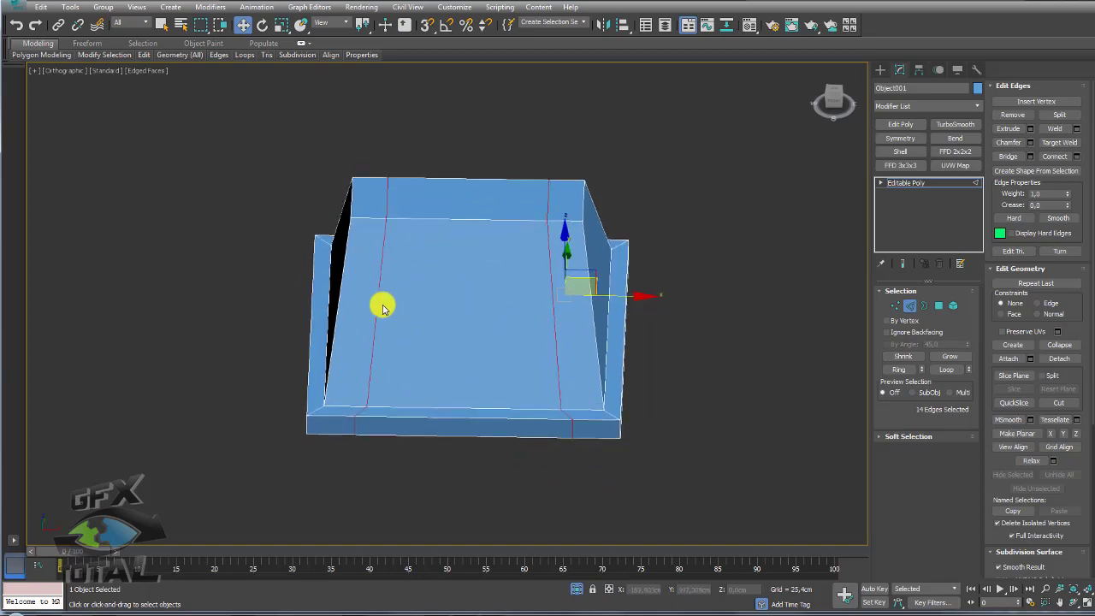
# - Select the left edge loop and shift it sideways along X toward the lid's side
pyautogui.doubleClick(374, 303)
pyautogui.press('e')
pyautogui.press('r')
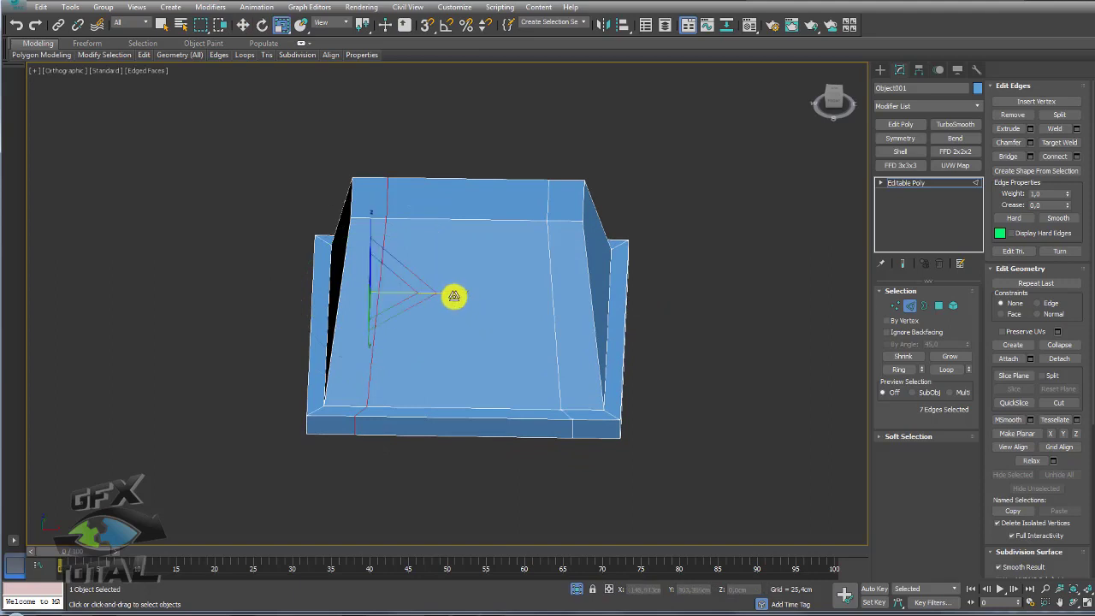
pyautogui.press('w')
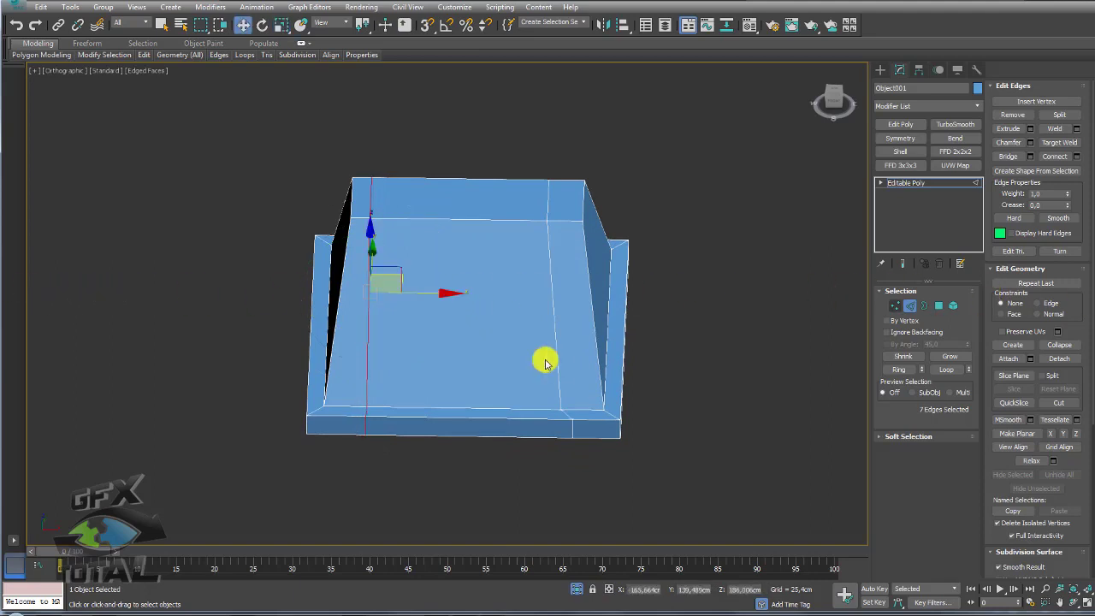
pyautogui.moveTo(416, 294)
pyautogui.mouseDown()
pyautogui.moveTo(448, 299)
pyautogui.moveTo(431, 303)
pyautogui.mouseUp()
pyautogui.moveTo(430, 306)
pyautogui.keyDown('alt'); pyautogui.mouseDown(button='middle')
pyautogui.moveTo(428, 359)
pyautogui.moveTo(430, 317)
pyautogui.mouseUp(button='middle'); pyautogui.keyUp('alt')
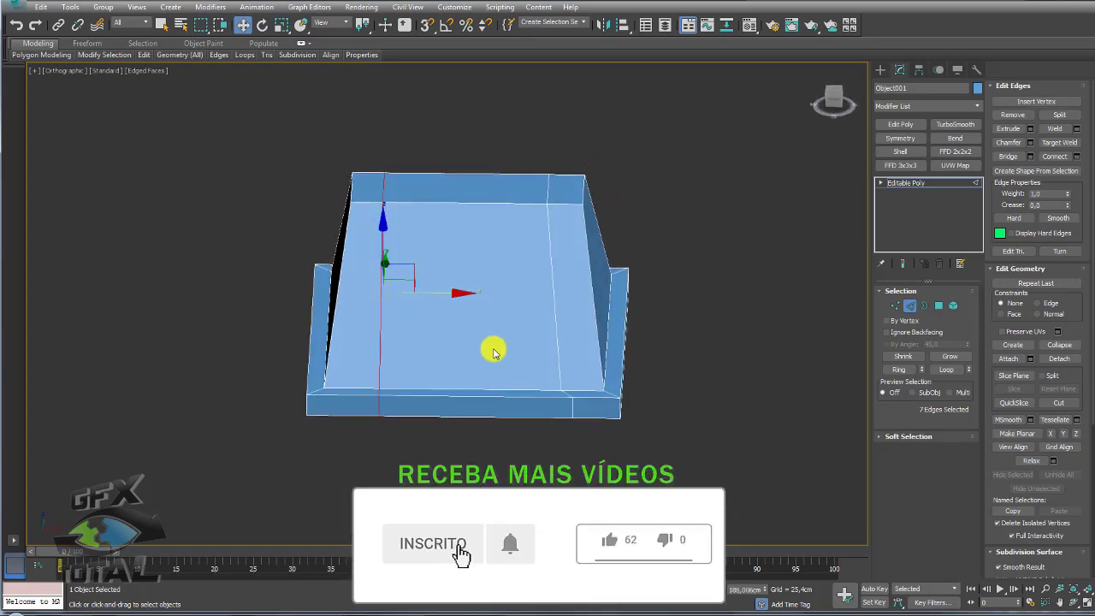
pyautogui.keyDown('alt'); pyautogui.moveTo(530, 232); pyautogui.dragTo(523, 266, button='middle'); pyautogui.keyUp('alt')
# - Select the right-side edge loop and zoom in toward the lid's front corner
pyautogui.moveTo(702, 271); pyautogui.dragTo(597, 146)
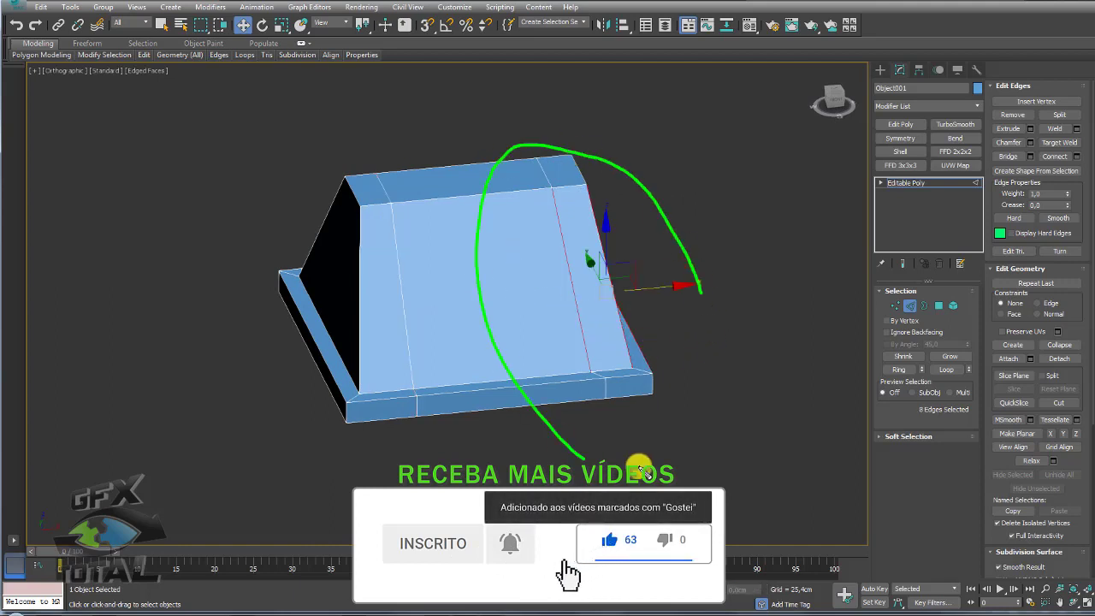
pyautogui.moveTo(406, 330); pyautogui.dragTo(384, 355, button='middle')
pyautogui.moveTo(379, 257)
pyautogui.keyDown('alt'); pyautogui.mouseDown(button='middle')
pyautogui.moveTo(367, 232)
pyautogui.moveTo(399, 335)
pyautogui.moveTo(371, 345)
pyautogui.mouseUp(button='middle'); pyautogui.keyUp('alt')
pyautogui.scroll(3, 333, 351)
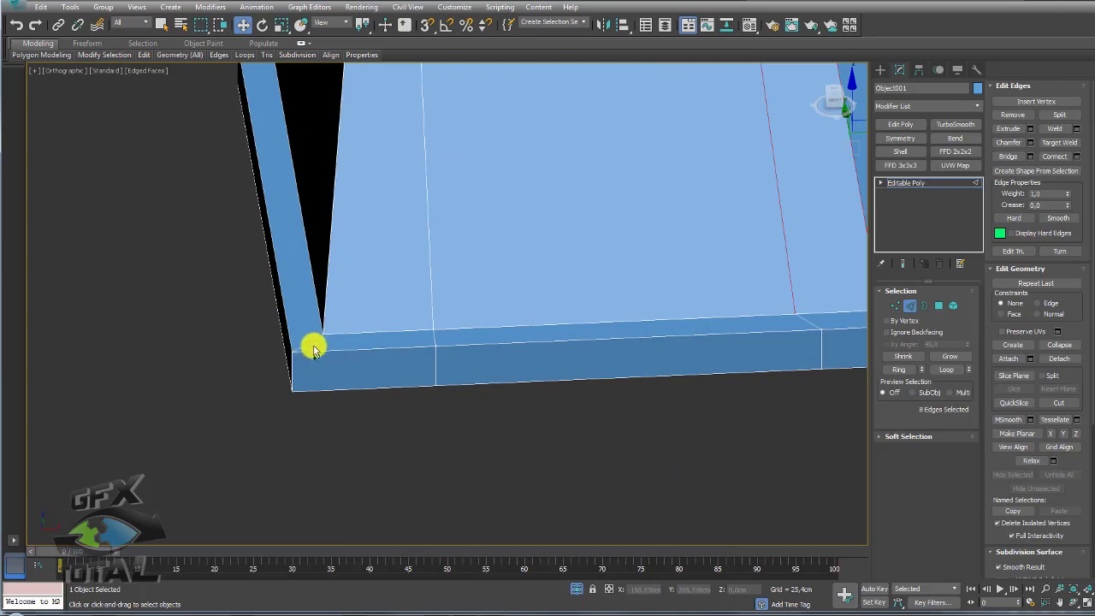
pyautogui.scroll(-5, 303, 348)
pyautogui.scroll(3, 293, 360)
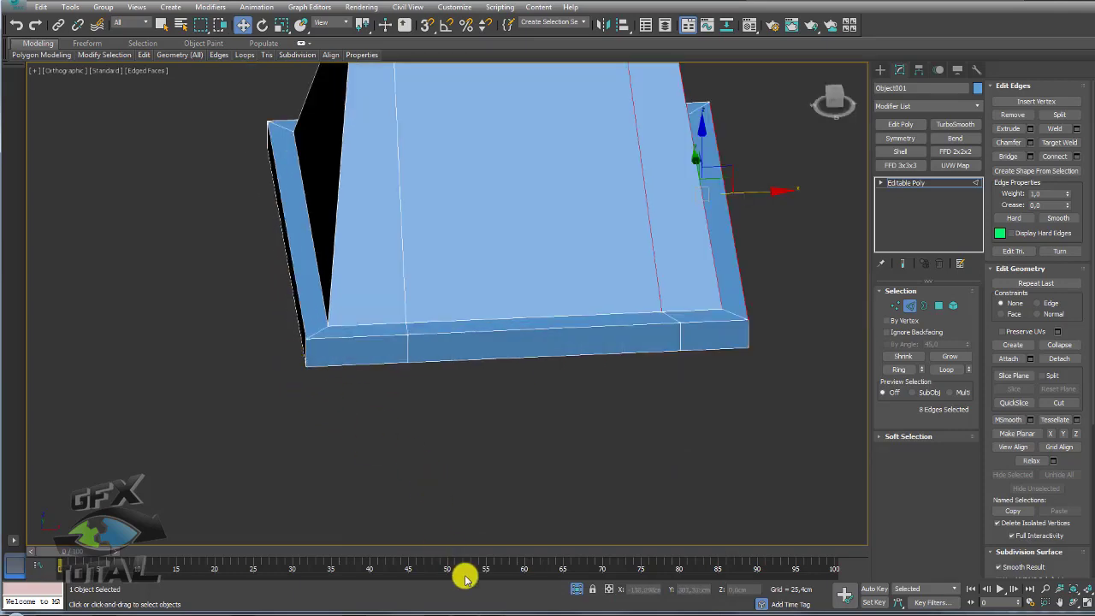